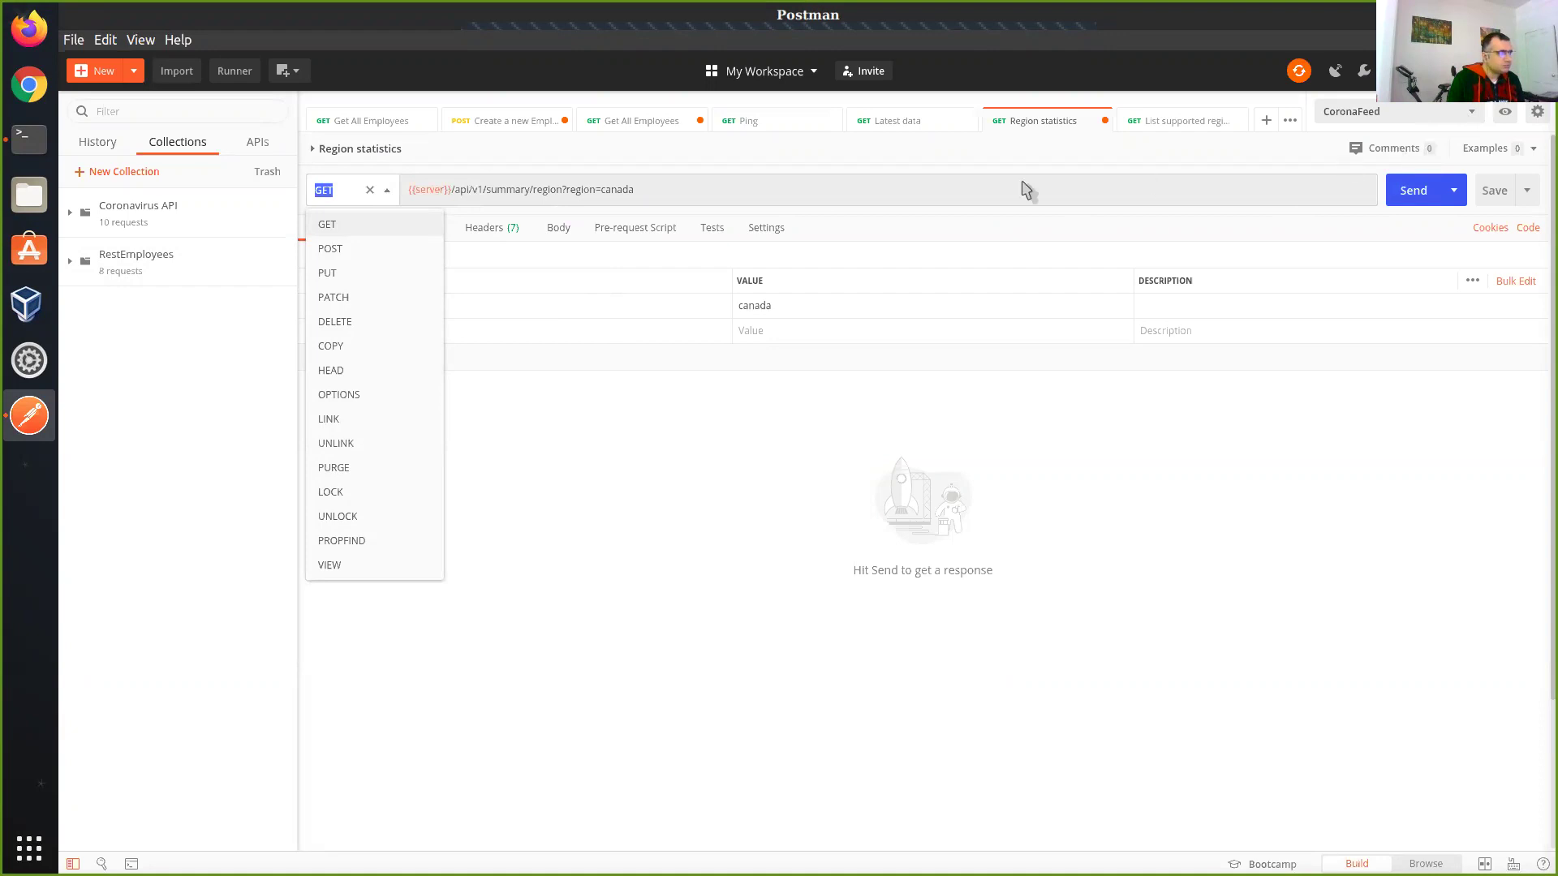
- Open the Get All Employees request in the RestEmployees collection and review its test scripts and the available snippets
click(972, 156)
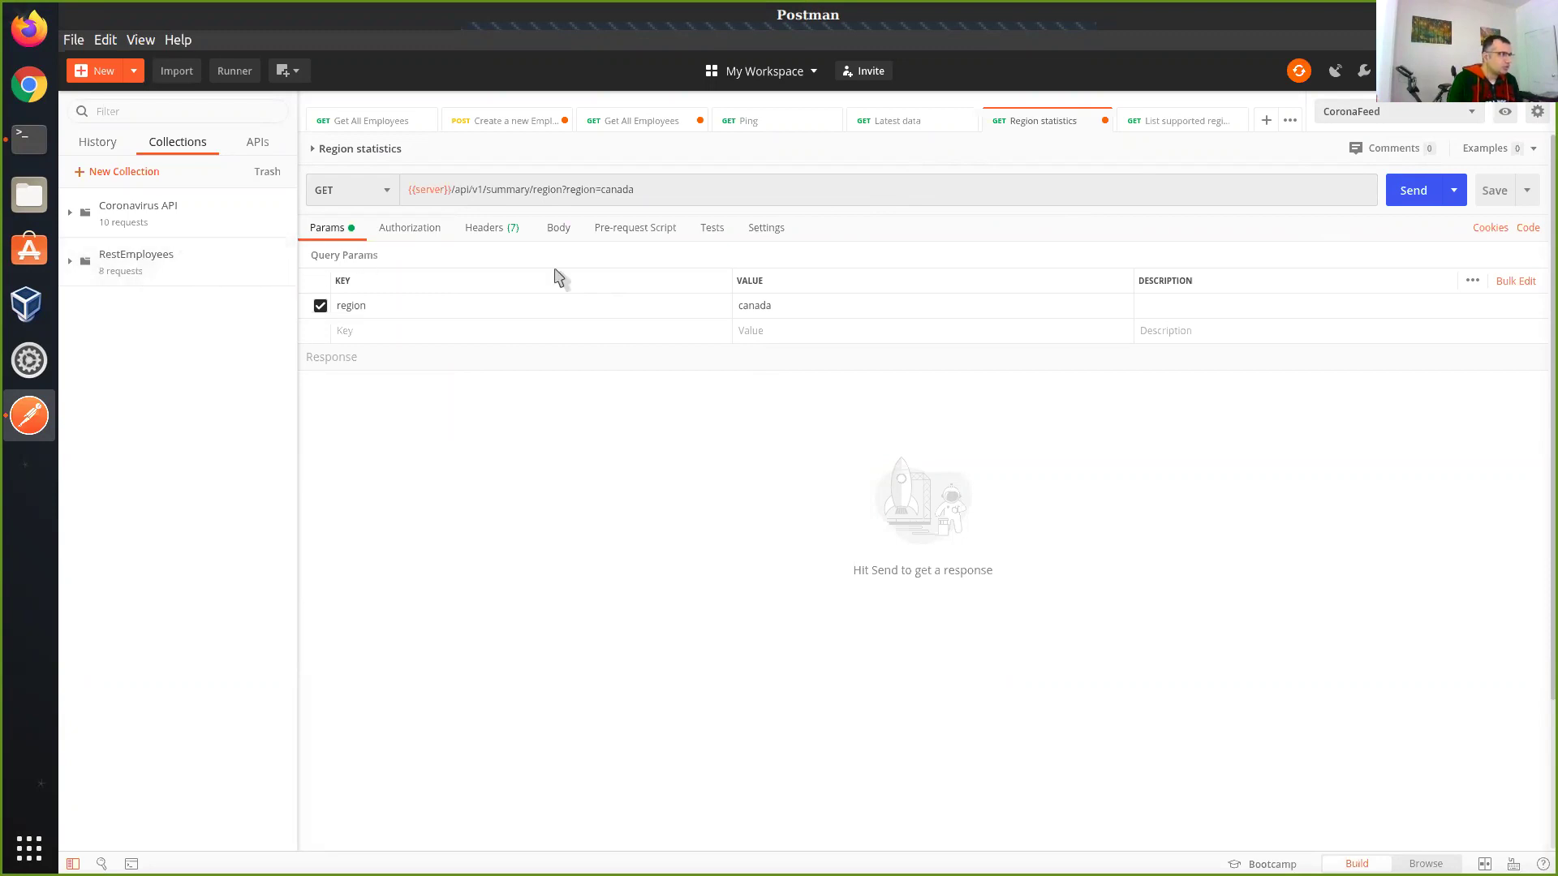
click(71, 260)
click(172, 347)
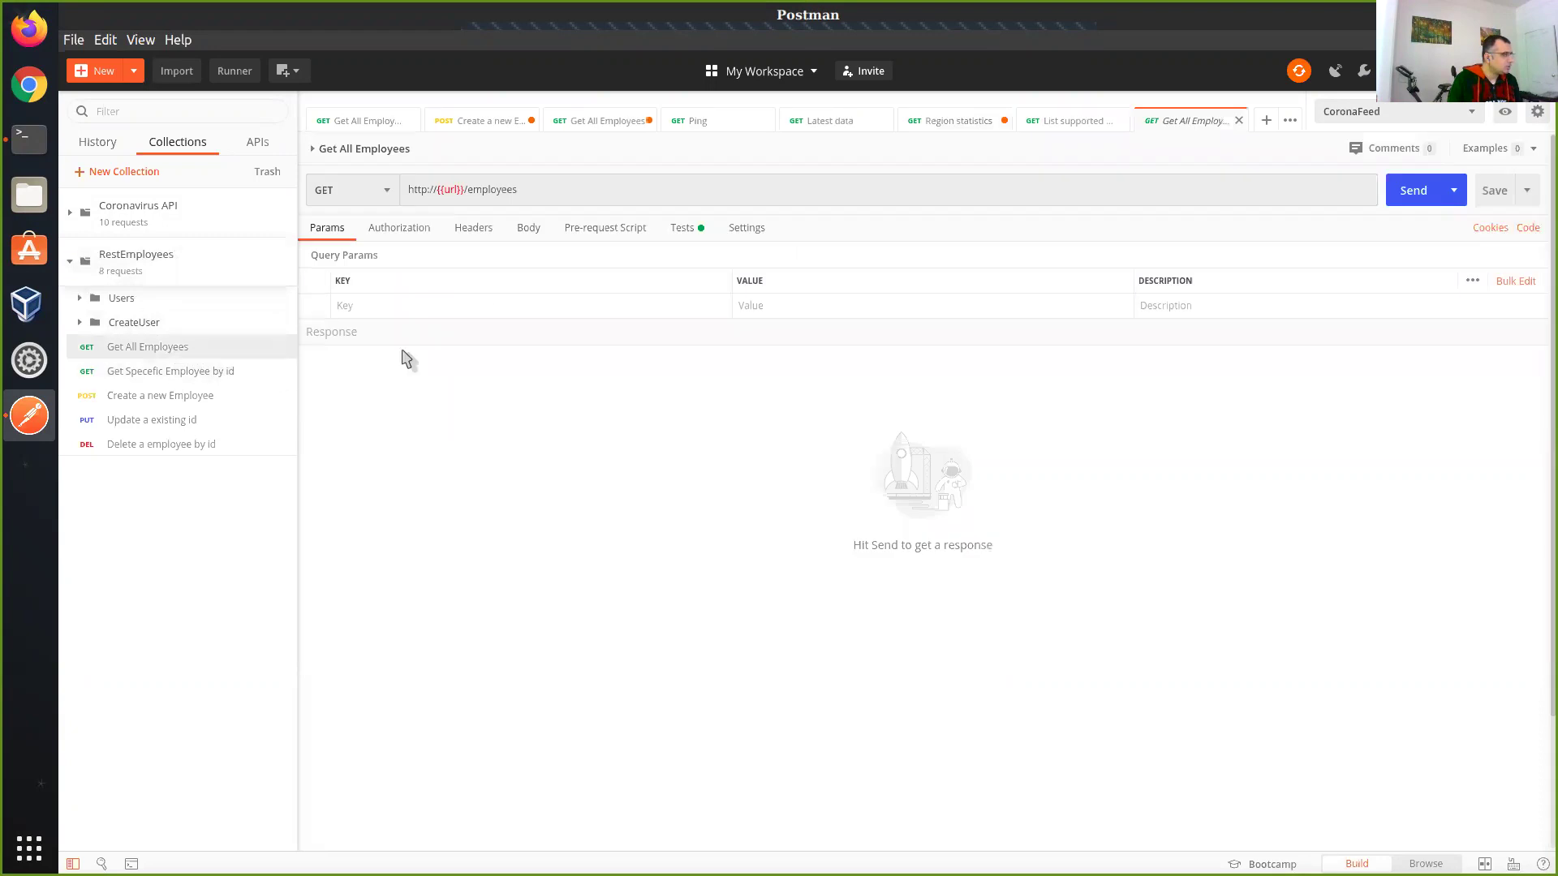
click(697, 230)
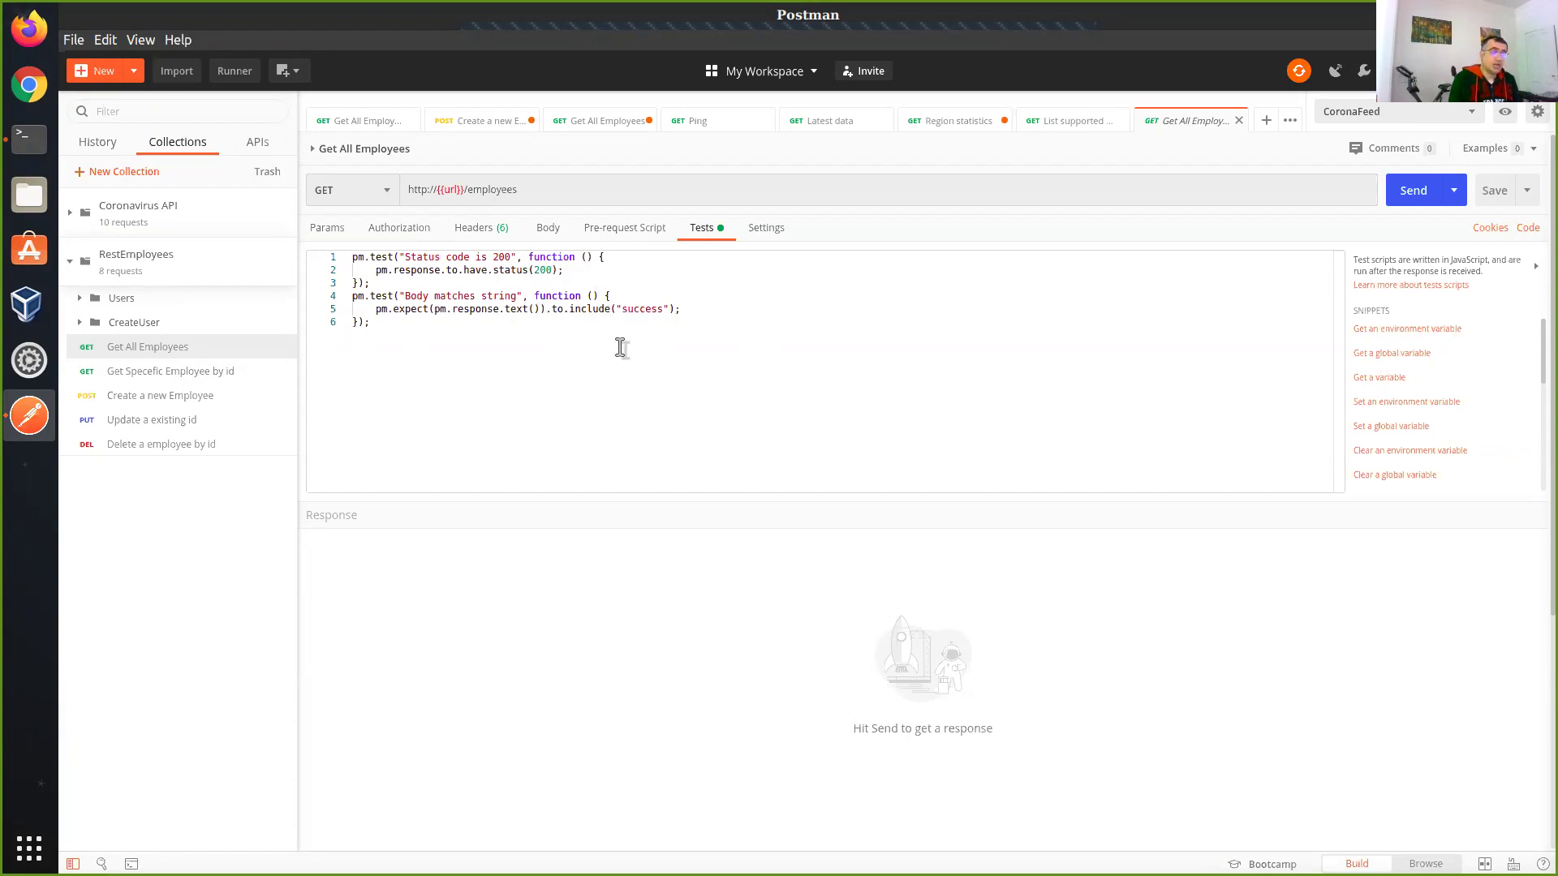
scroll(1386, 407, down, 5)
scroll(1386, 408, down, 3)
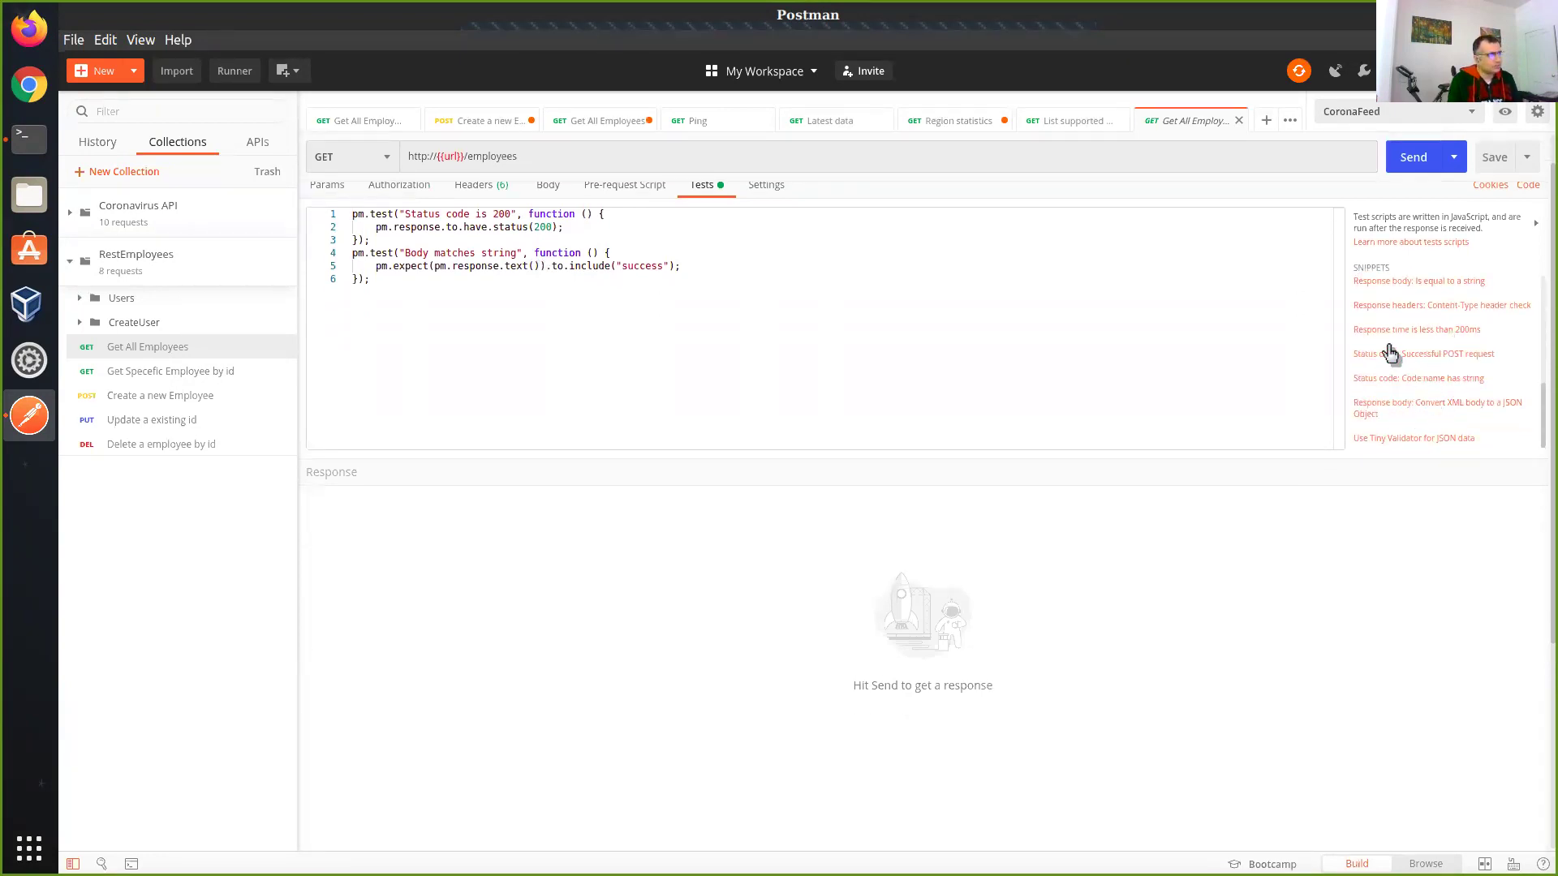
scroll(1460, 382, up, 3)
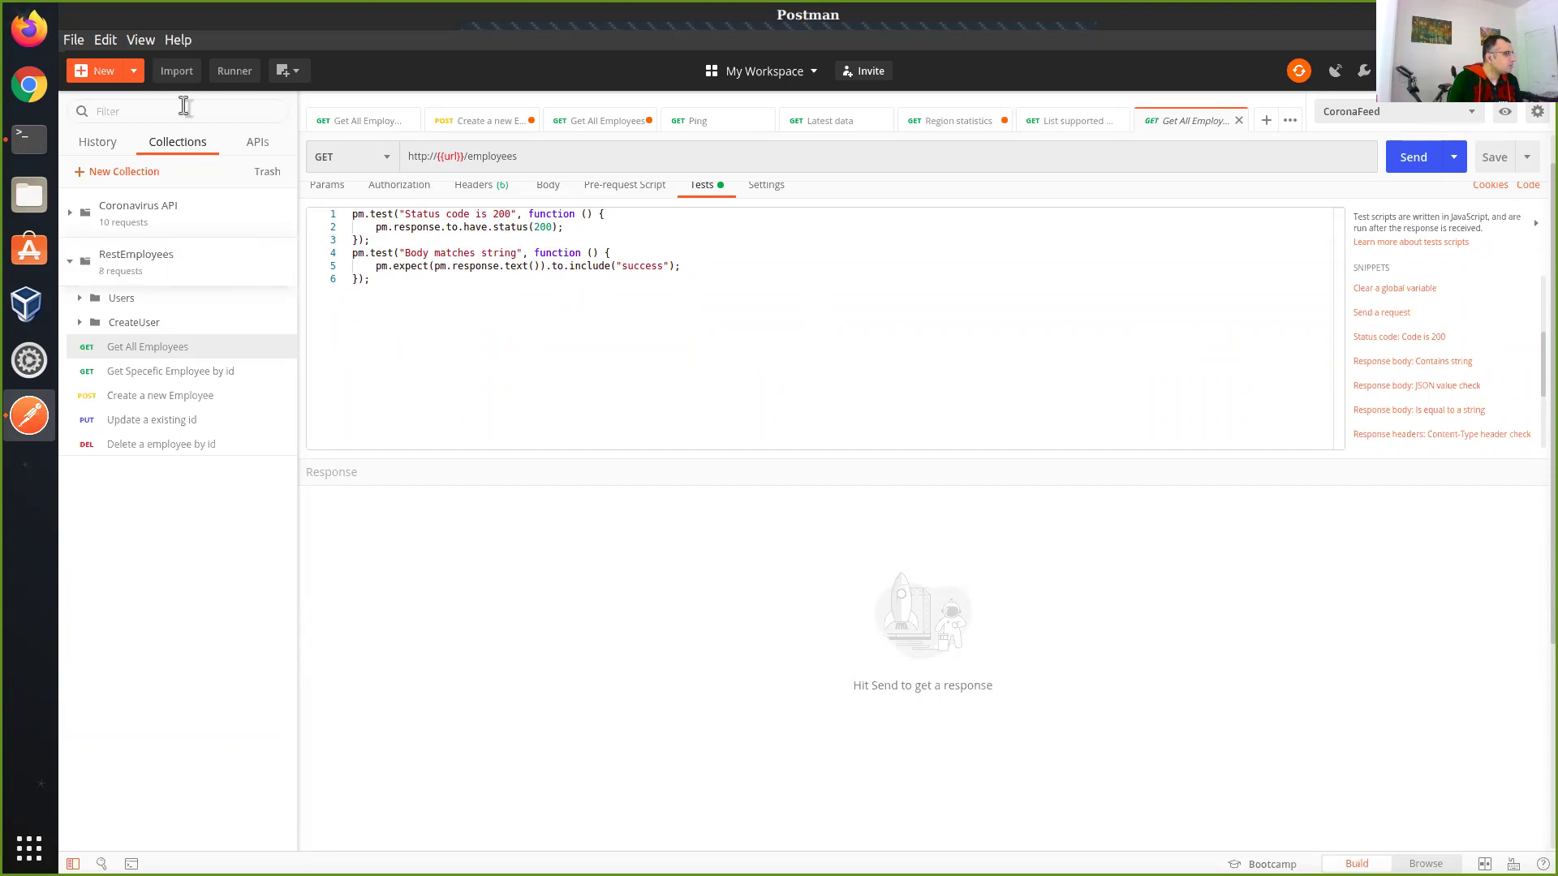
- Browse the Business Solutions and Communications categories of the API Network, then close the directory
click(95, 71)
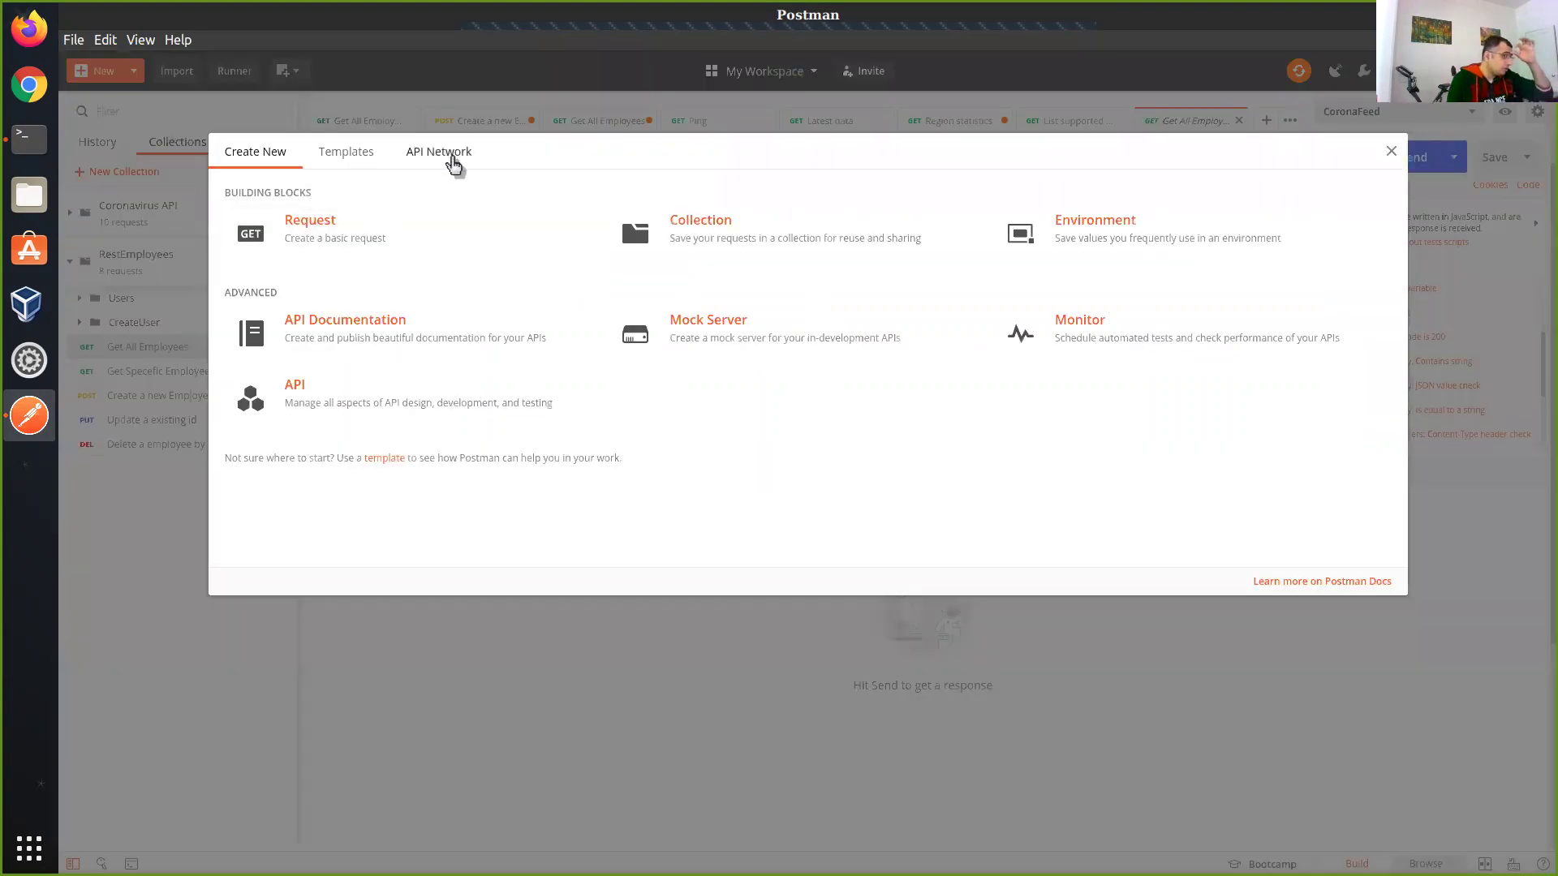
click(448, 155)
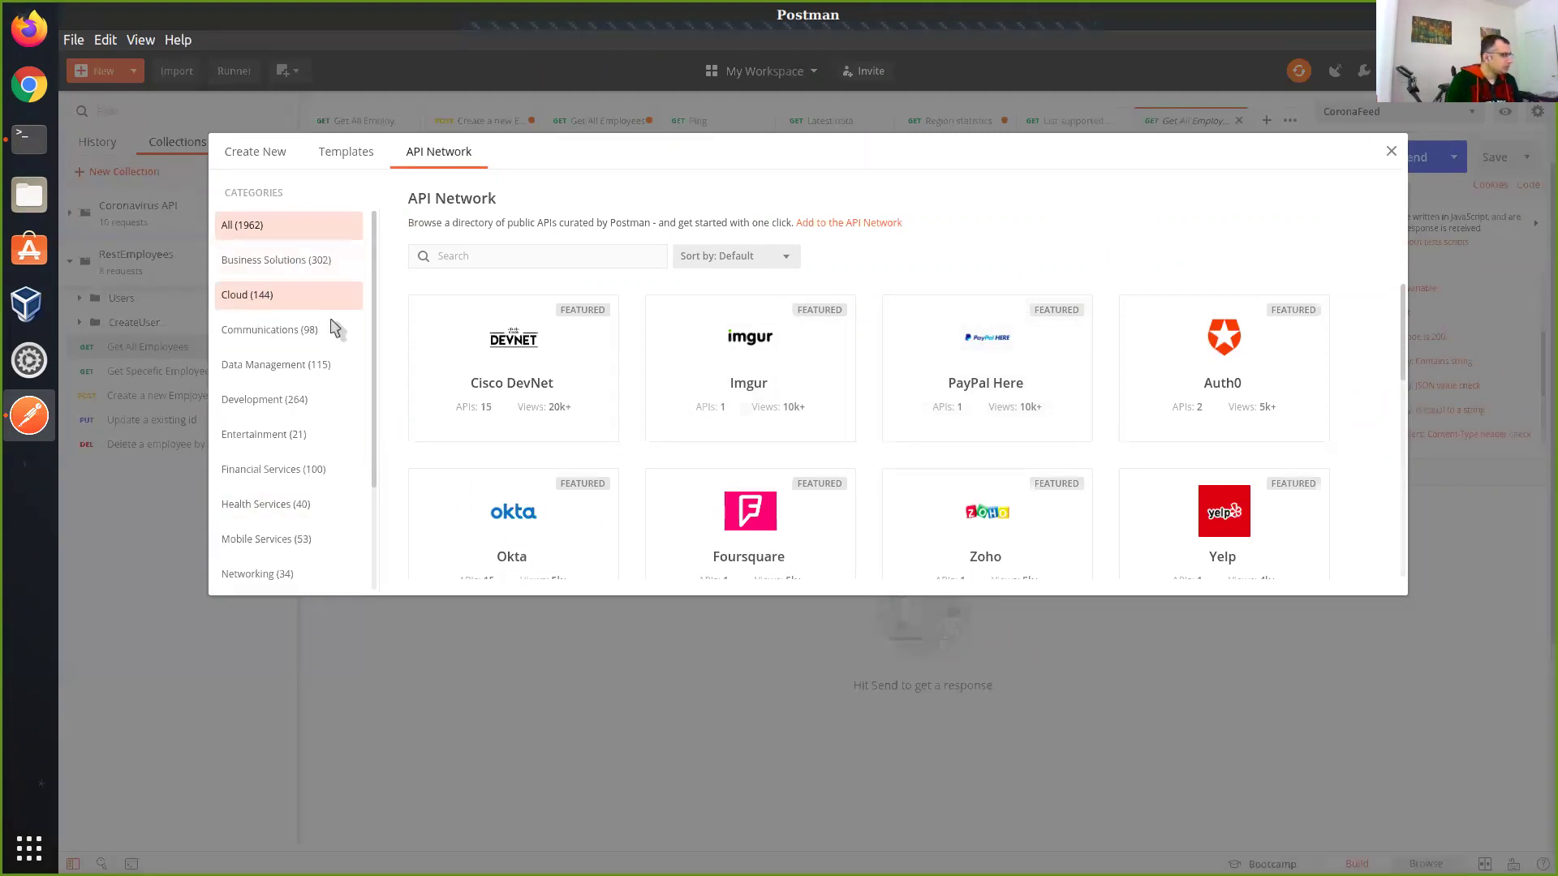
click(324, 262)
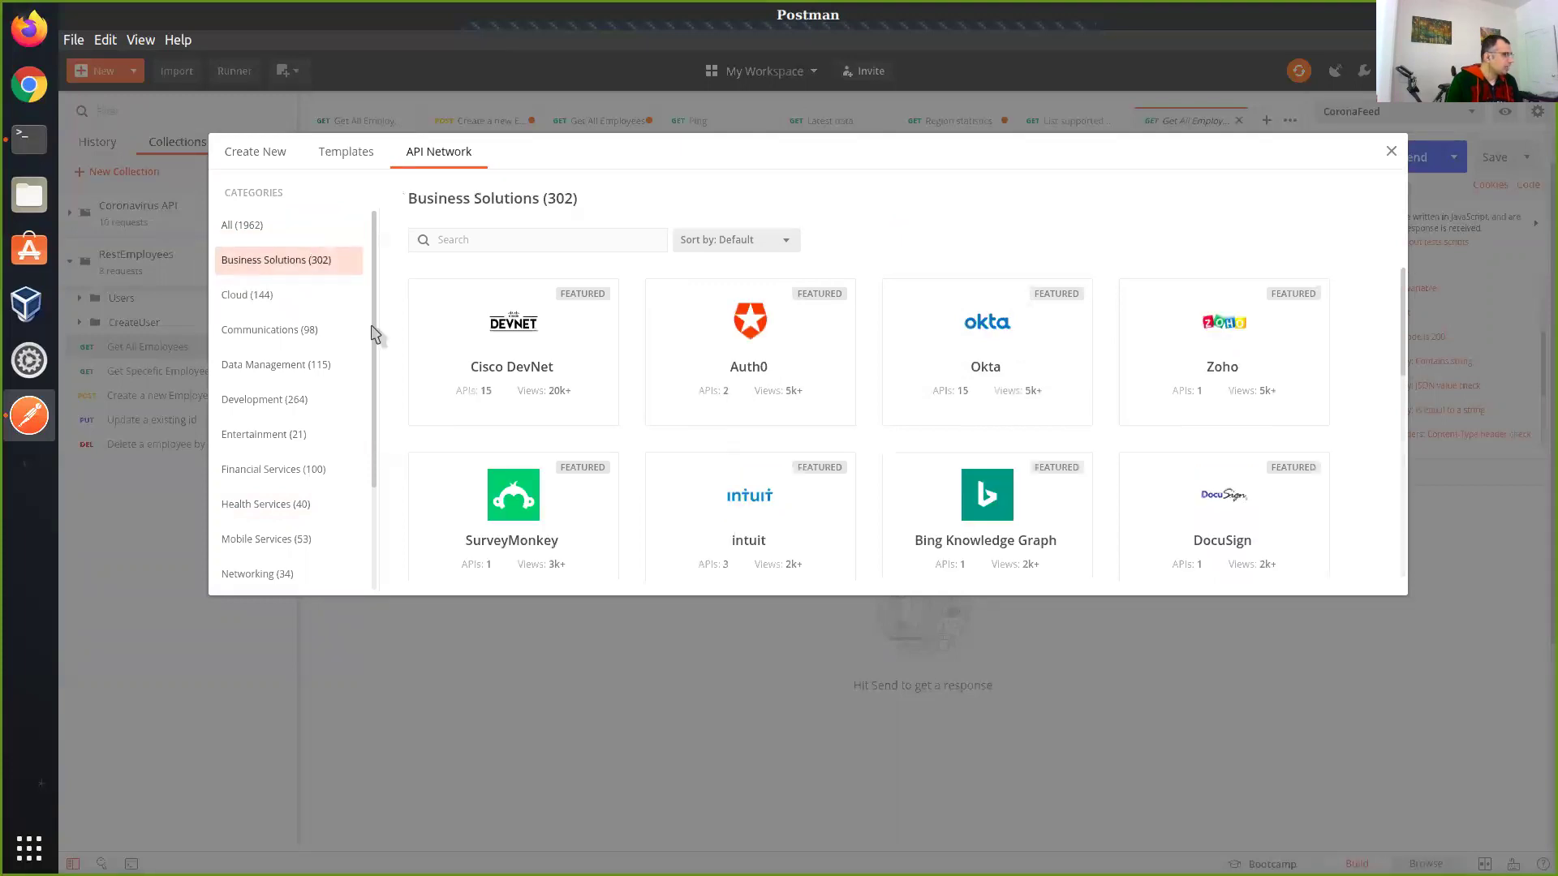
click(284, 333)
scroll(337, 405, down, 2)
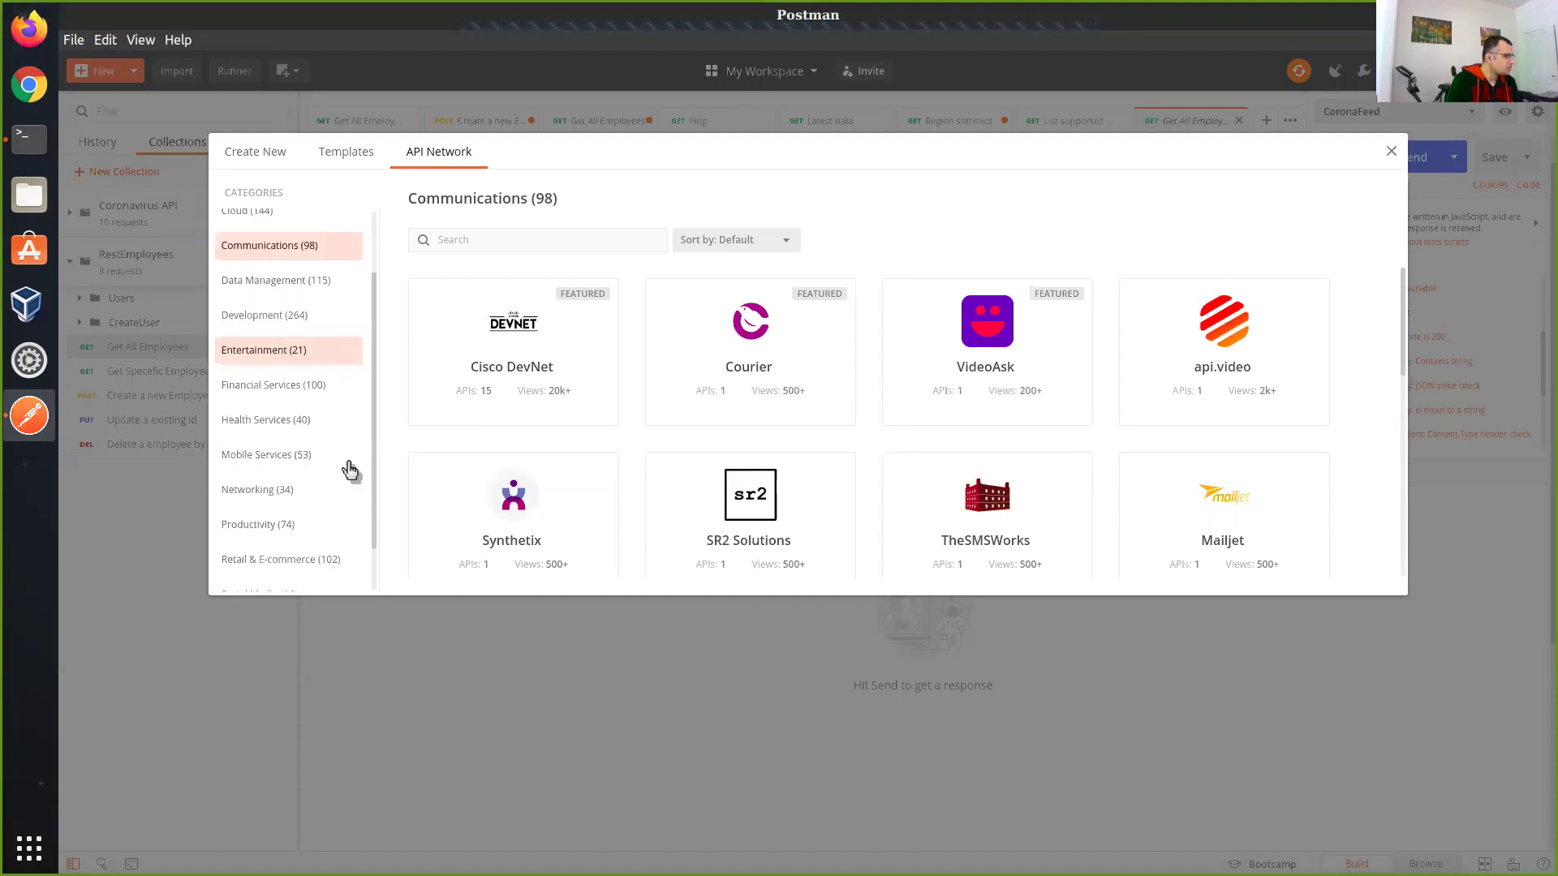
click(1388, 154)
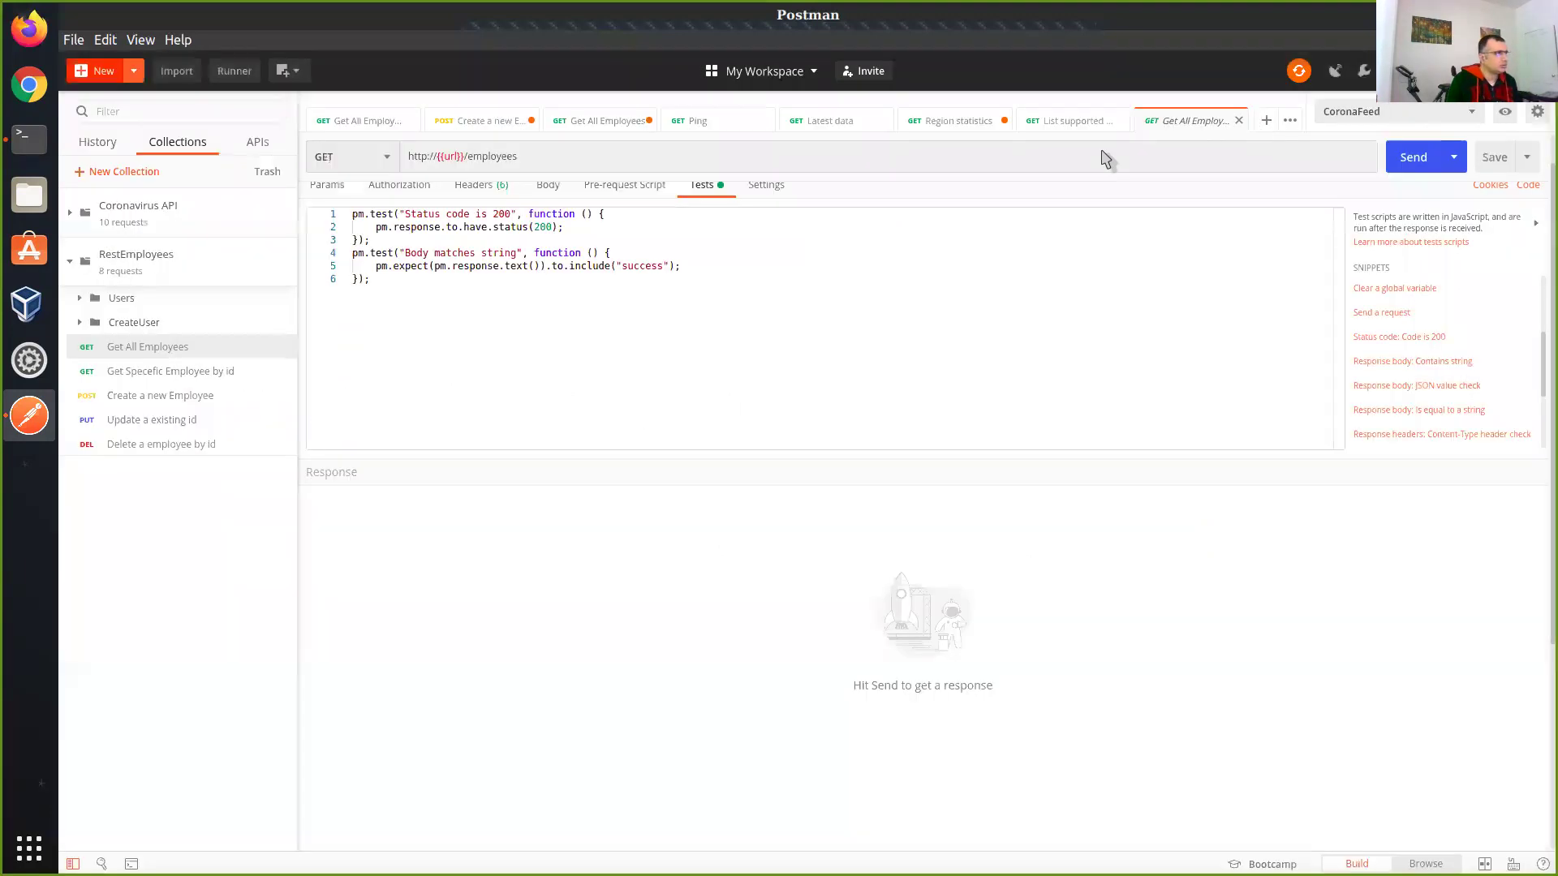
- Close all open request tabs
key(ctrl+w)
key(ctrl+w)
key(ctrl+w)
key(ctrl+w)
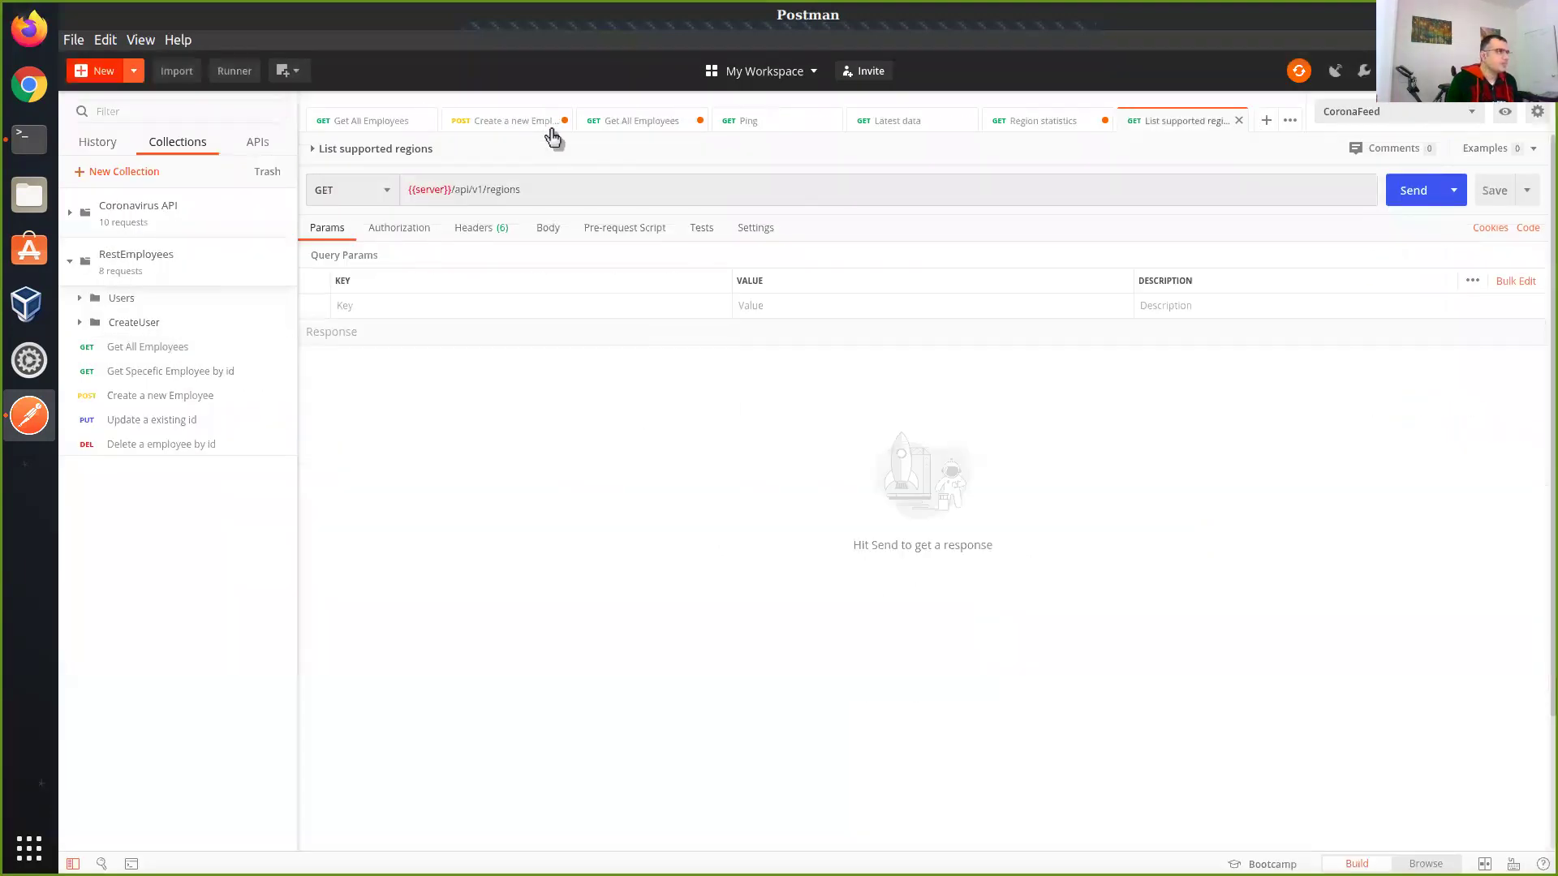
key(ctrl+w)
key(ctrl+w)
key(ctrl+w)
key(ctrl+w)
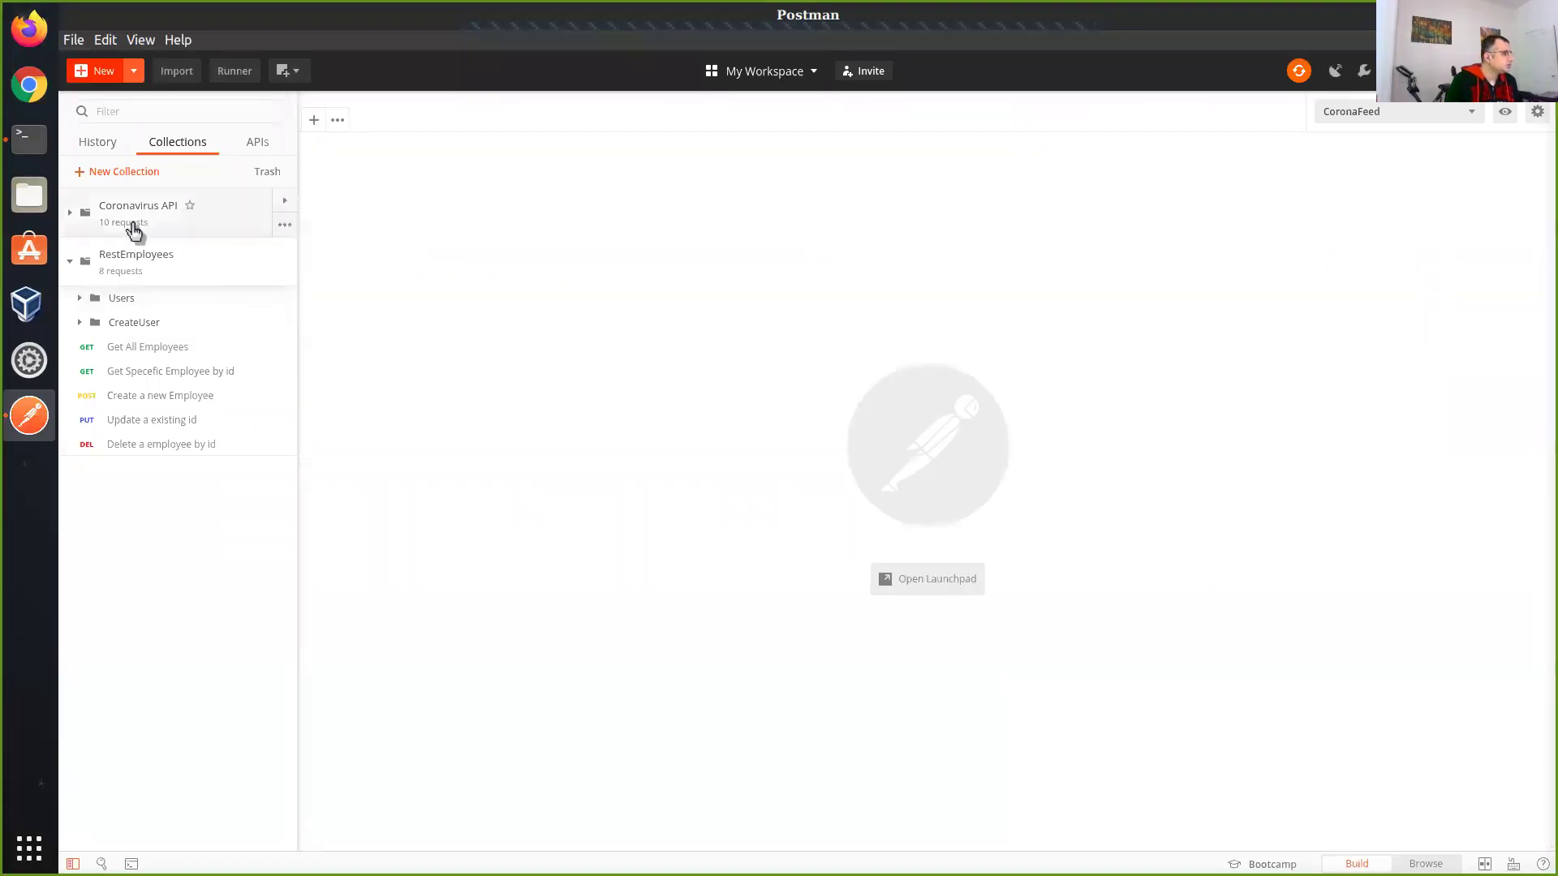
- Delete the Coronavirus API collection from all workspaces
click(285, 225)
click(227, 621)
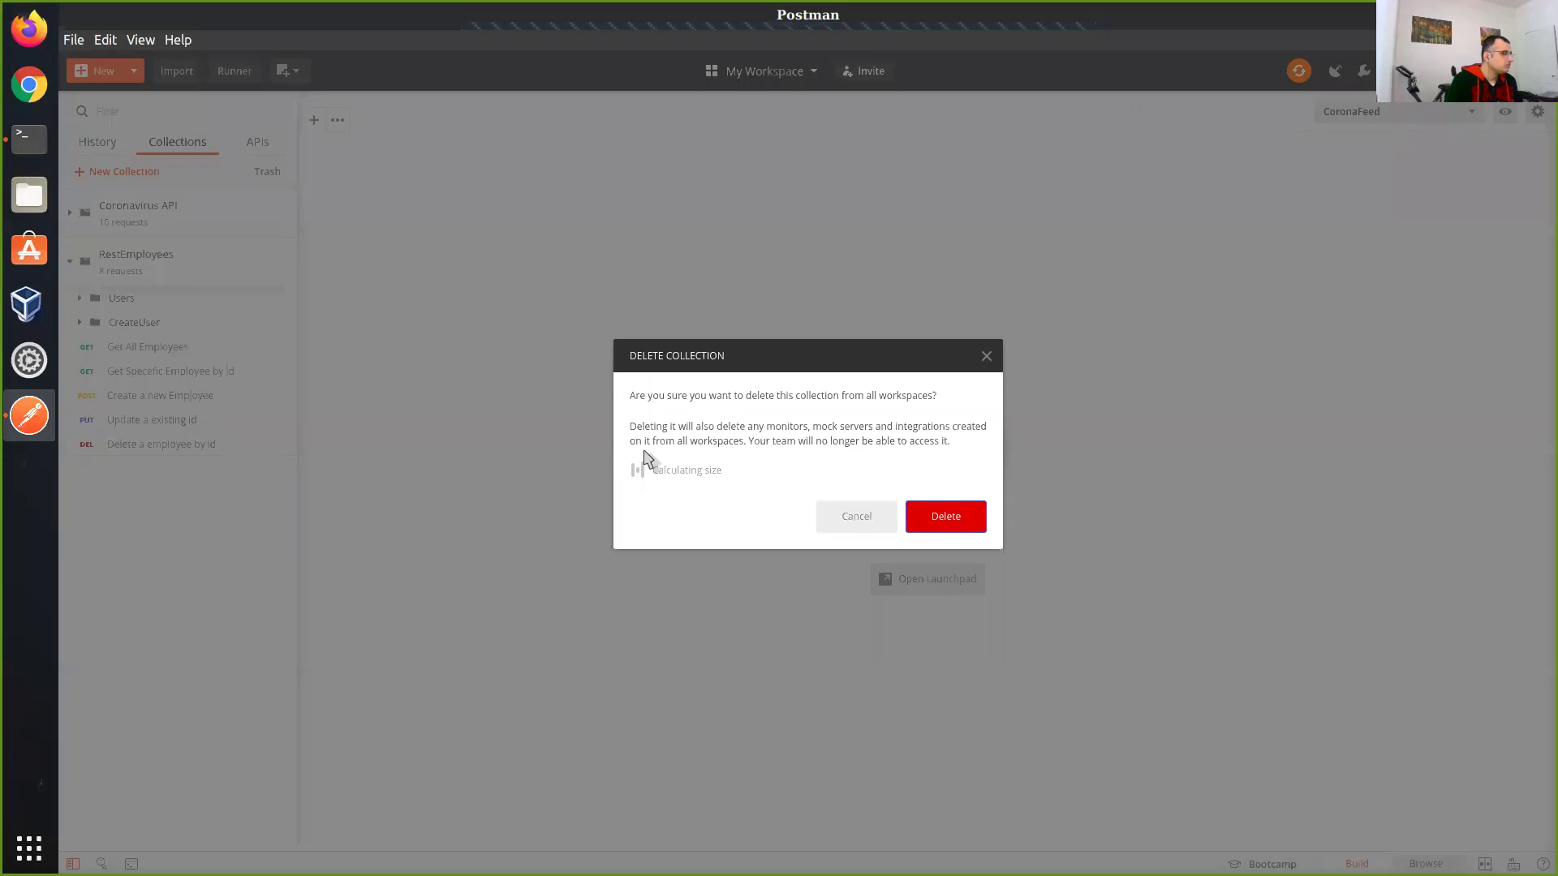
click(948, 515)
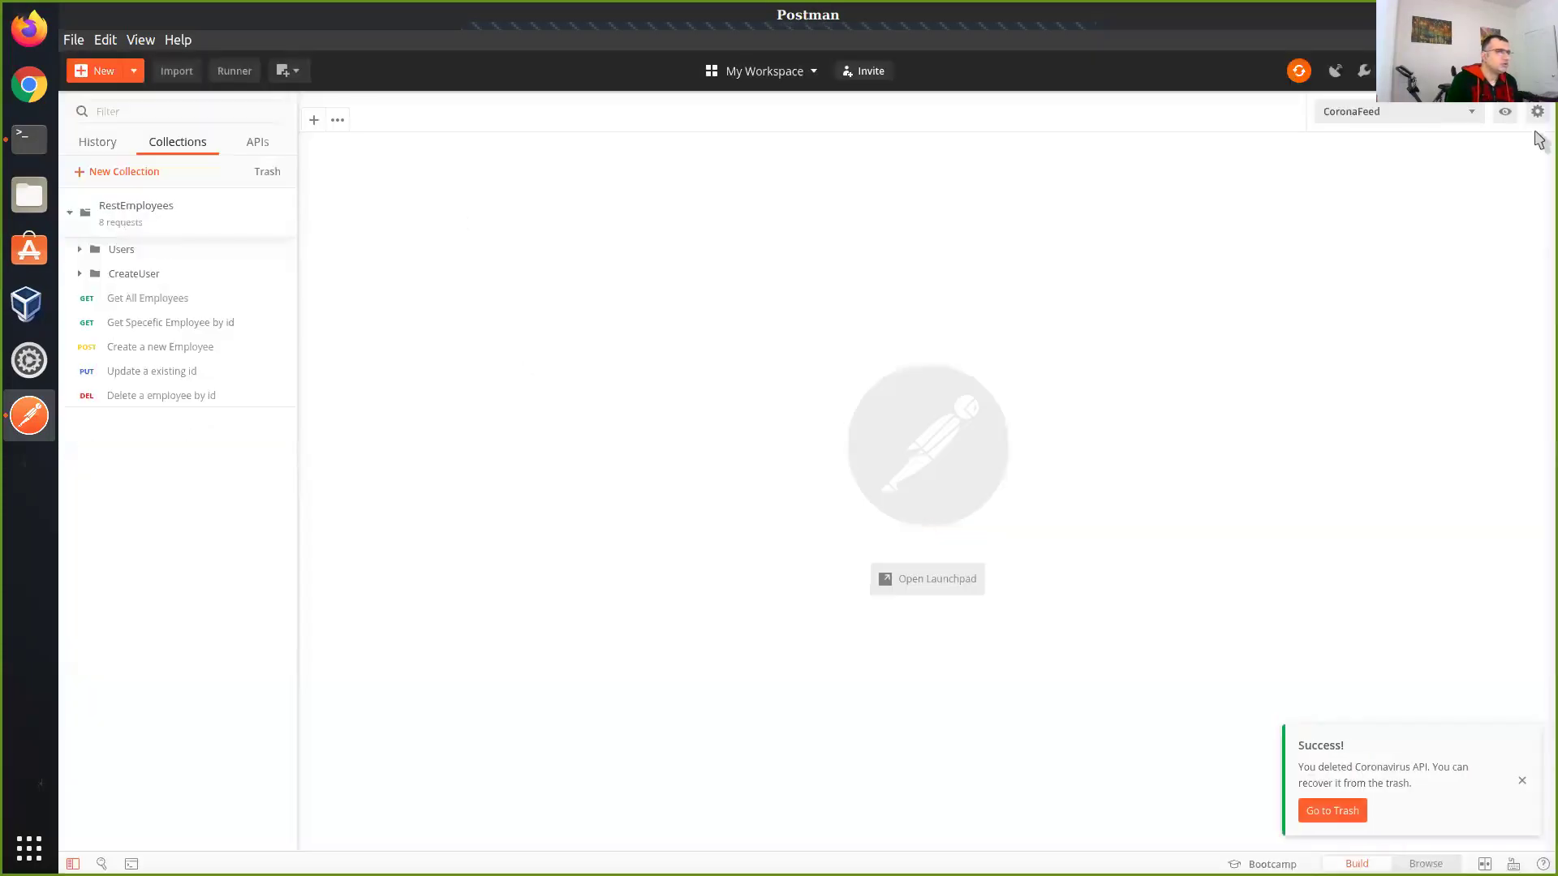
- Delete the CoronaFeed environment and close the environment manager
click(1537, 111)
click(1067, 290)
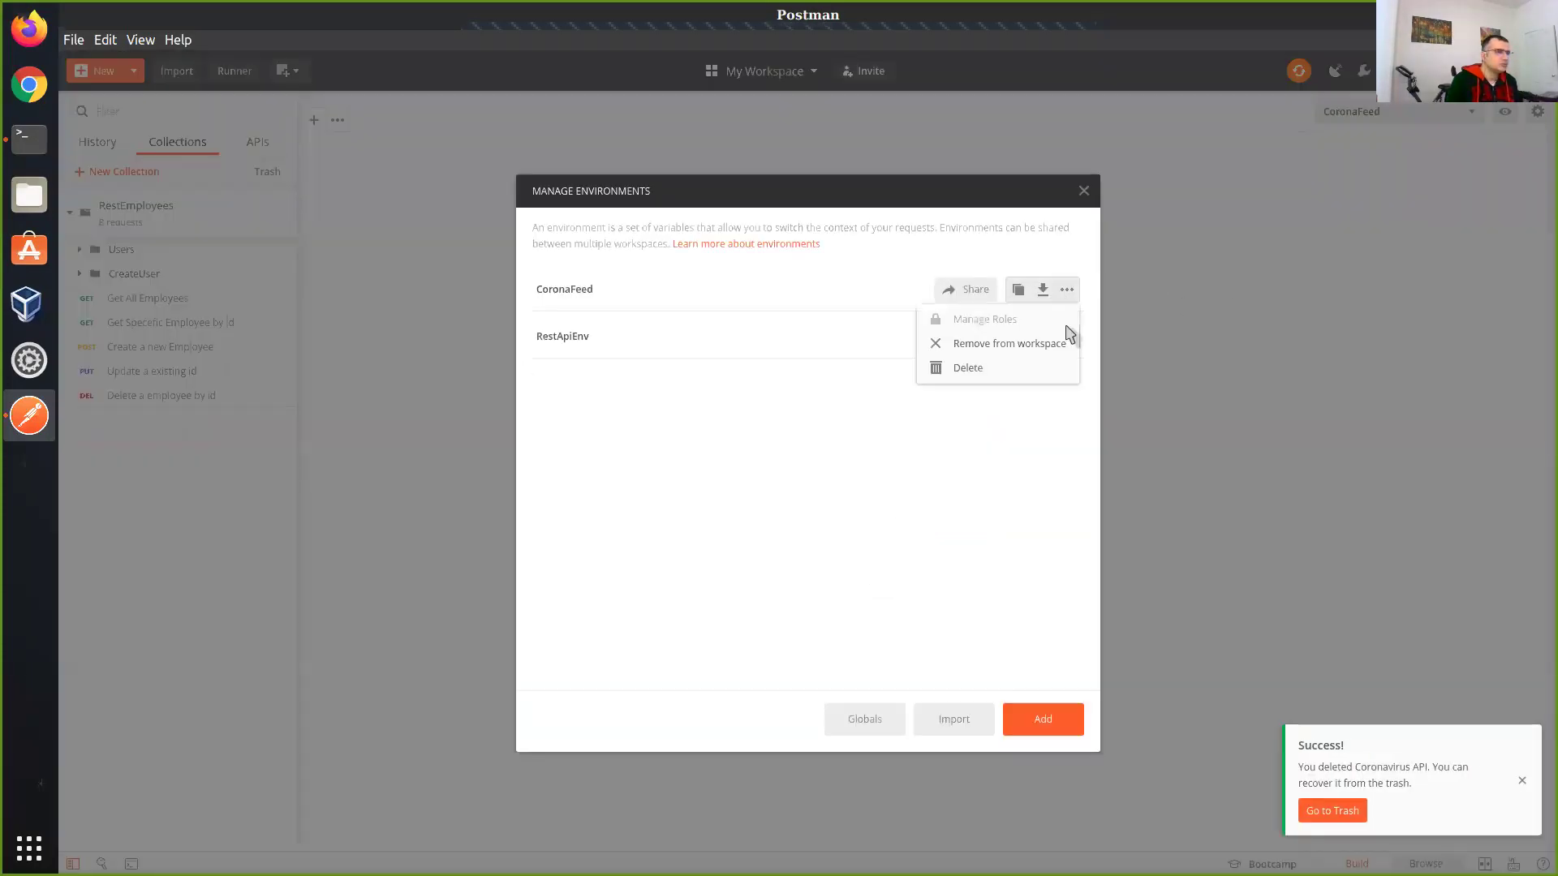
click(1043, 374)
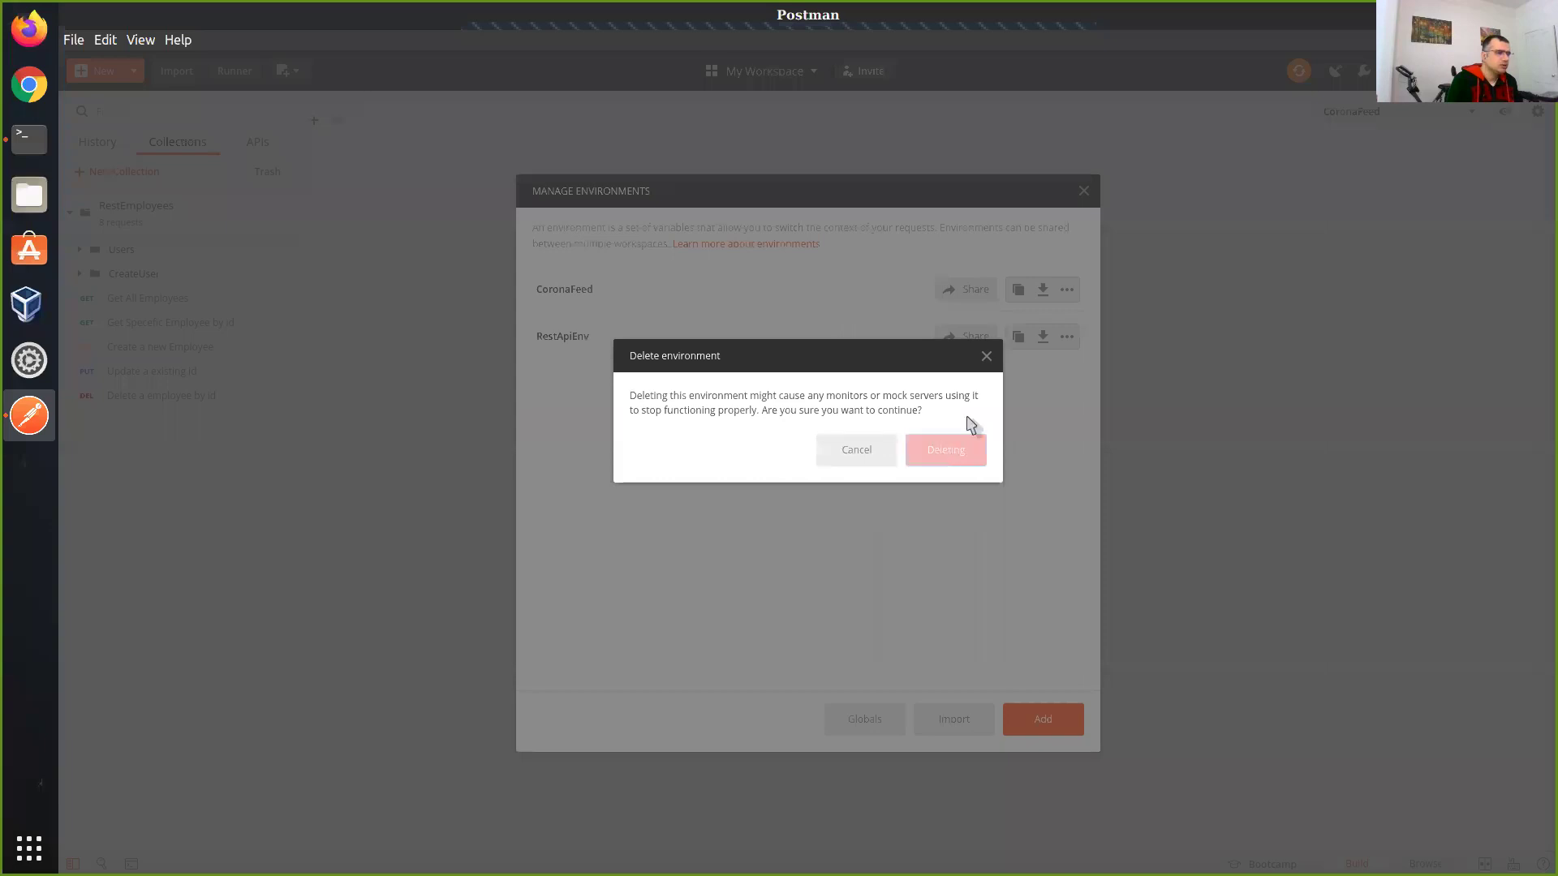
click(947, 449)
click(1084, 191)
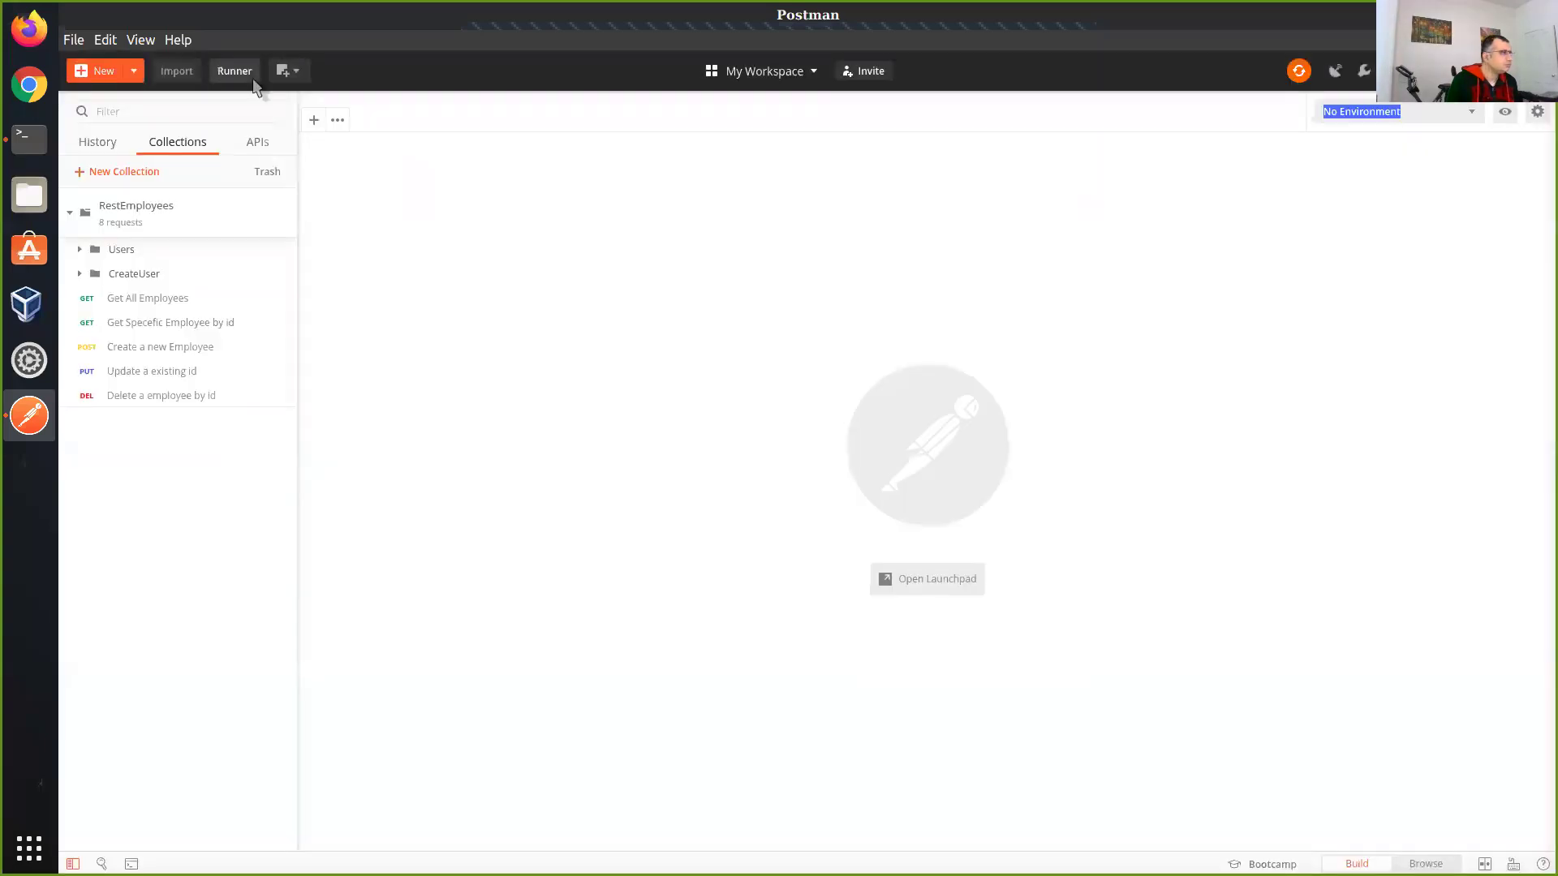
- Import the Coronavirus API from the Health Services category of the API Network into the workspace
click(97, 71)
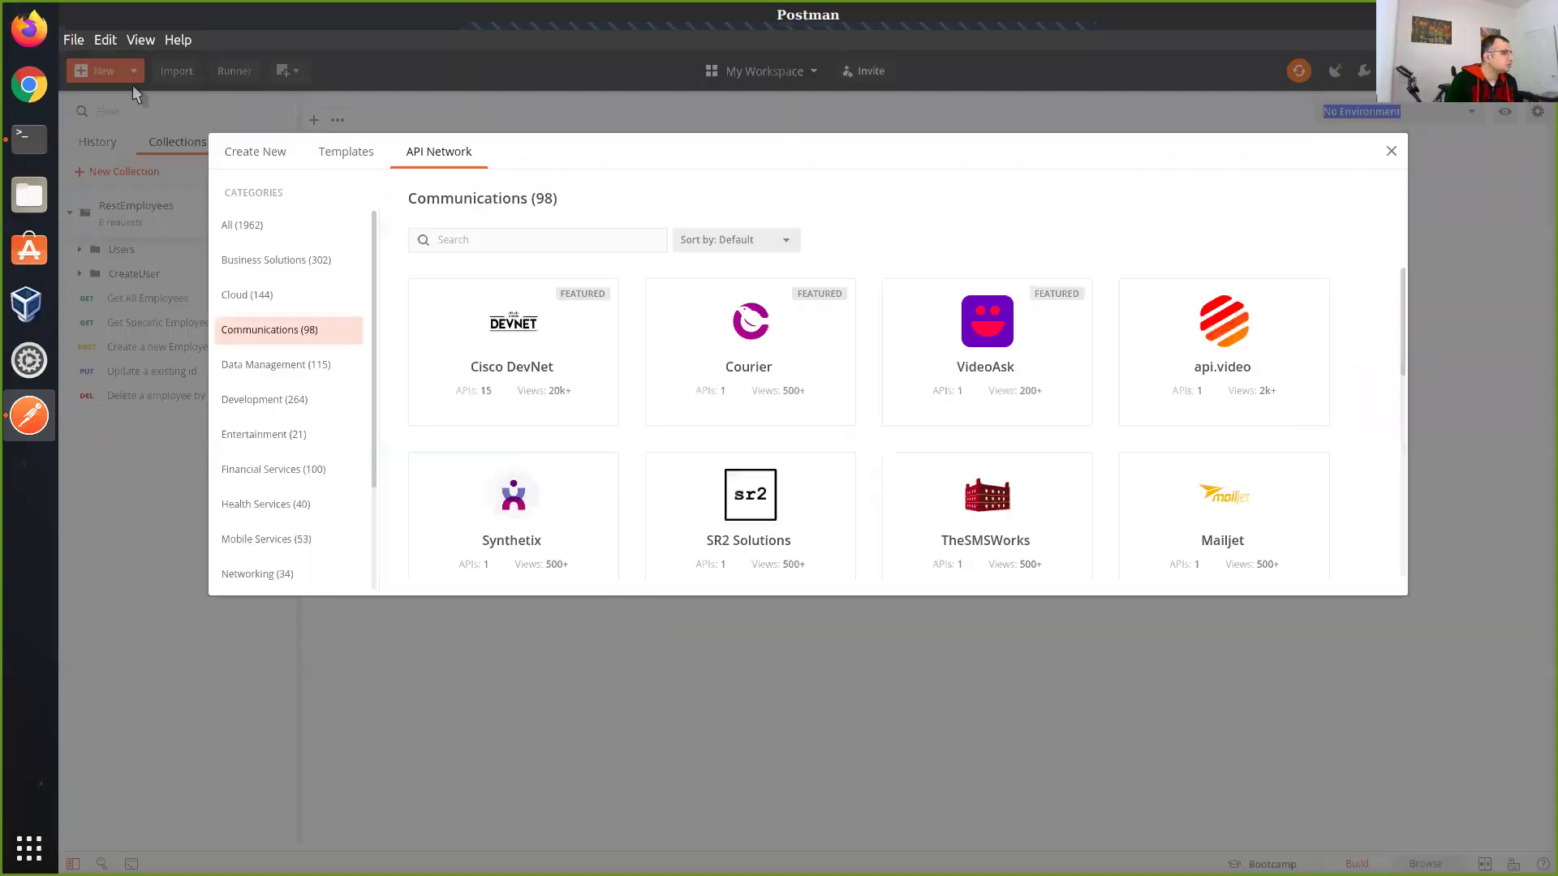
click(306, 503)
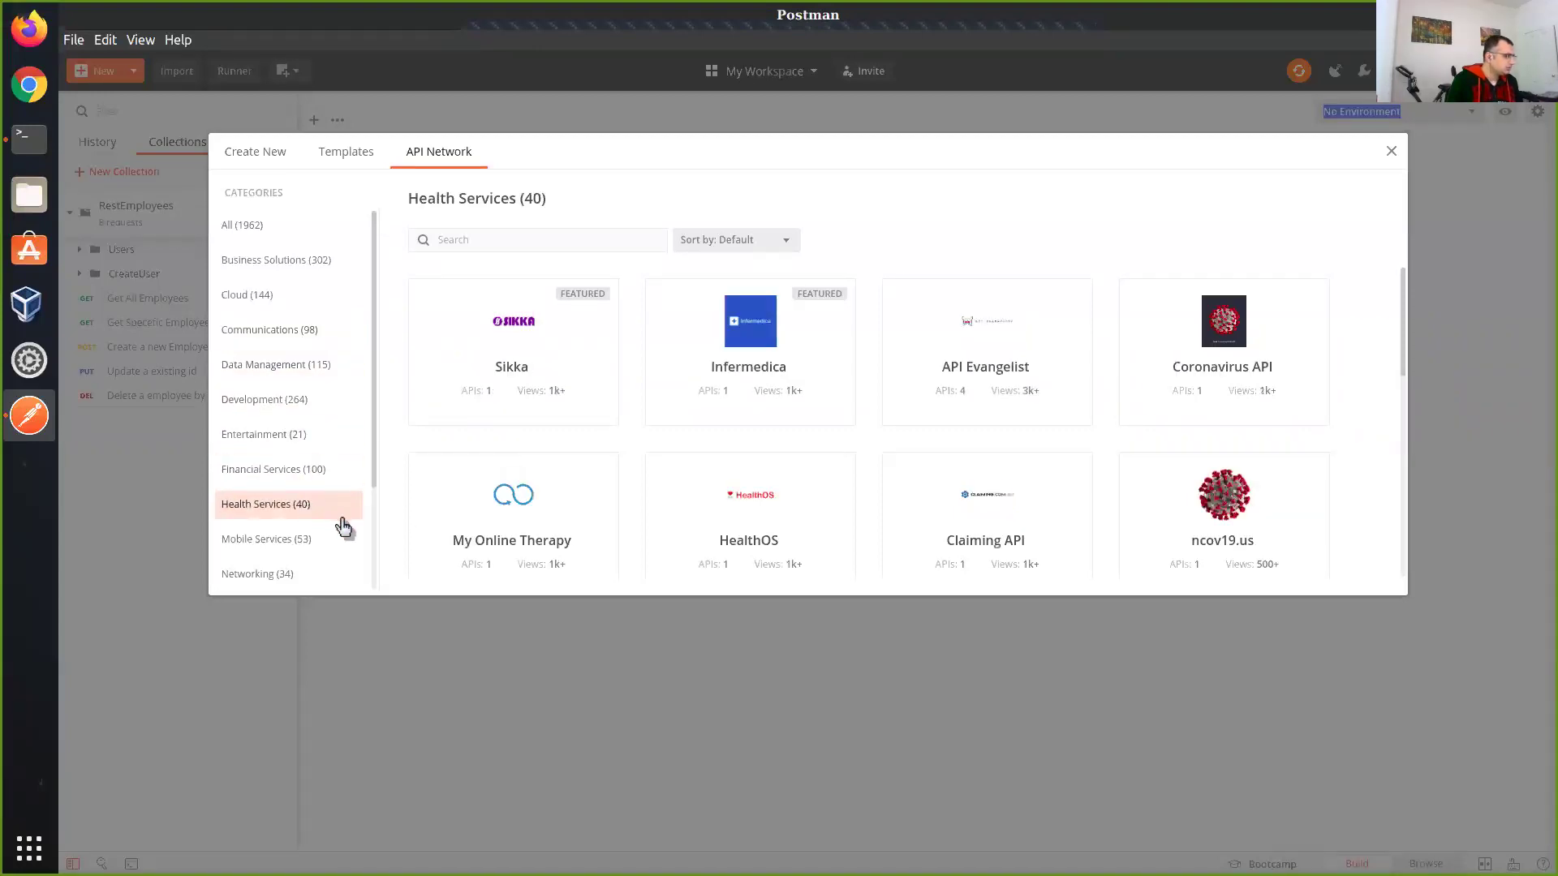
click(1239, 339)
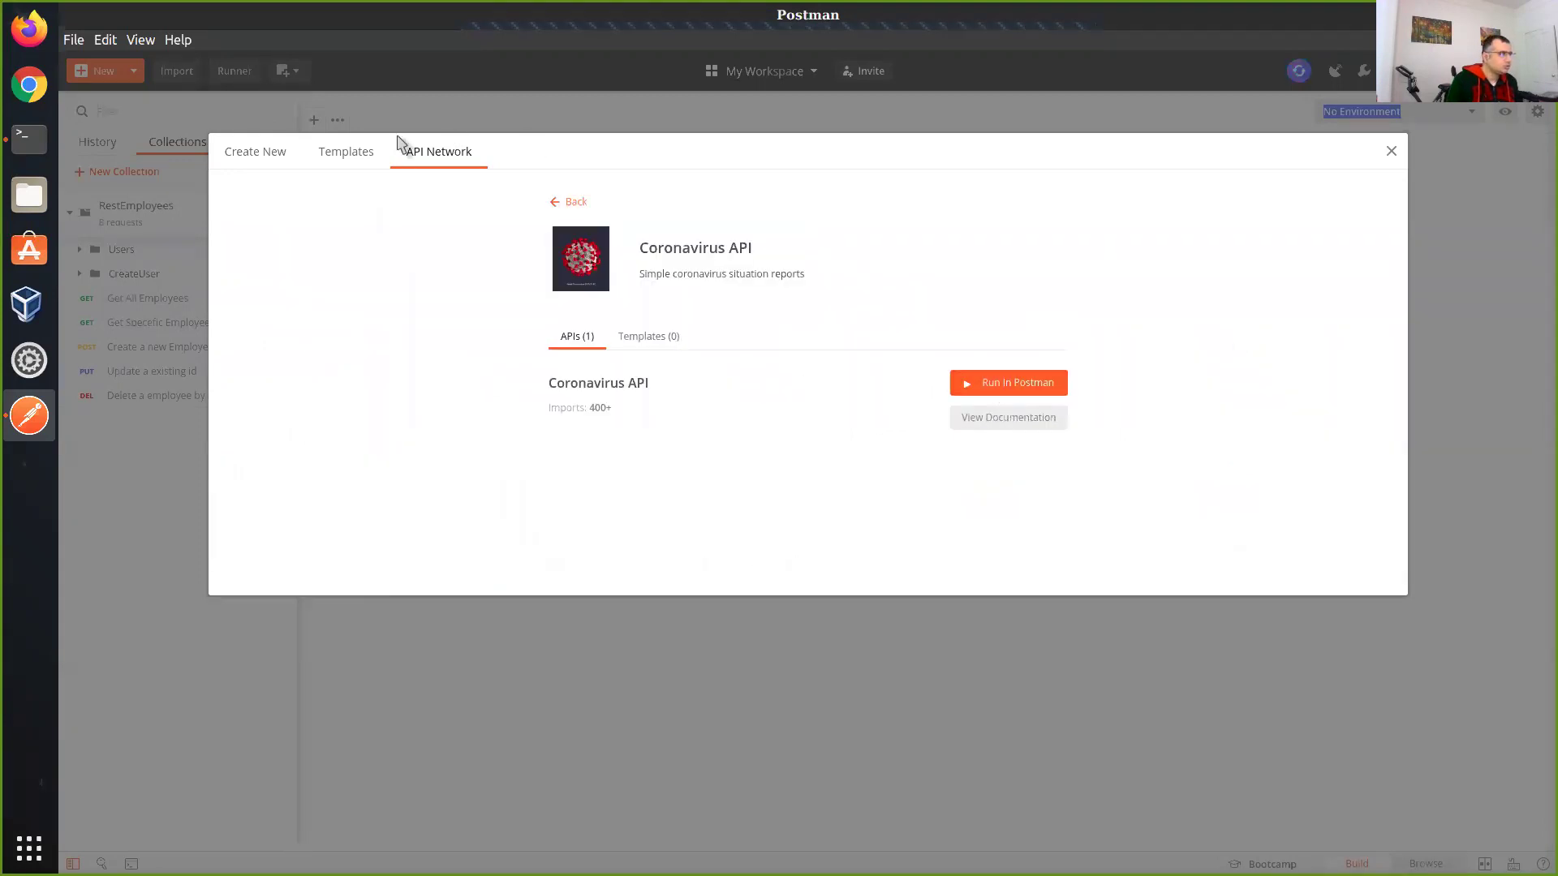
click(568, 203)
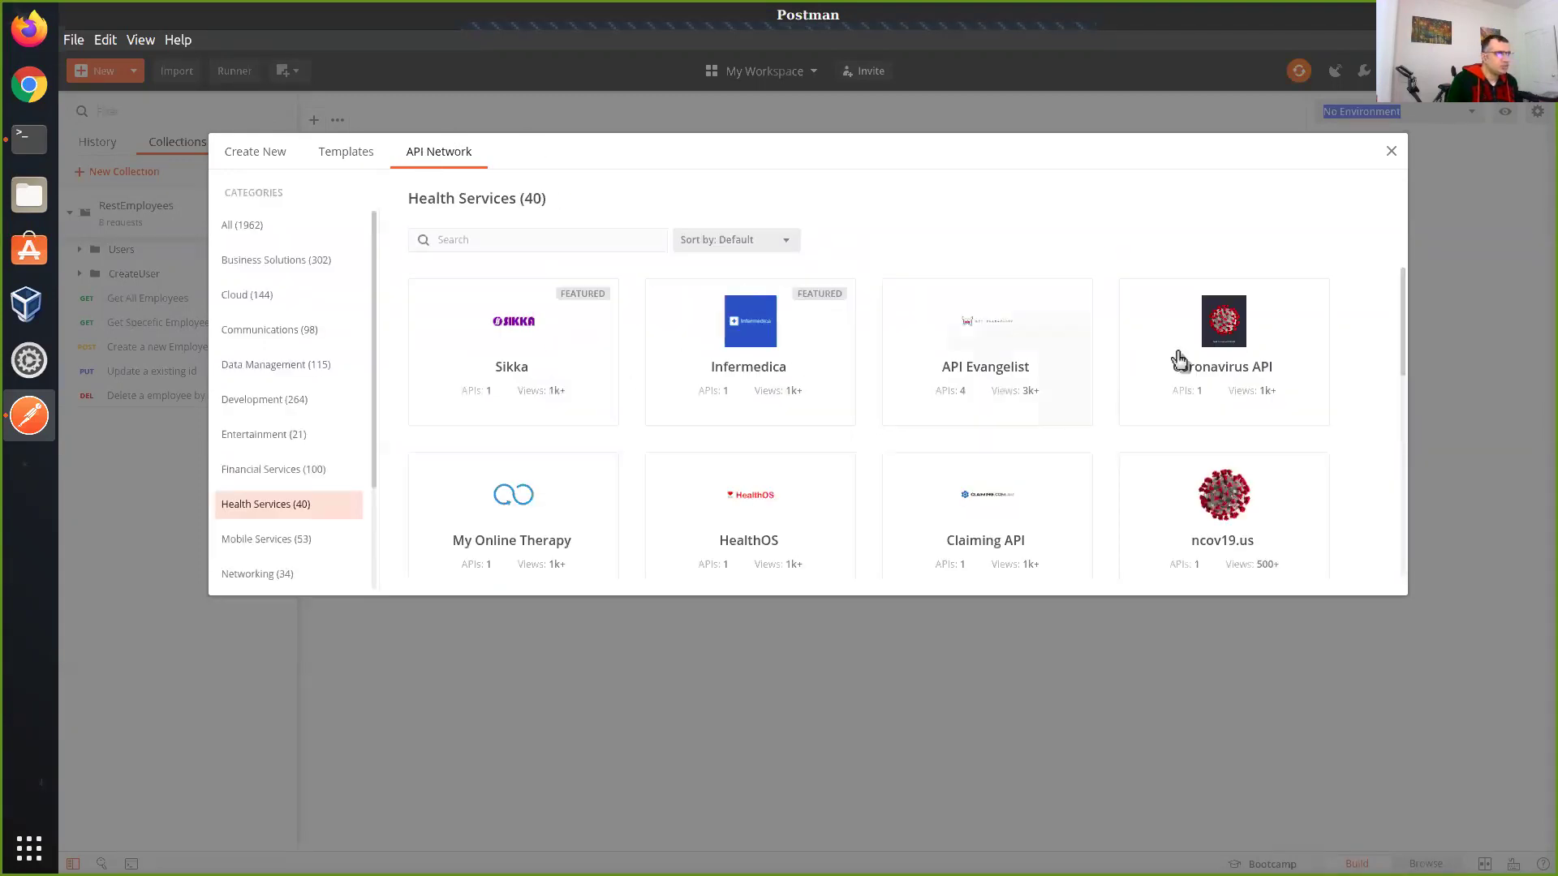
scroll(1023, 486, down, 3)
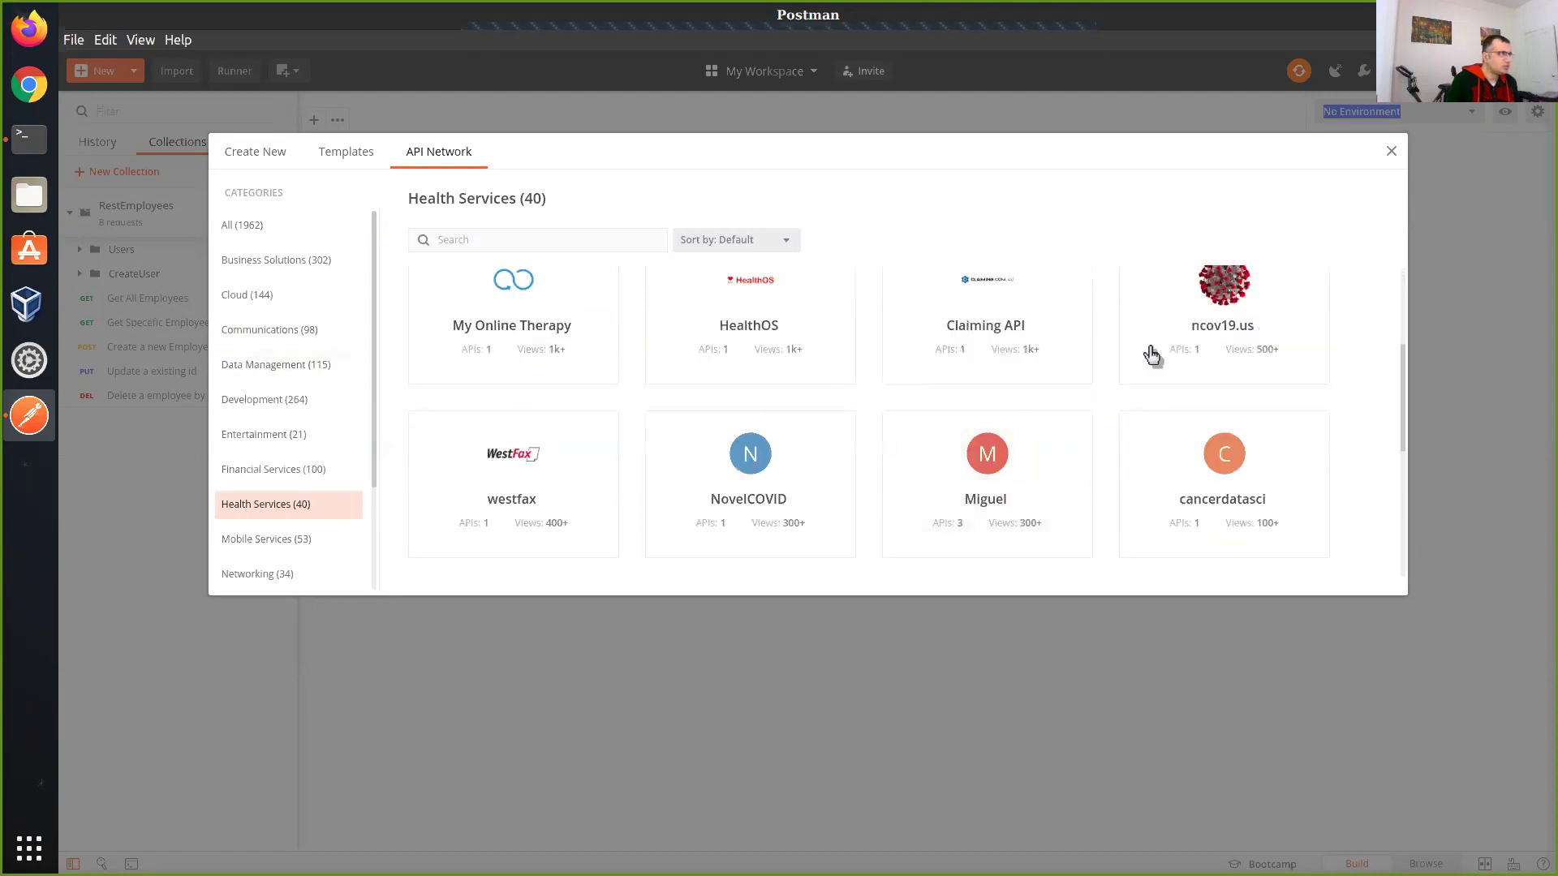
scroll(1185, 345, up, 3)
click(1206, 334)
click(1006, 393)
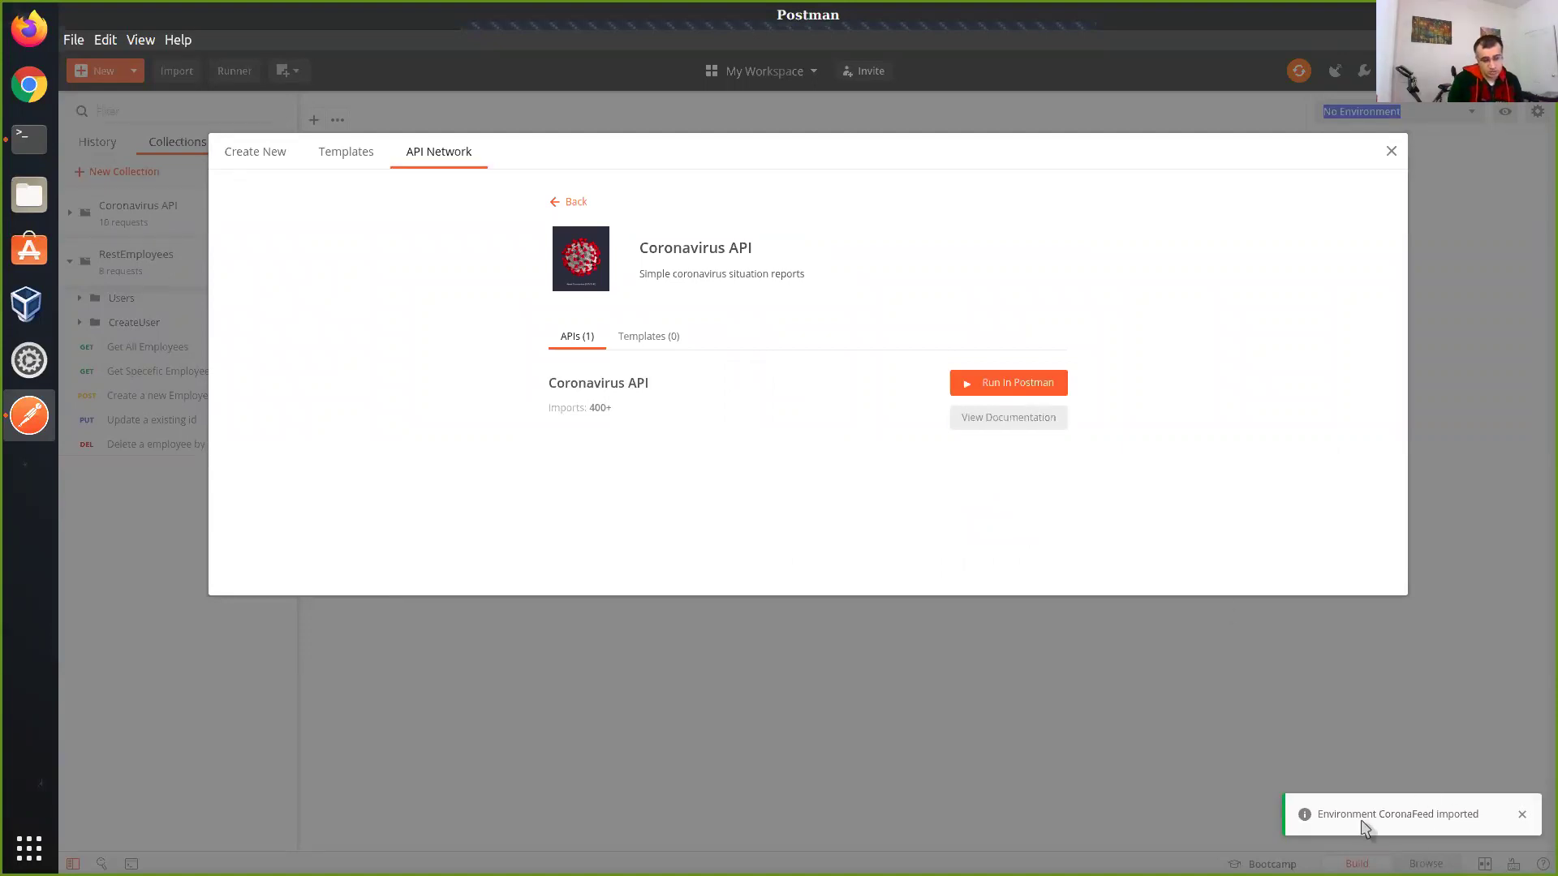
click(1390, 151)
- Collapse RestEmployees, expand the Coronavirus API collection, and make CoronaFeed the active environment
click(70, 261)
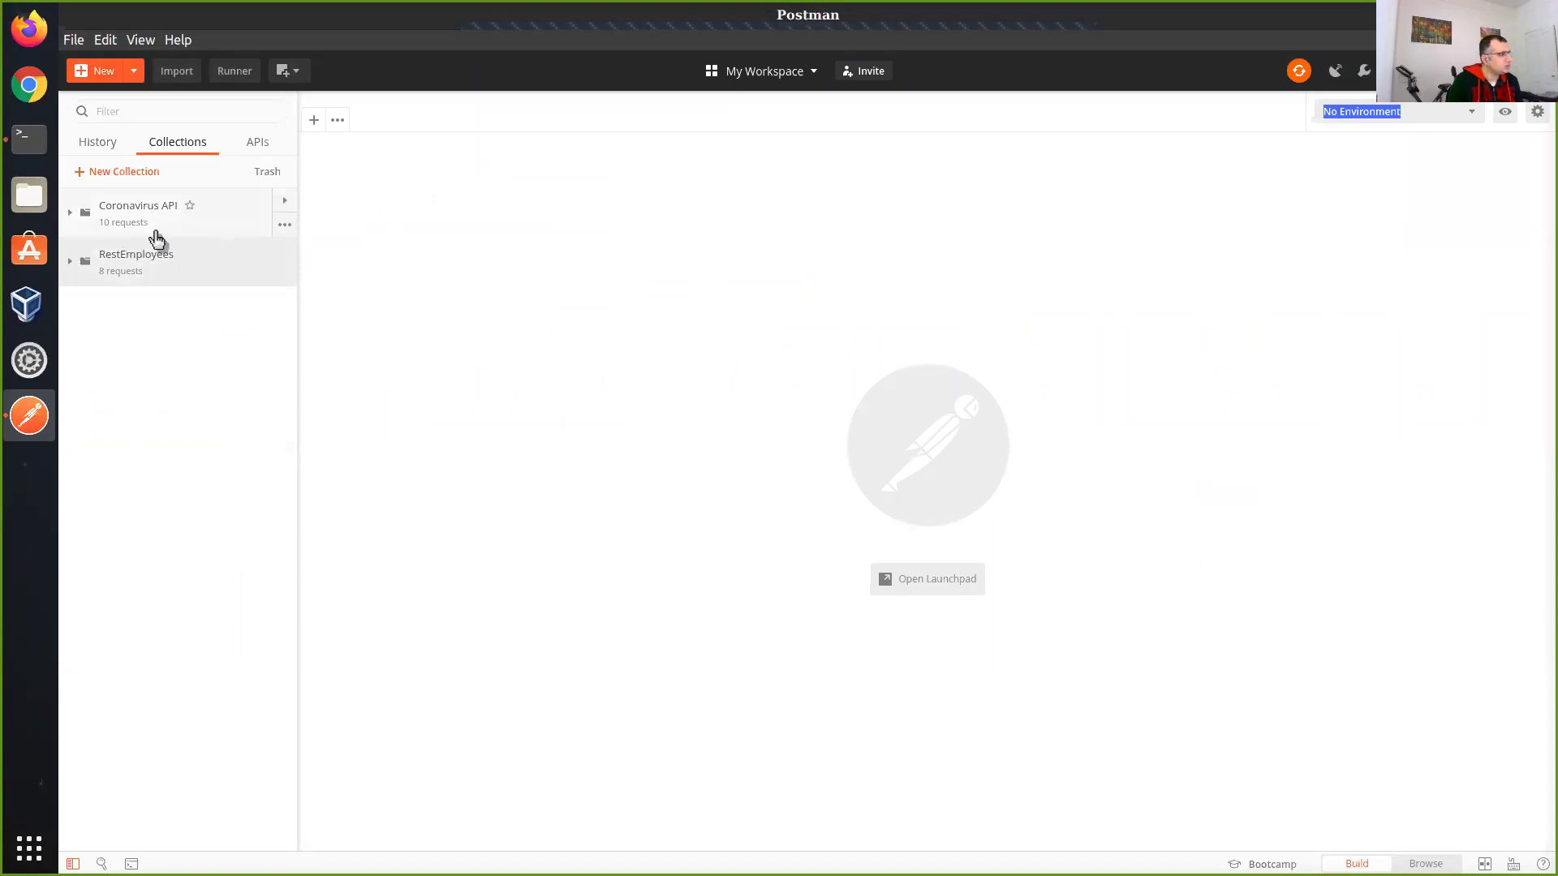
click(69, 215)
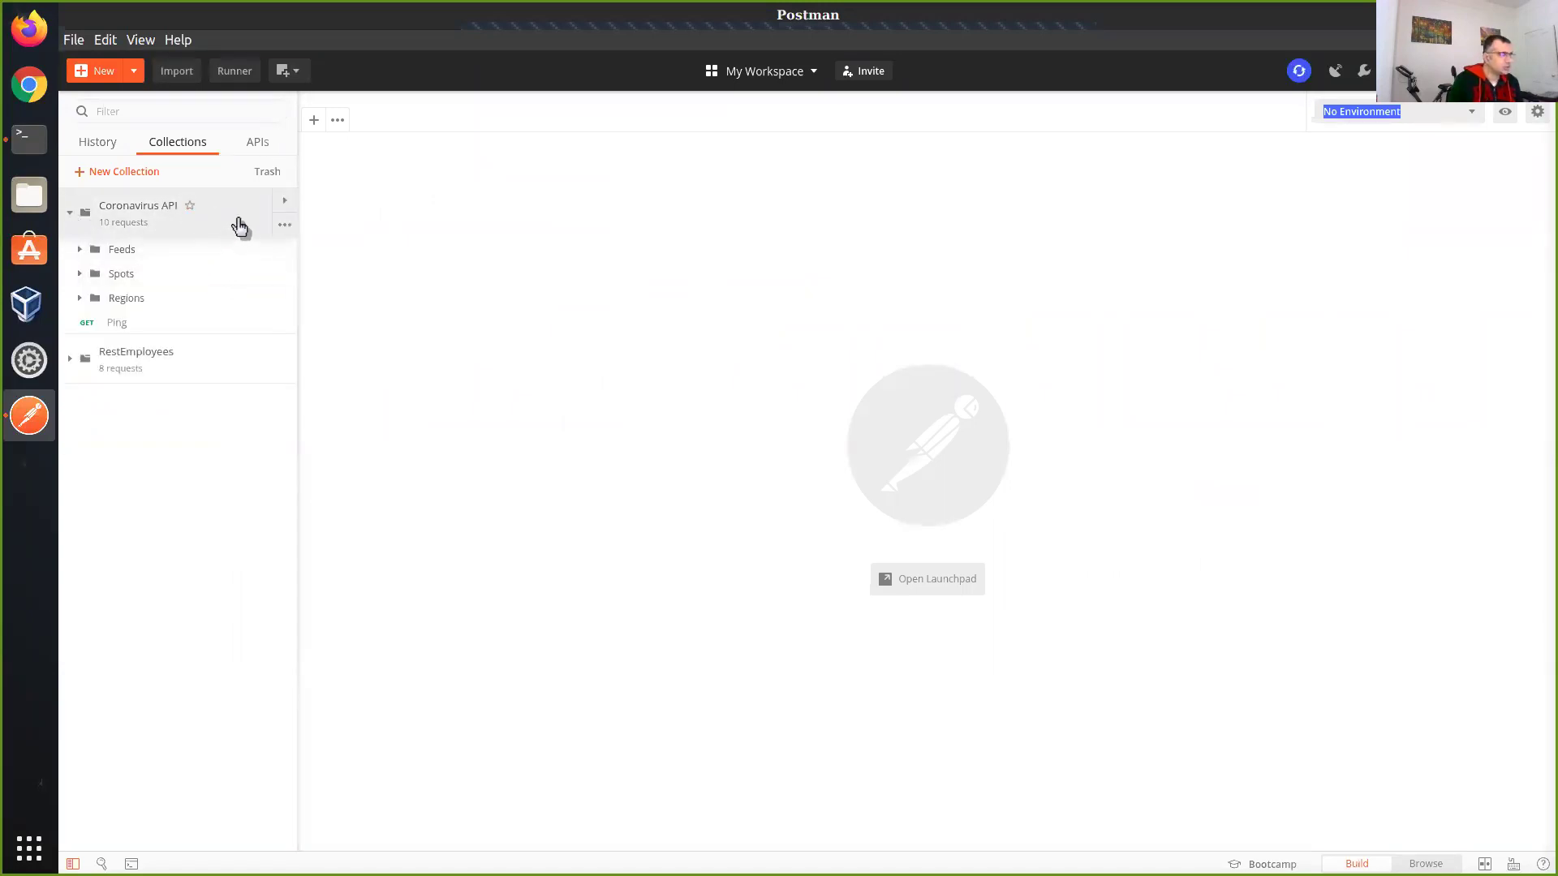
click(1224, 118)
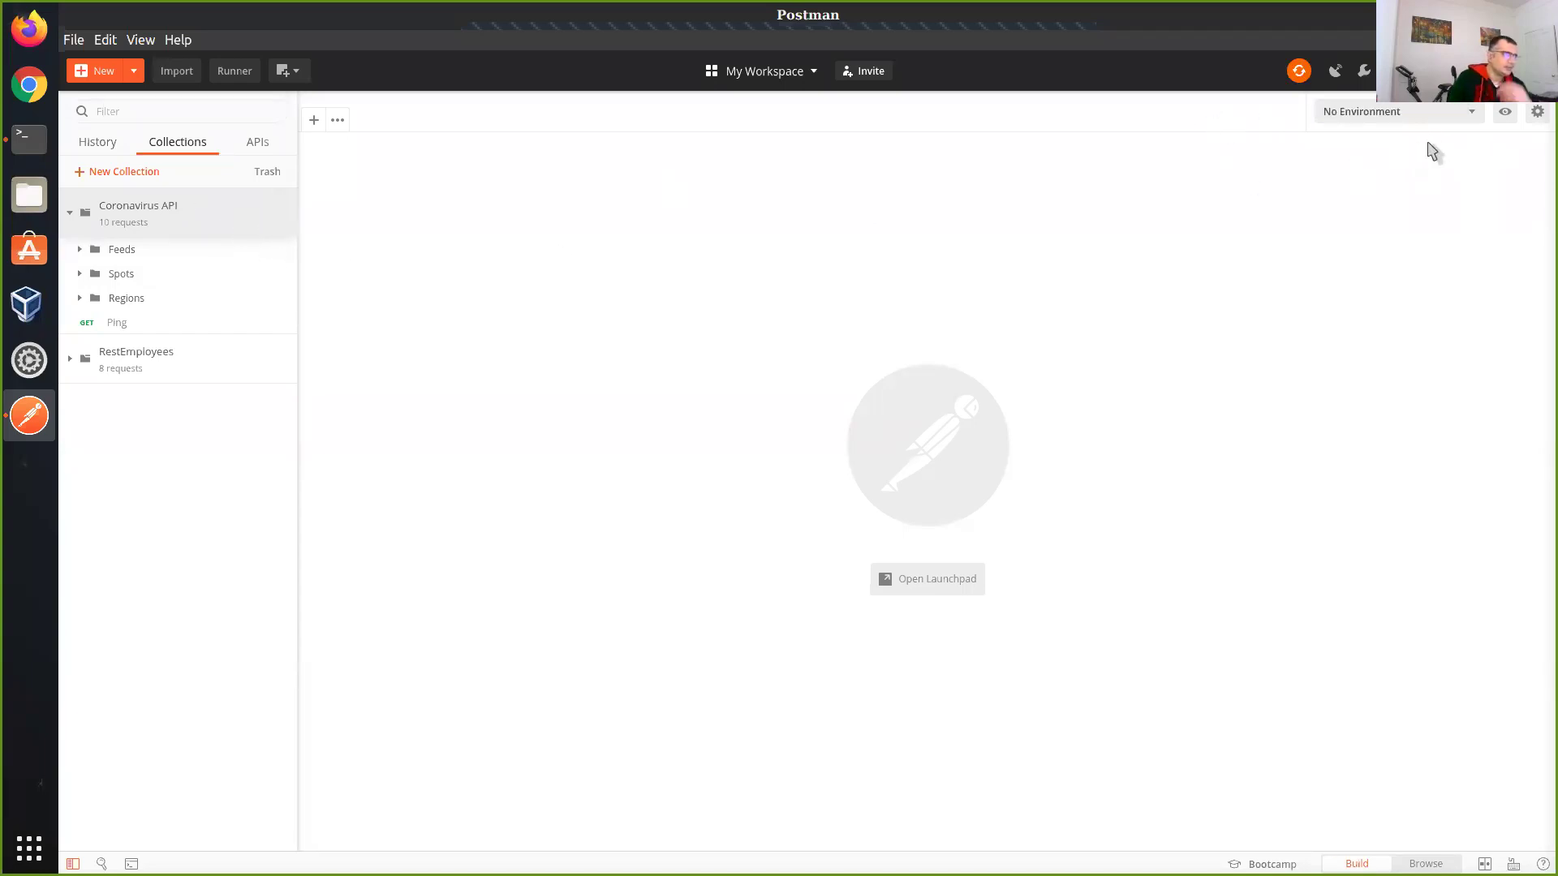
click(1478, 114)
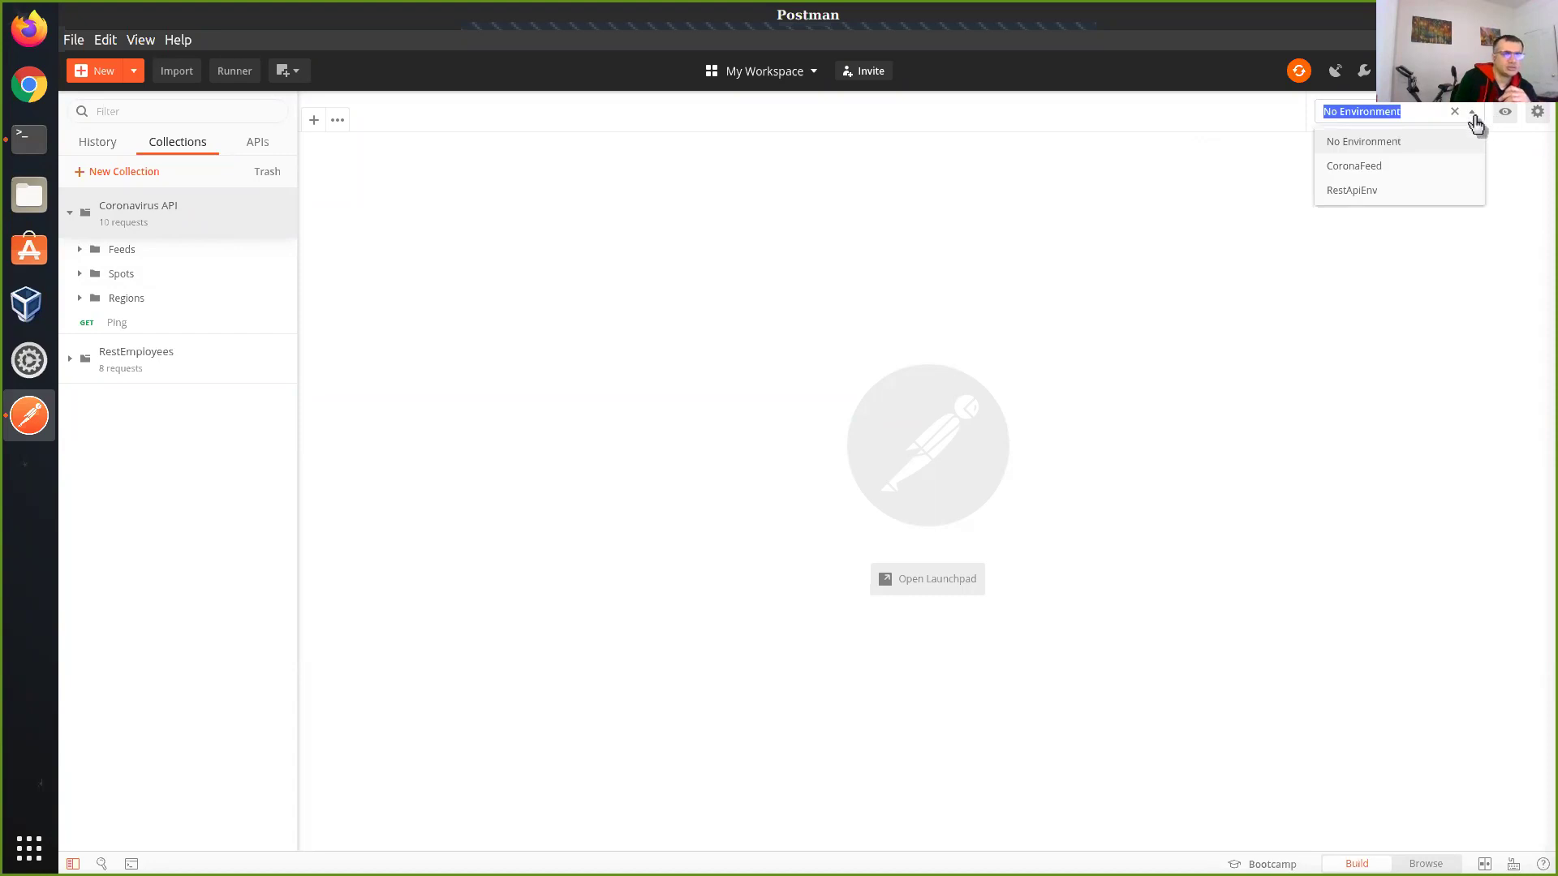
click(1411, 167)
- Send the Ping request of the Coronavirus API collection and examine its response body
click(132, 324)
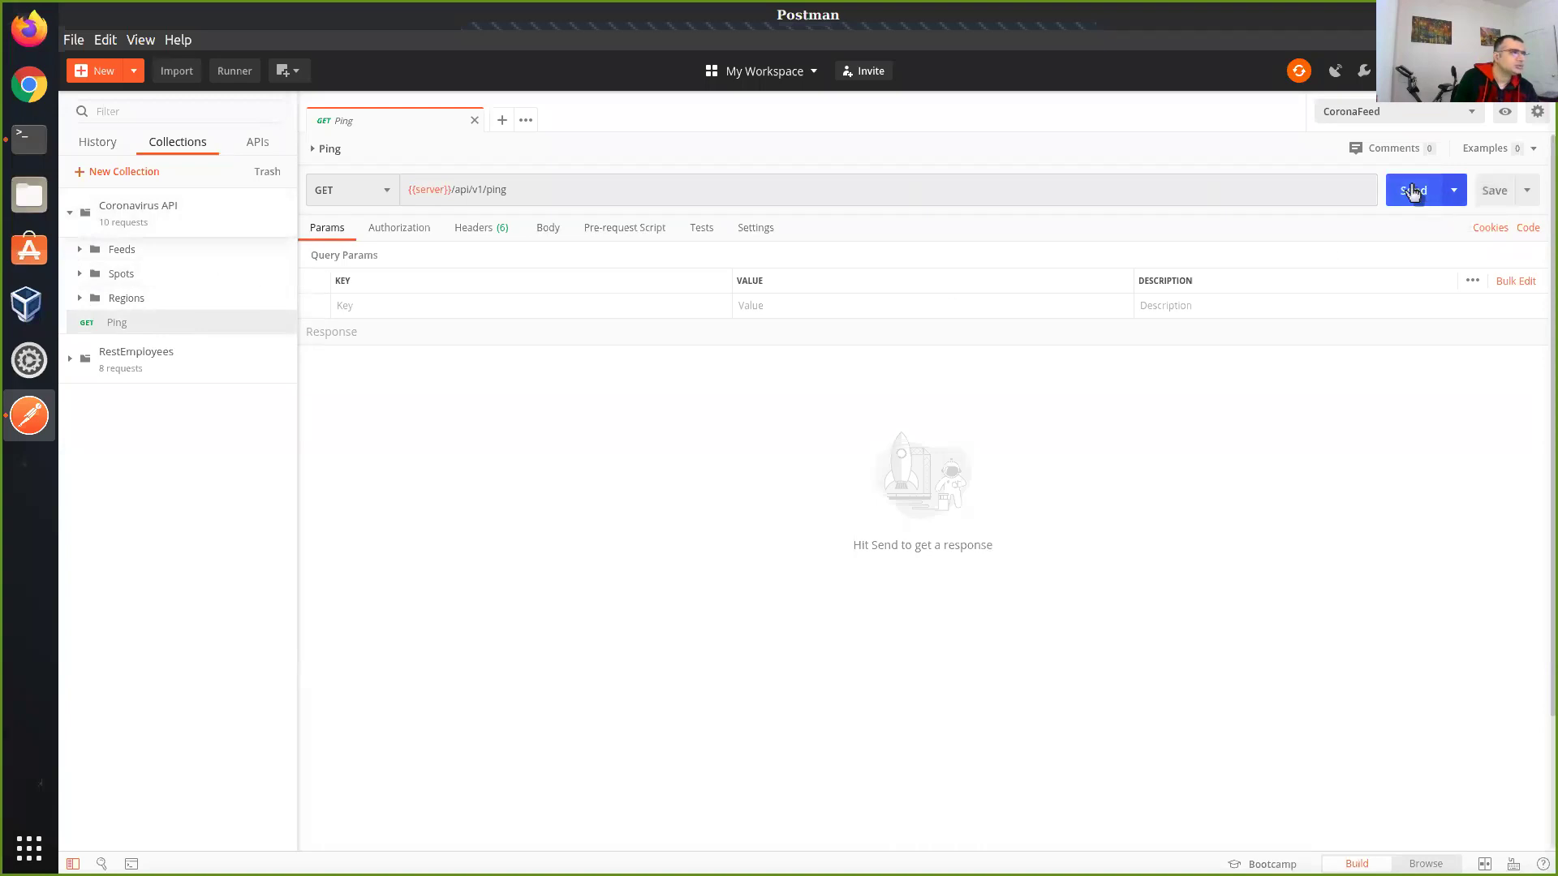
click(1412, 191)
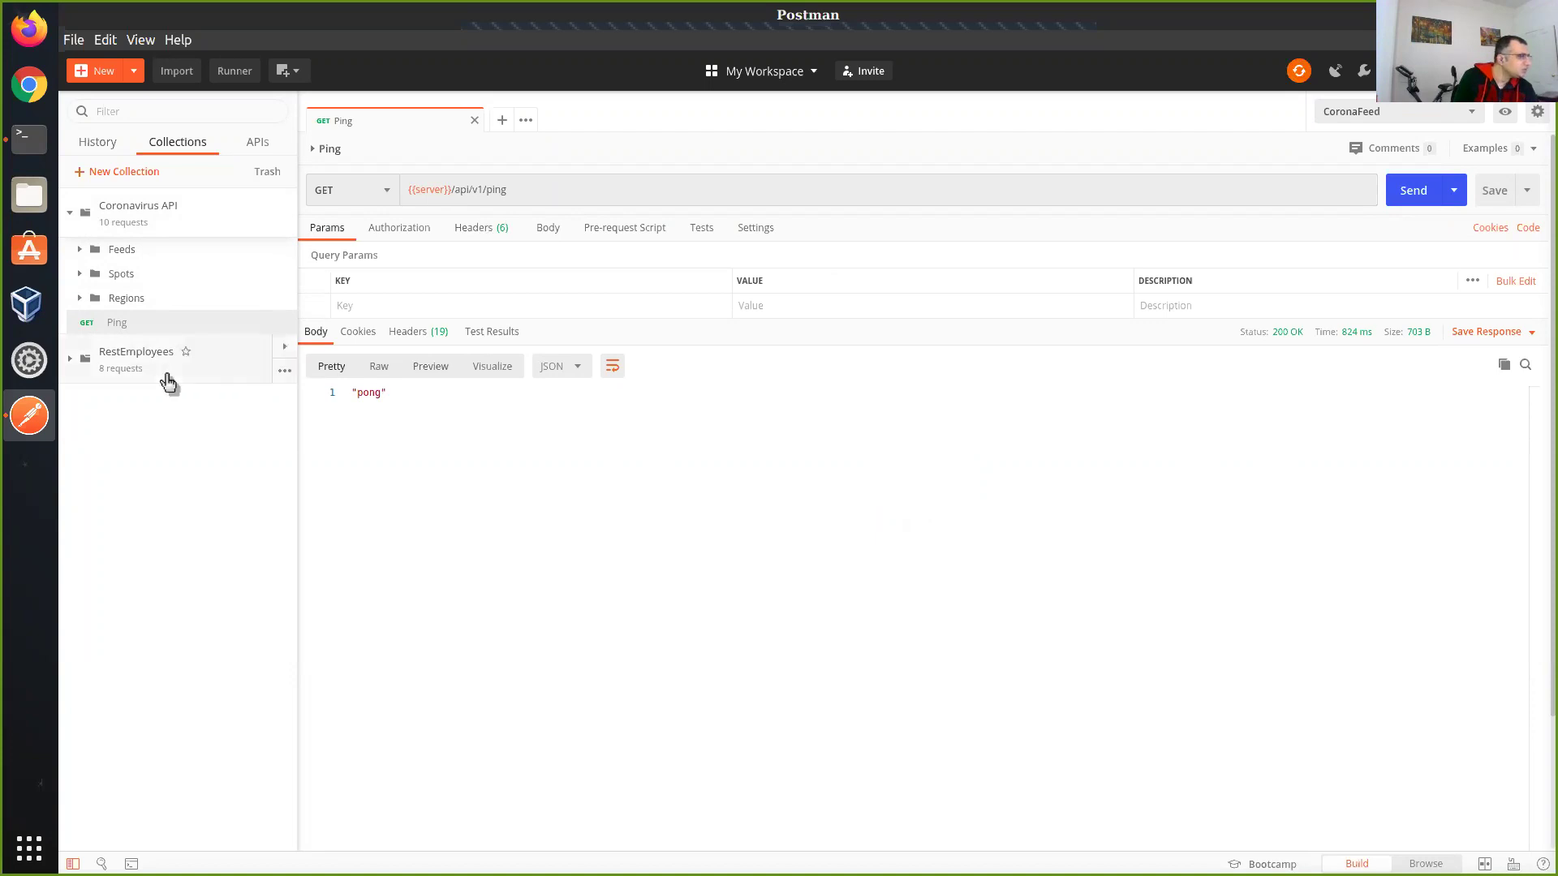
drag(392, 396, 350, 398)
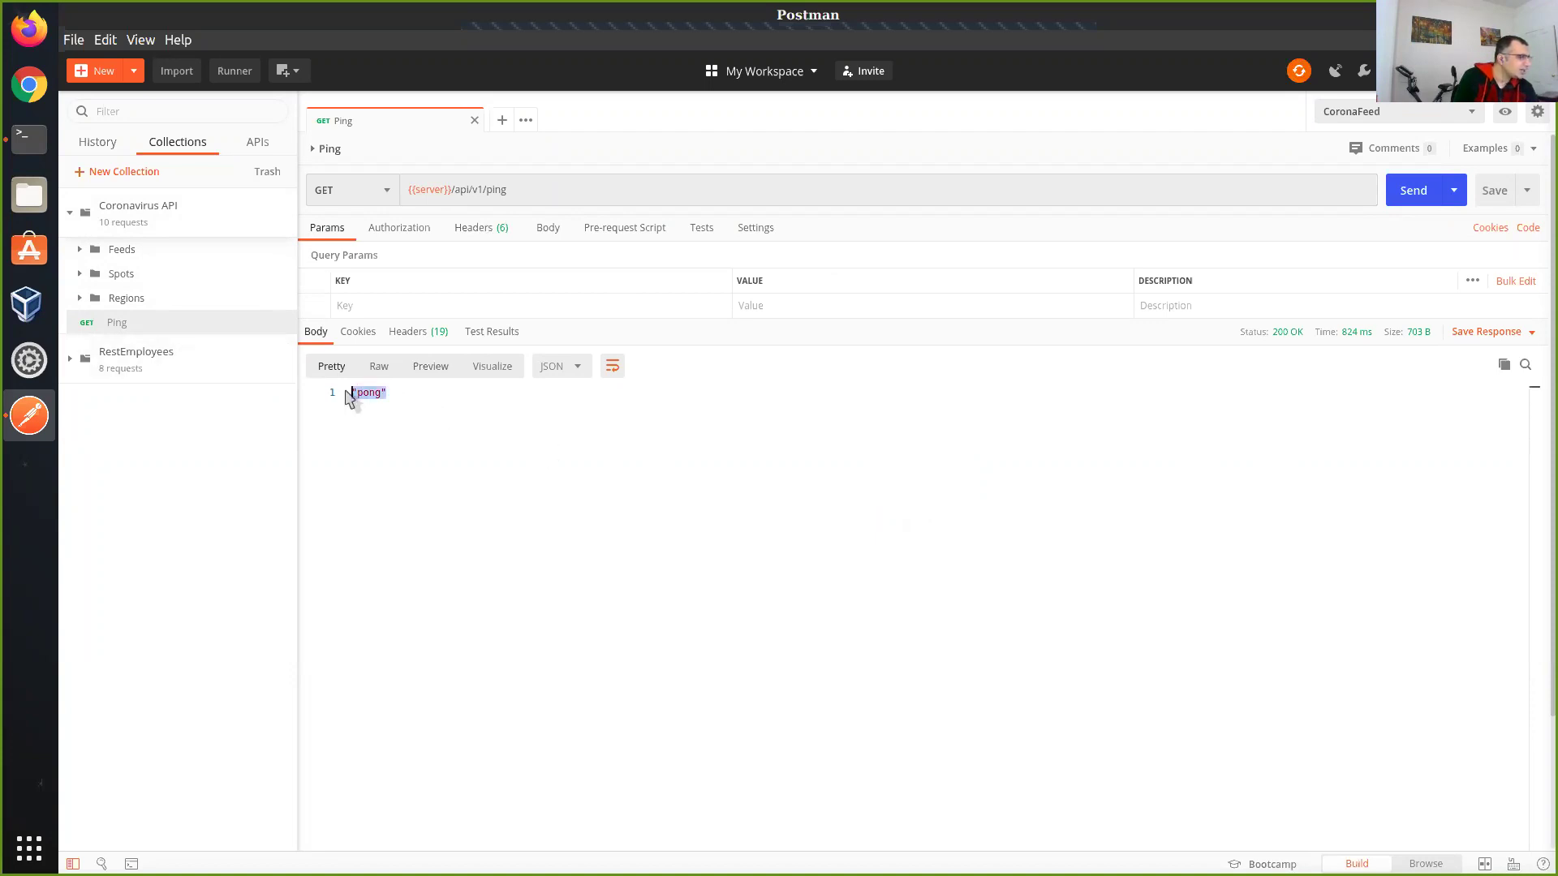
click(397, 417)
double_click(379, 395)
- Send the Latest data request from the Feeds folder and look through the per-country entries in the response
click(79, 250)
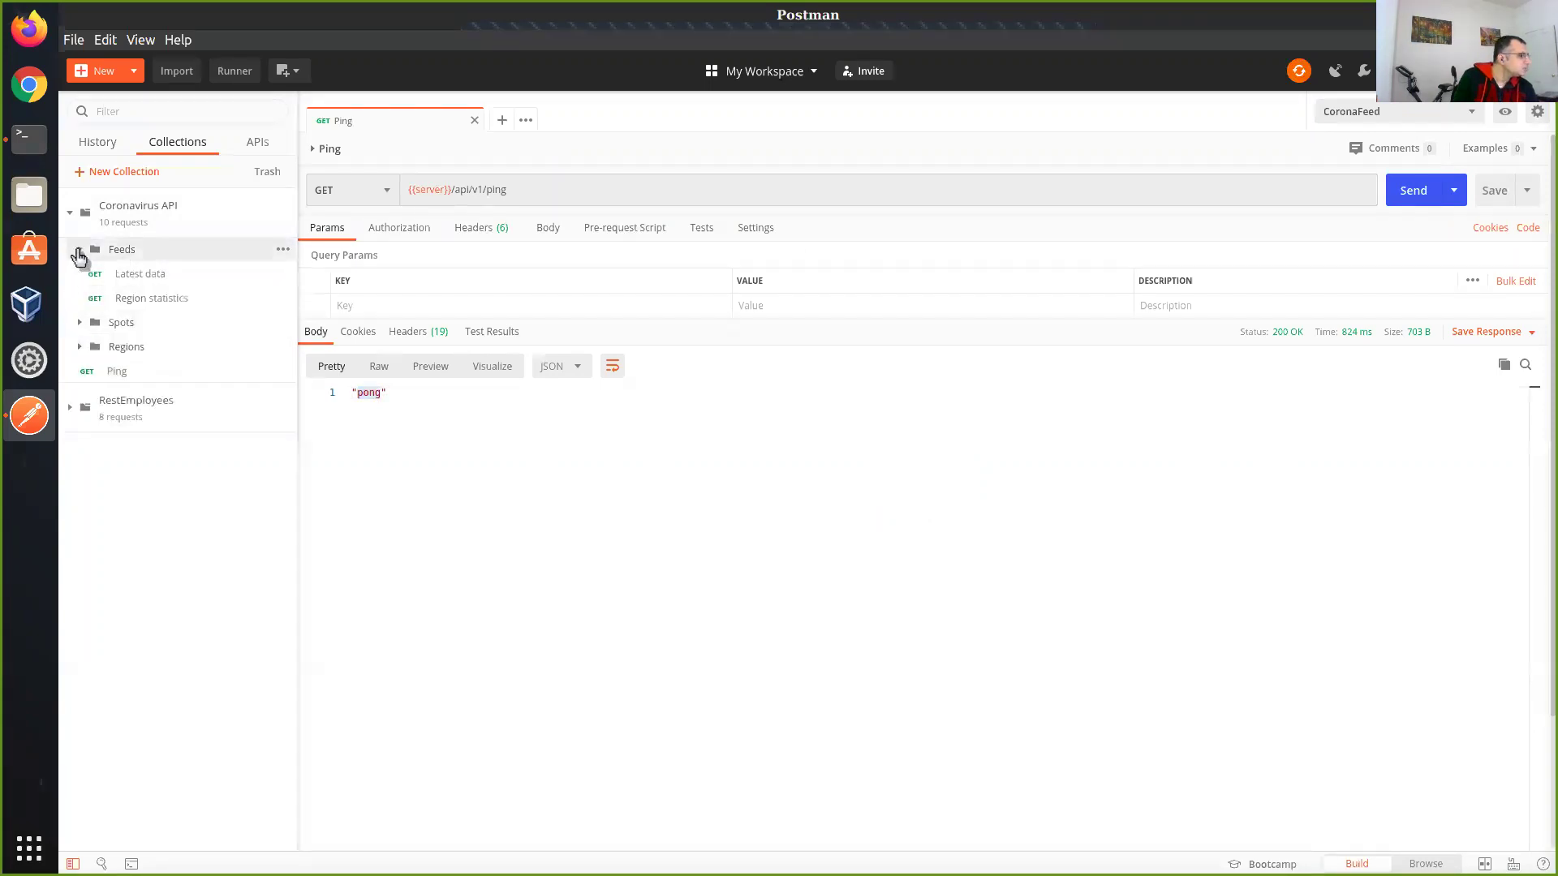
click(172, 278)
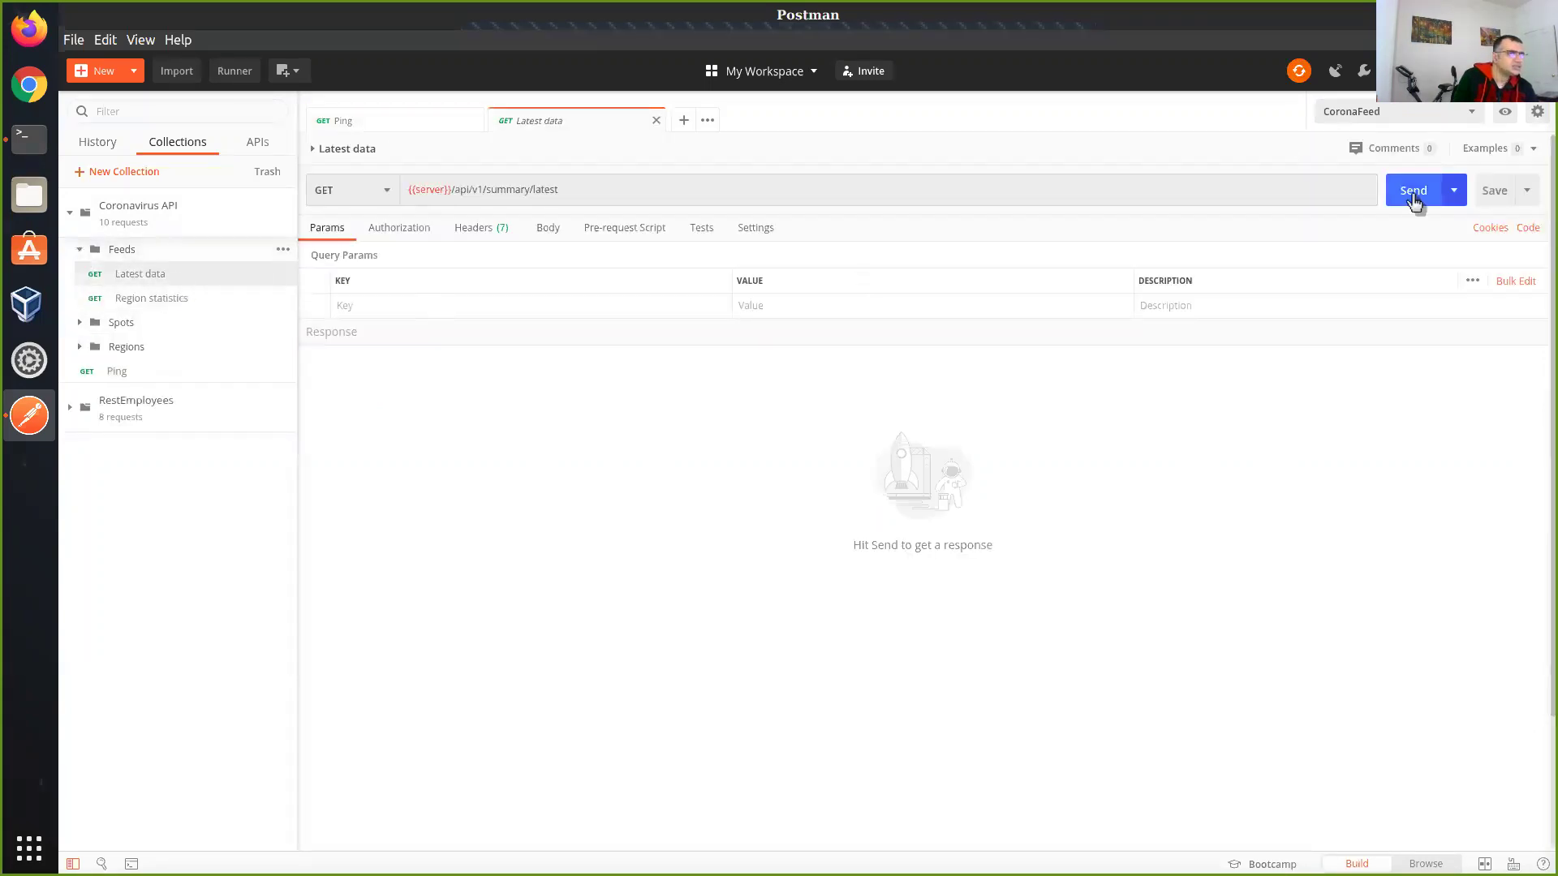
click(1412, 198)
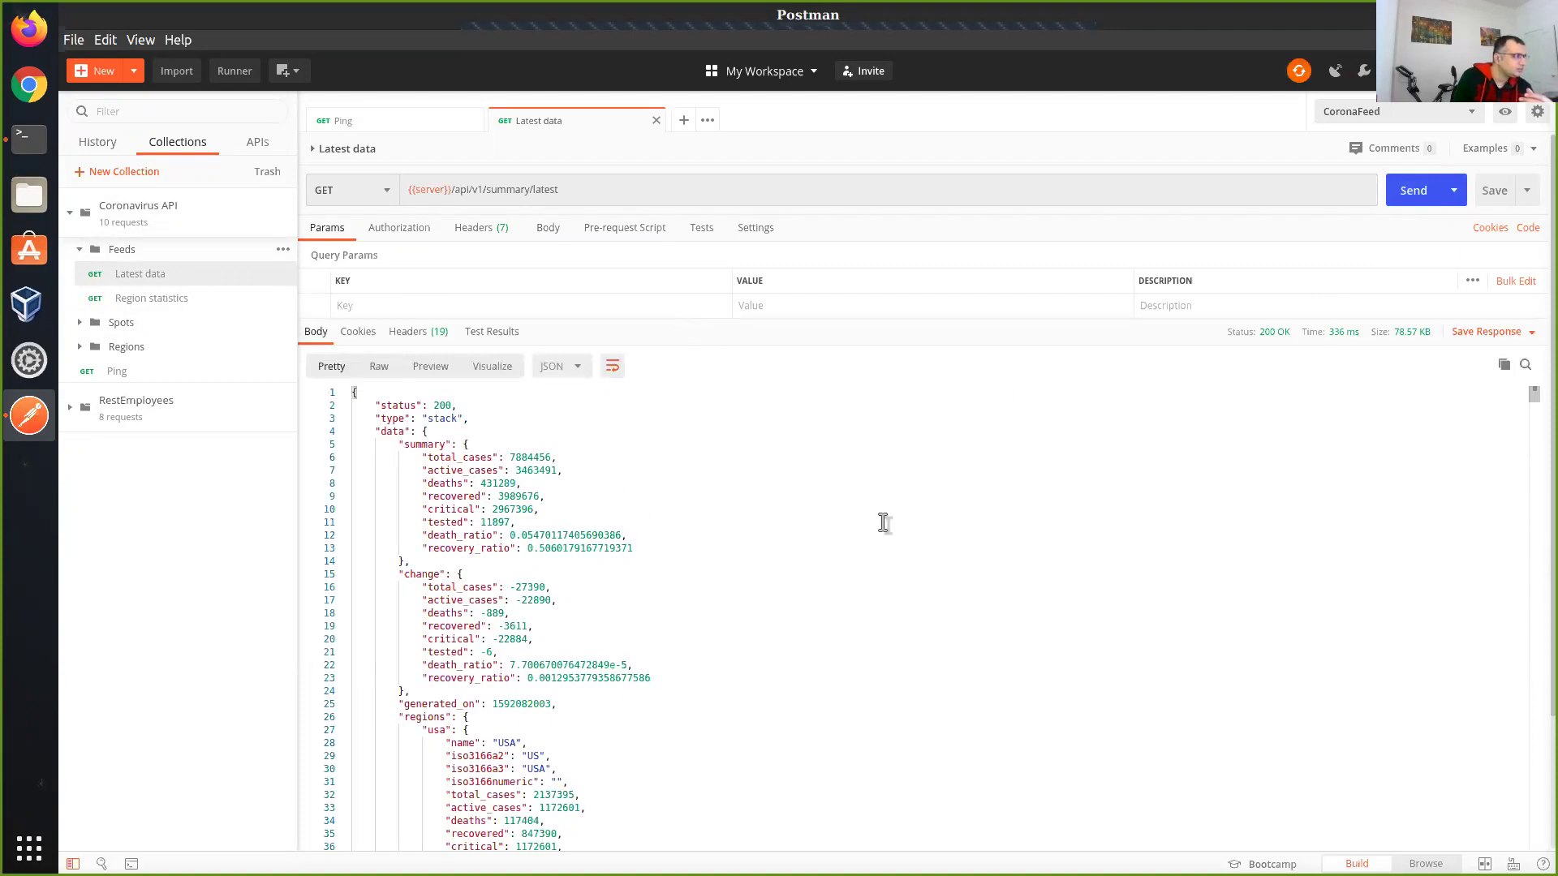
scroll(884, 524, down, 15)
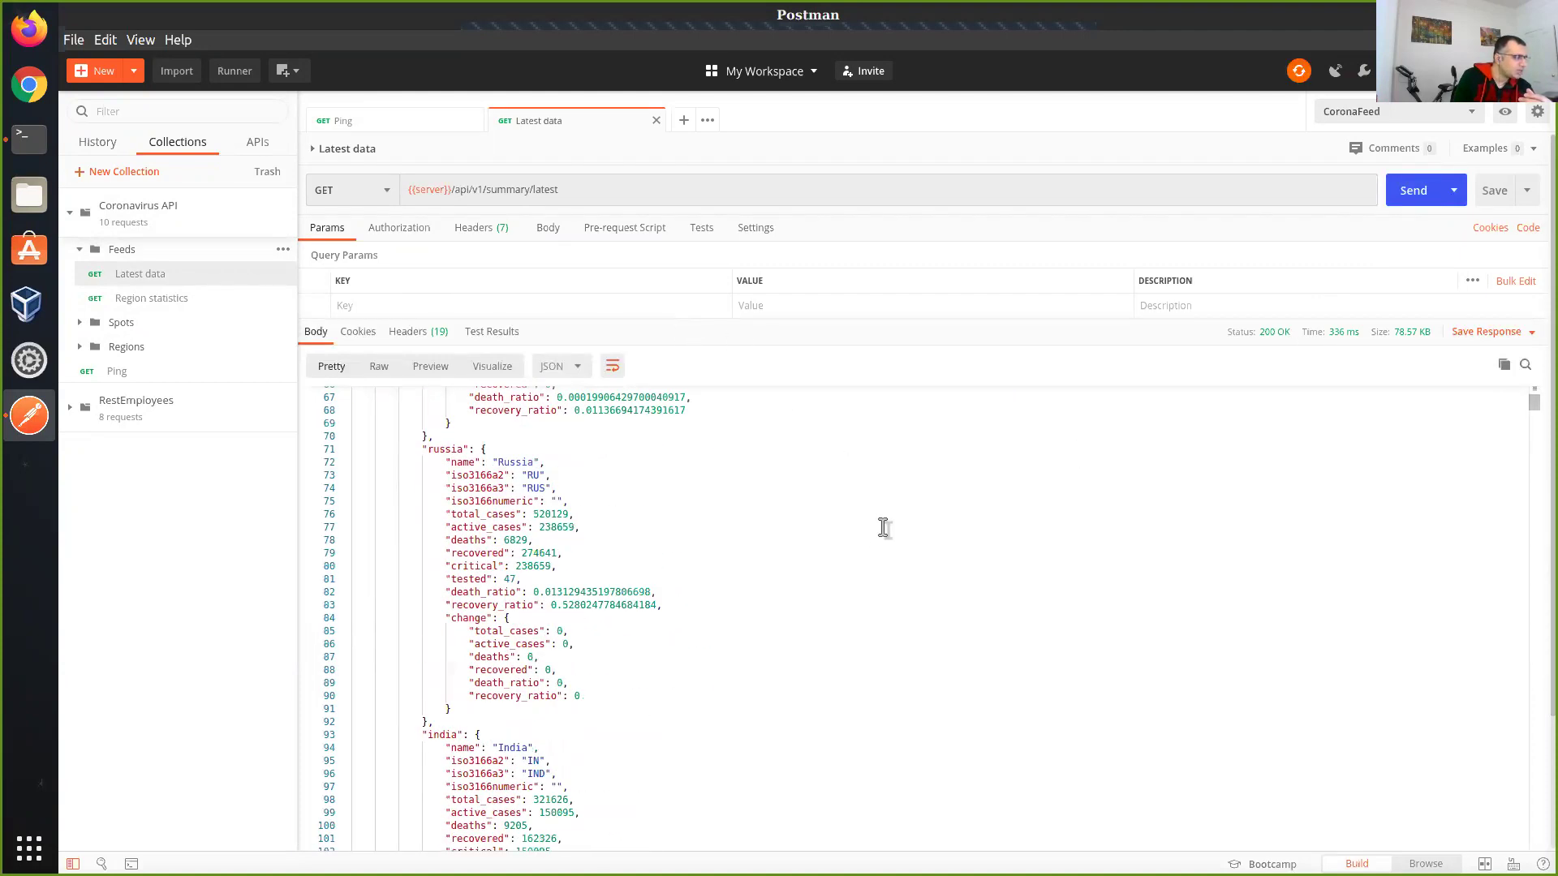
scroll(634, 692, down, 10)
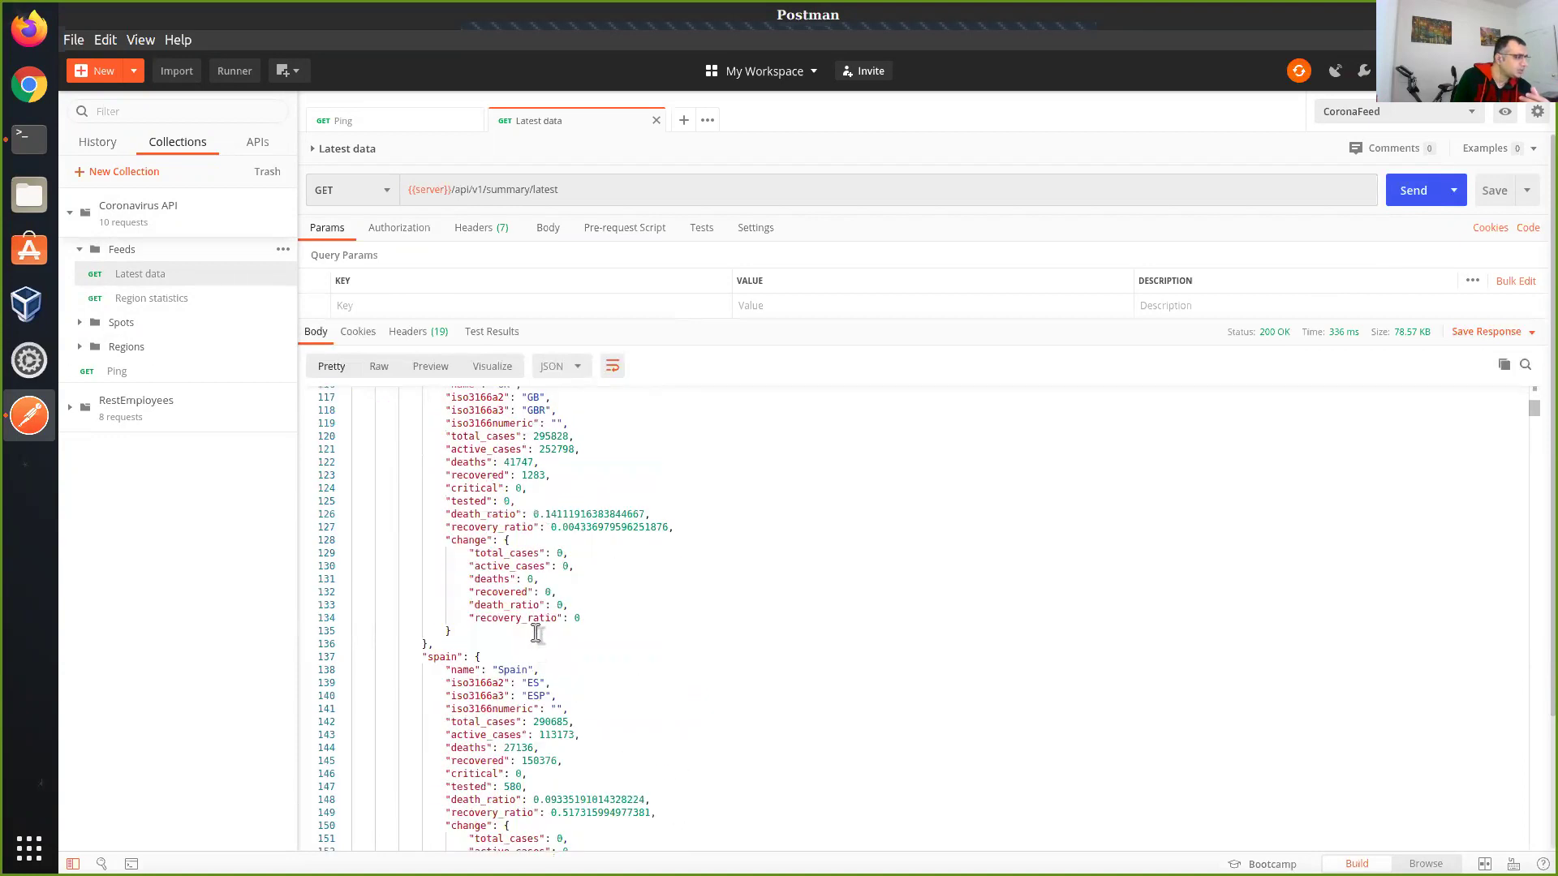
- Send the List supported regions request from the Regions folder and look through the region entries in the response
scroll(532, 675, up, 18)
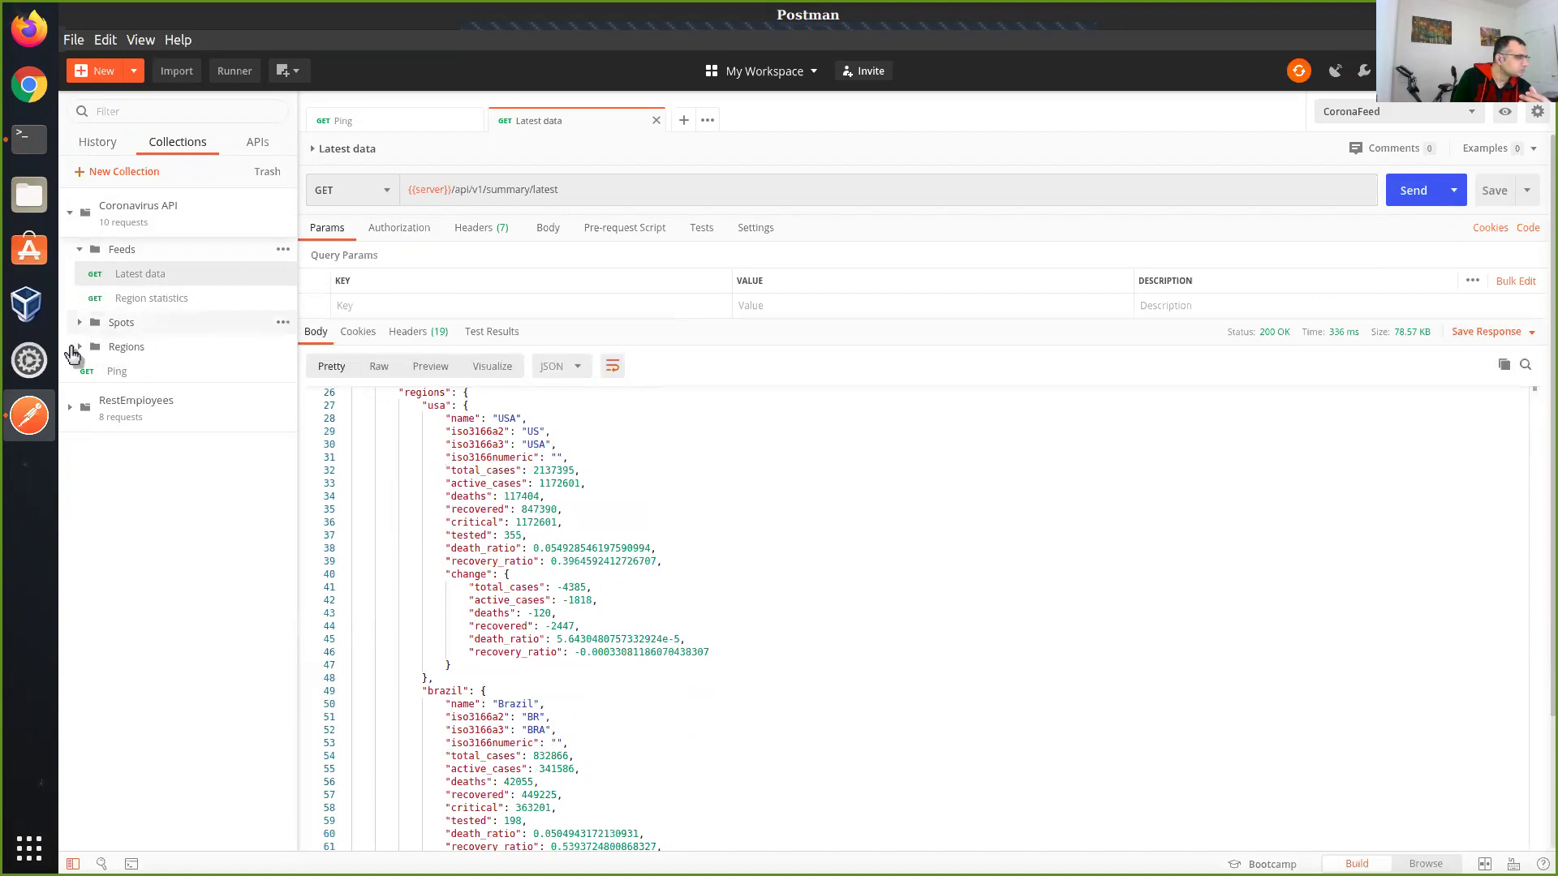
click(113, 346)
click(198, 372)
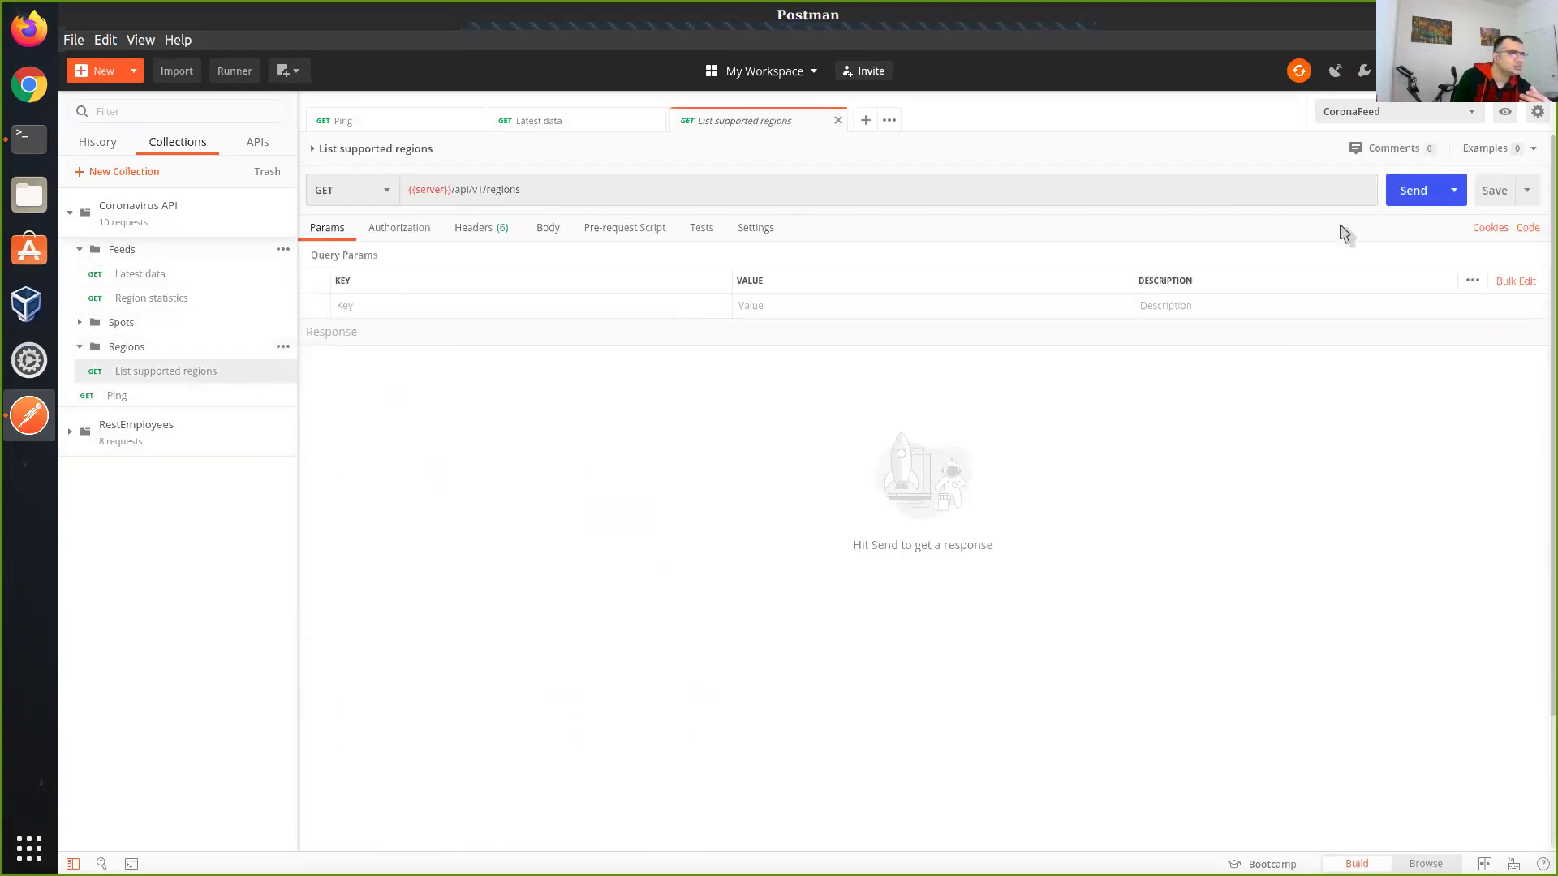
click(1414, 190)
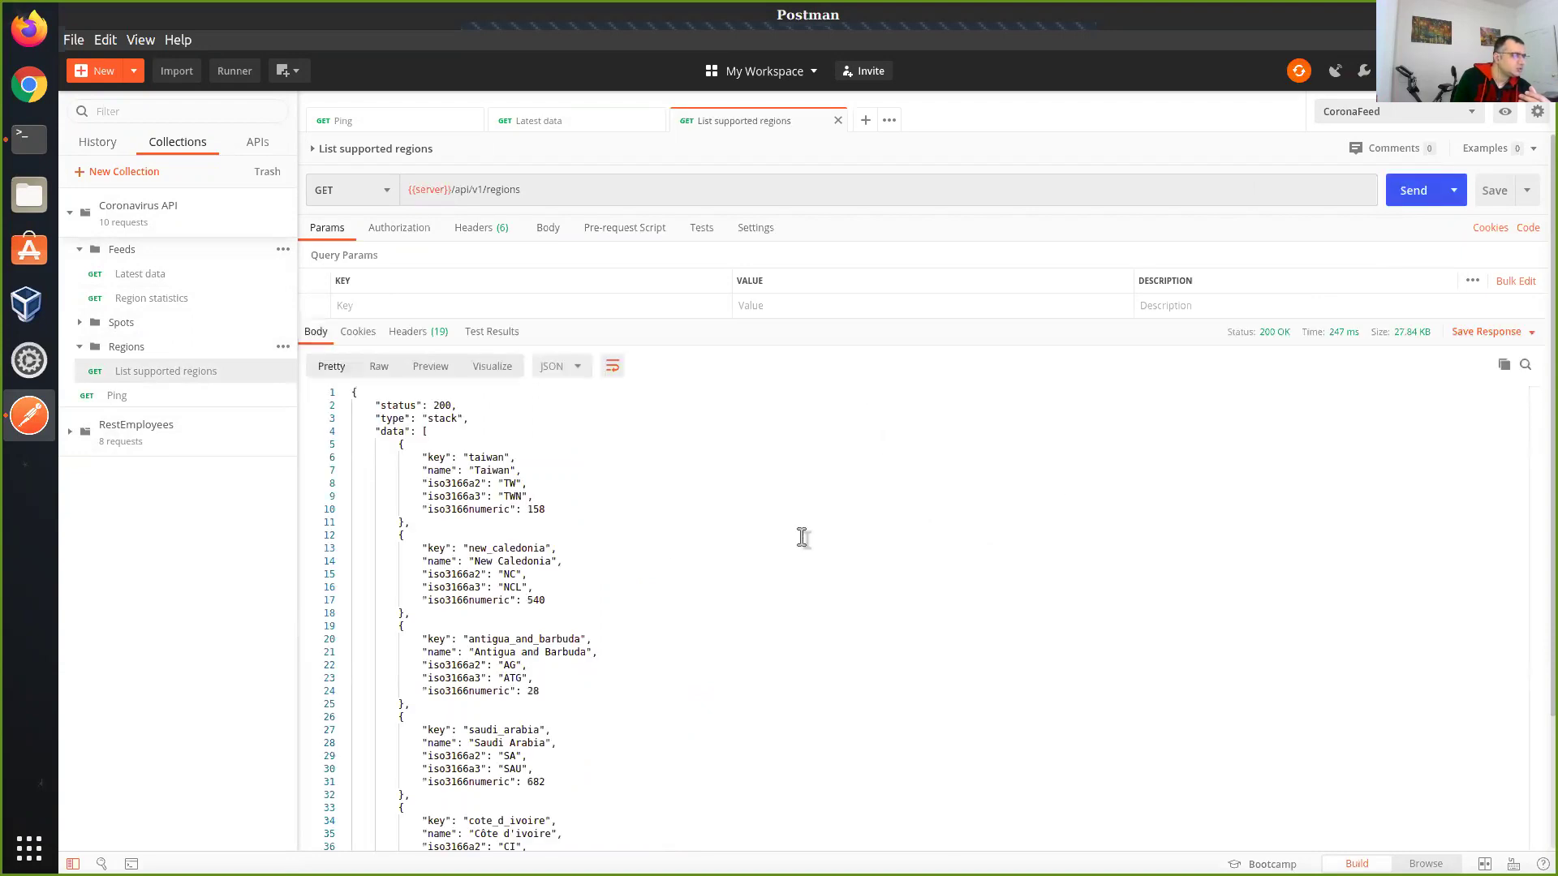
scroll(591, 586, down, 8)
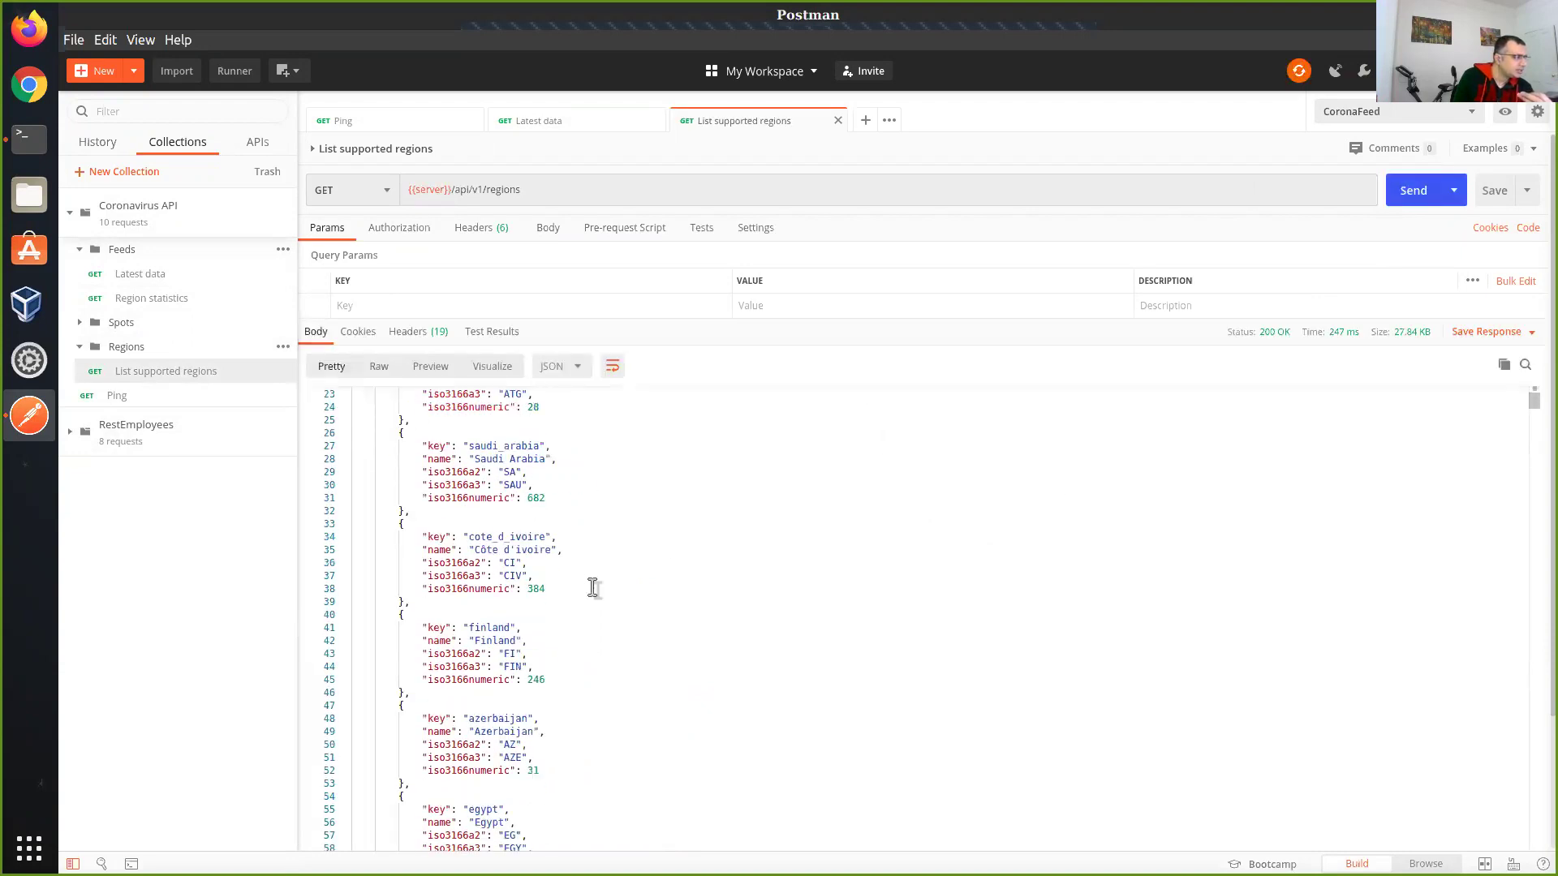
scroll(595, 597, down, 12)
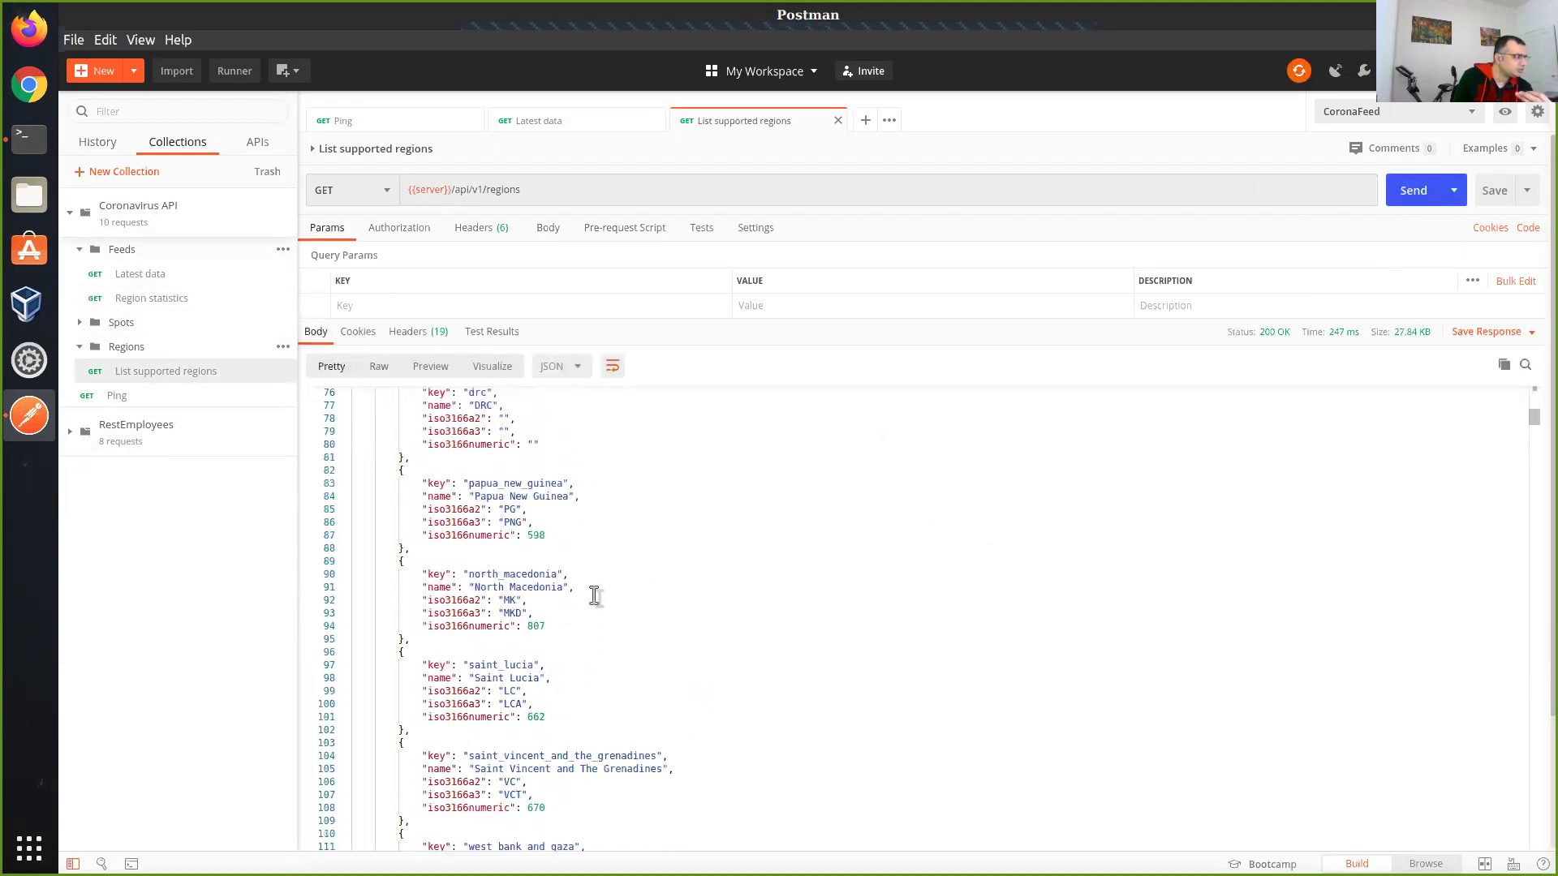
scroll(594, 597, down, 5)
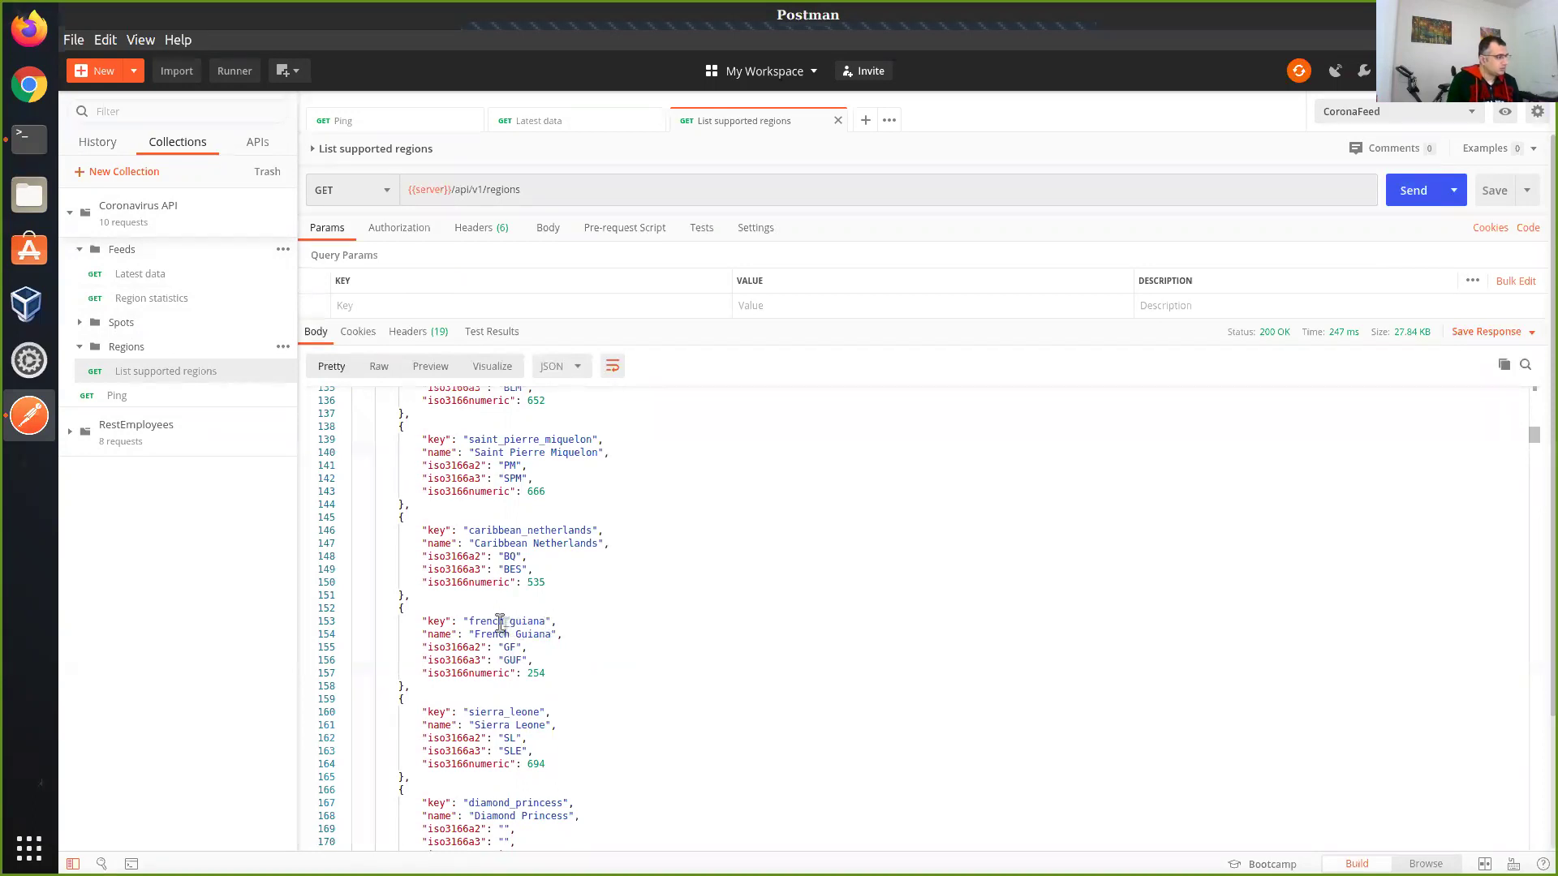
- Set the region parameter of the Region statistics request to canada, send it, and examine the returned summary and change data
click(152, 298)
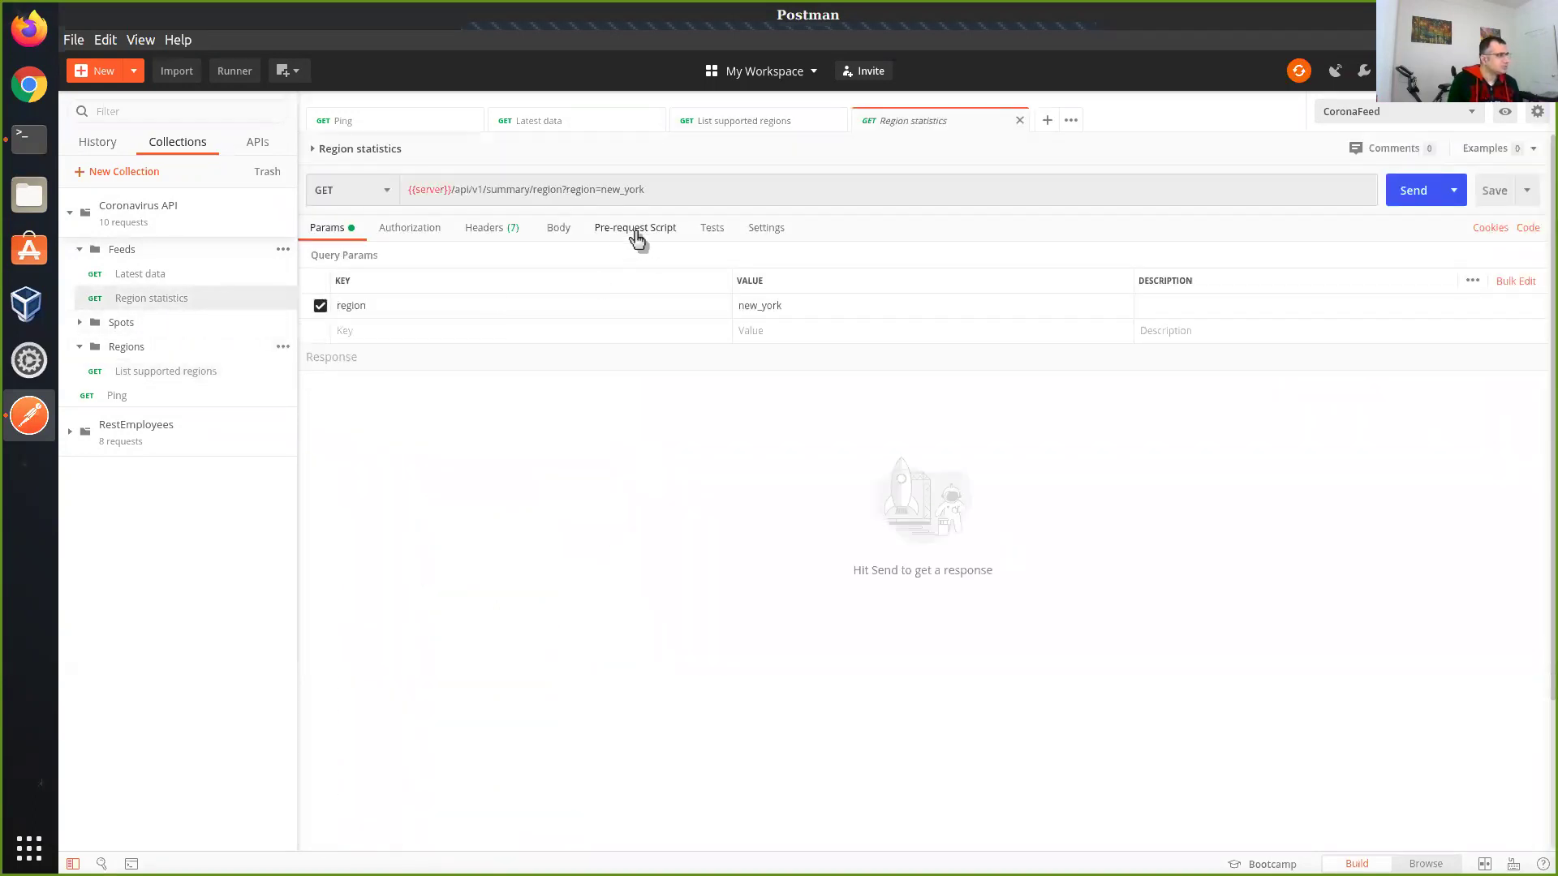
double_click(792, 305)
text(canada)
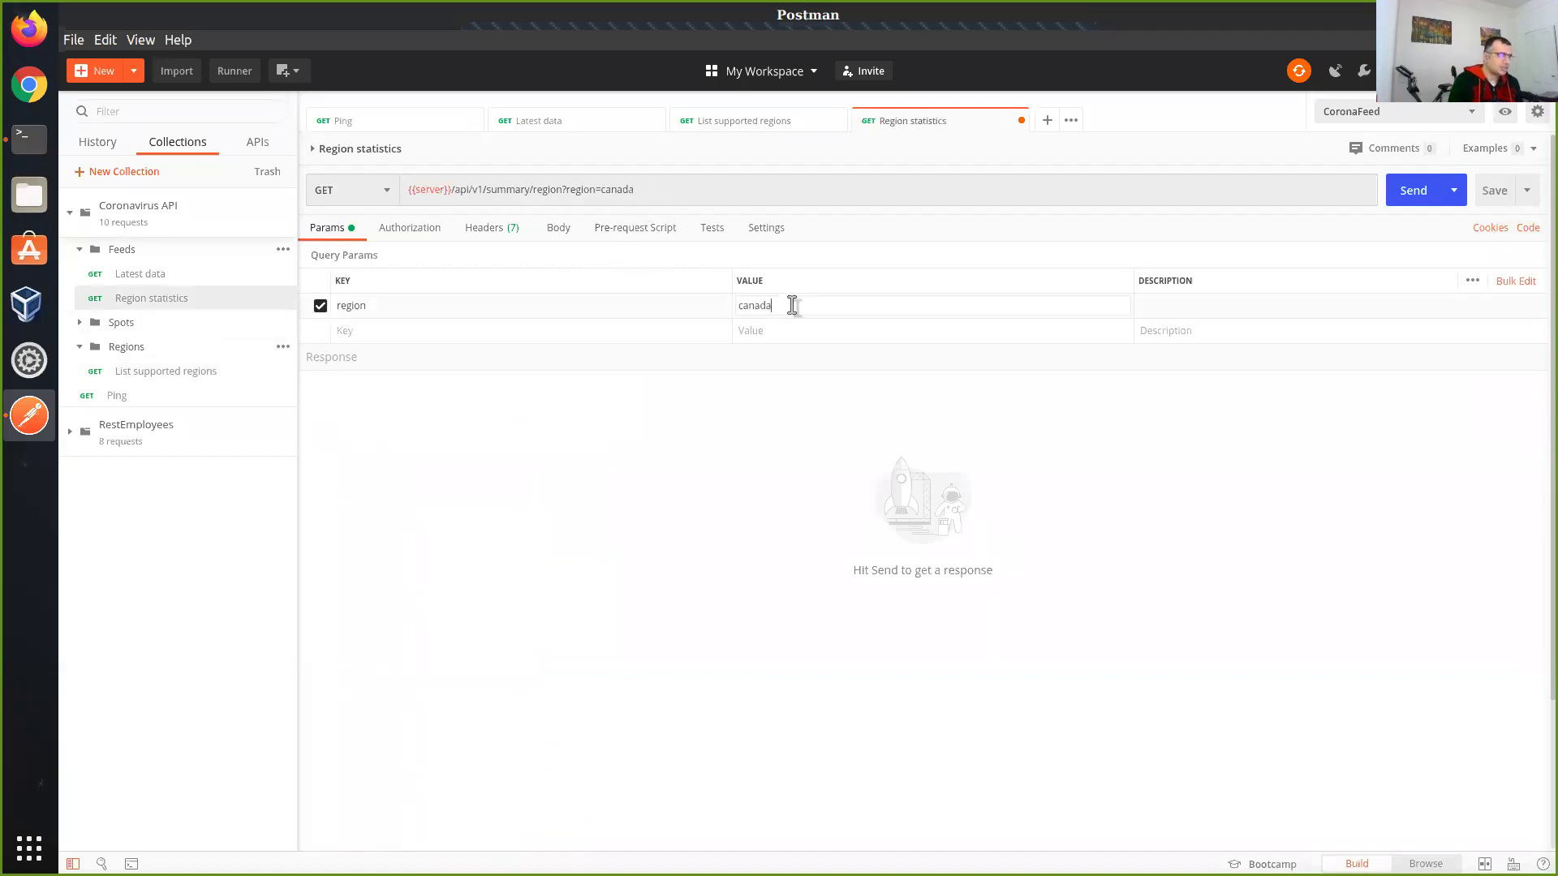
click(1411, 193)
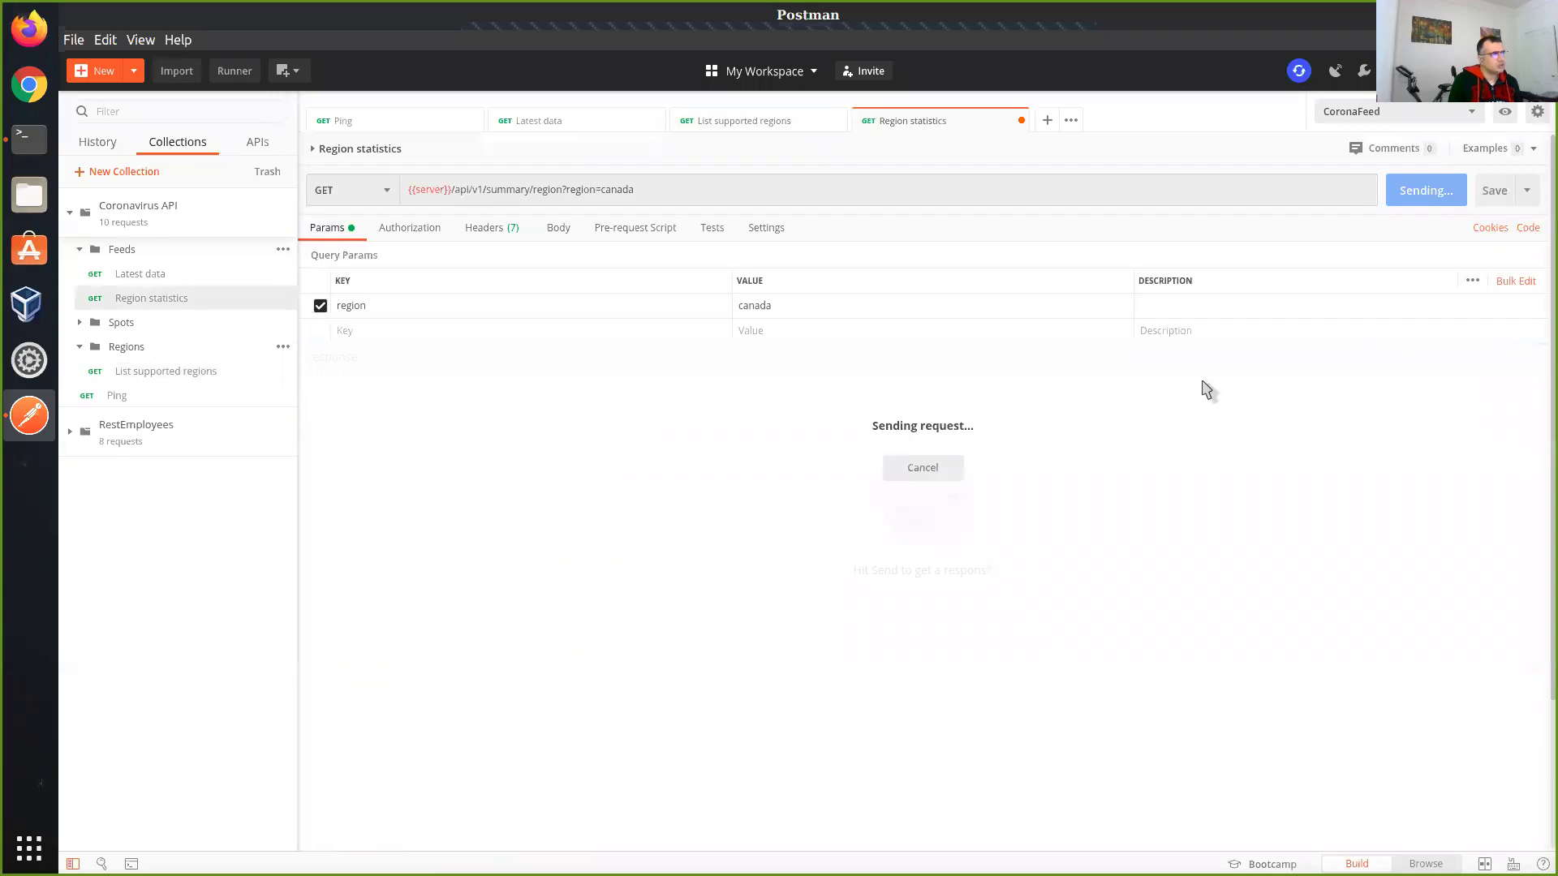
drag(361, 742, 349, 429)
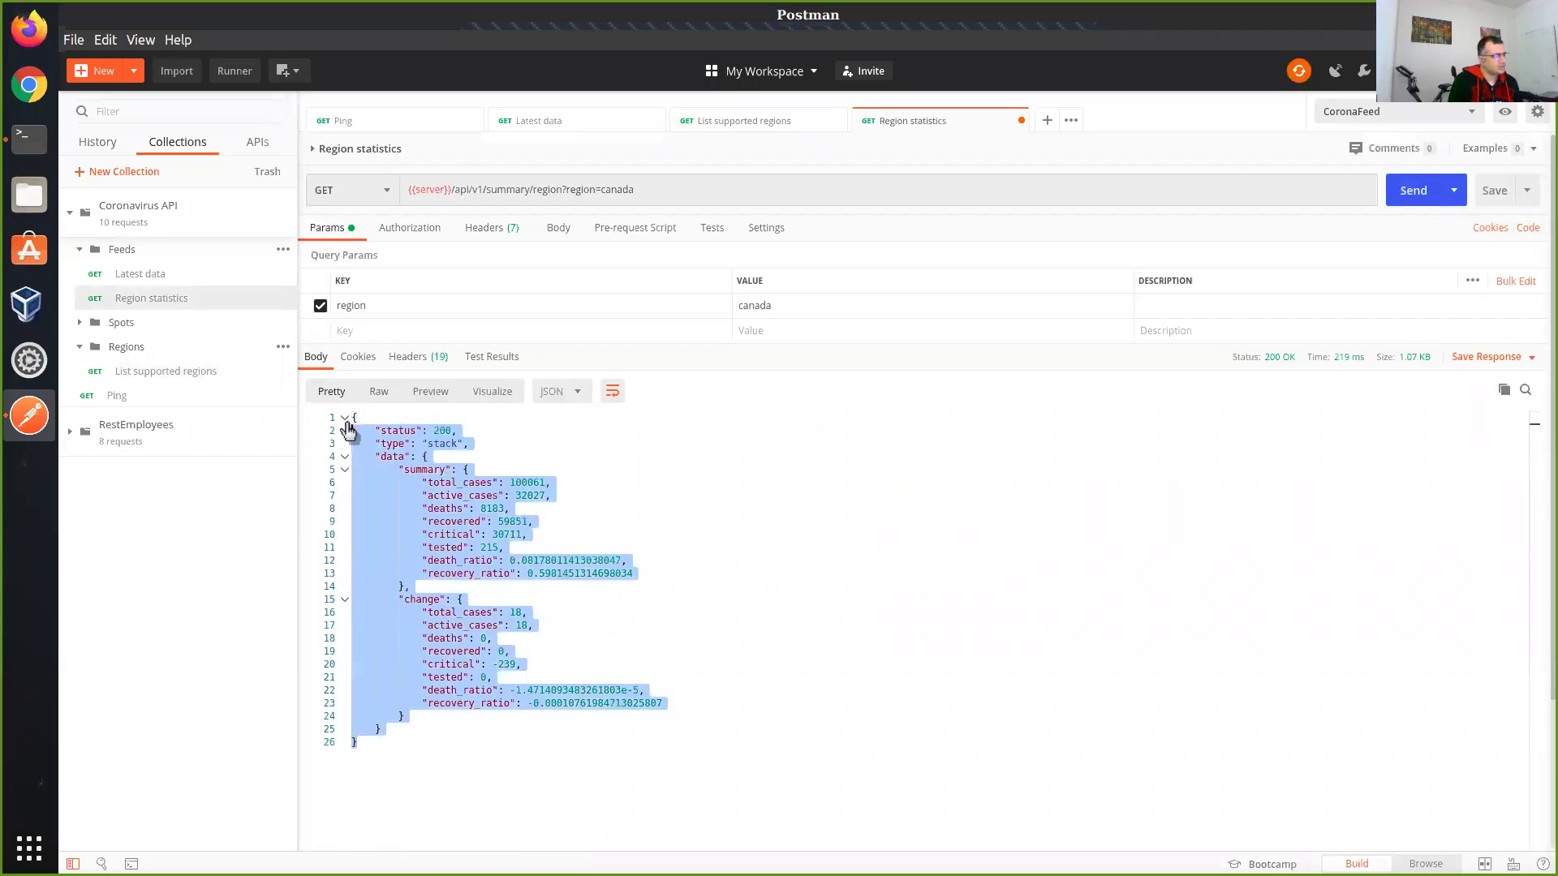
click(707, 471)
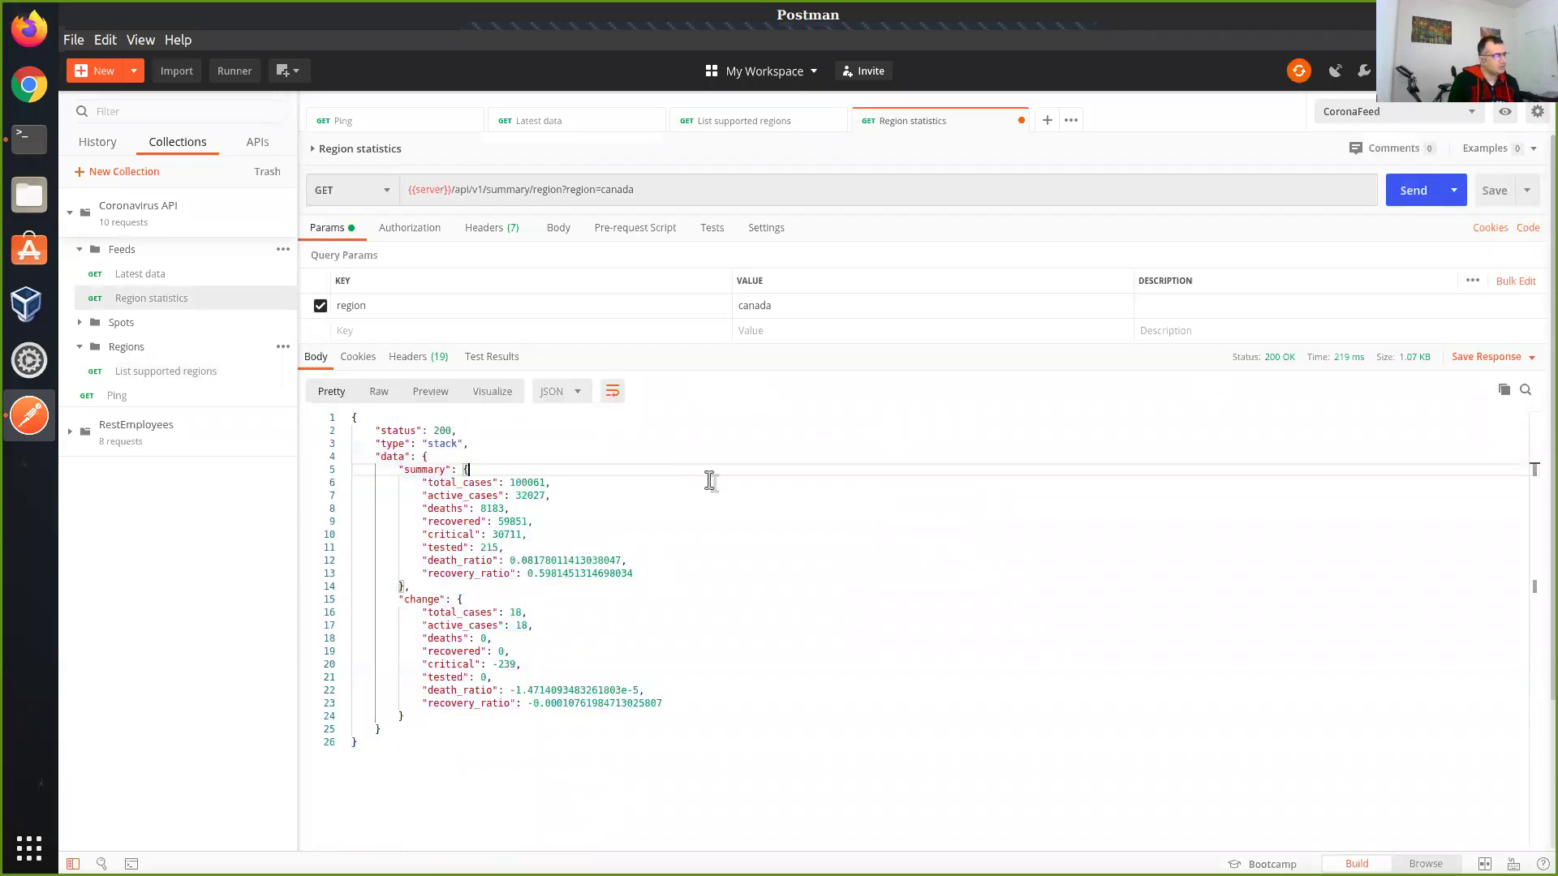
- Change the region parameter of Region statistics to iran and send the request again
double_click(795, 305)
text(iran)
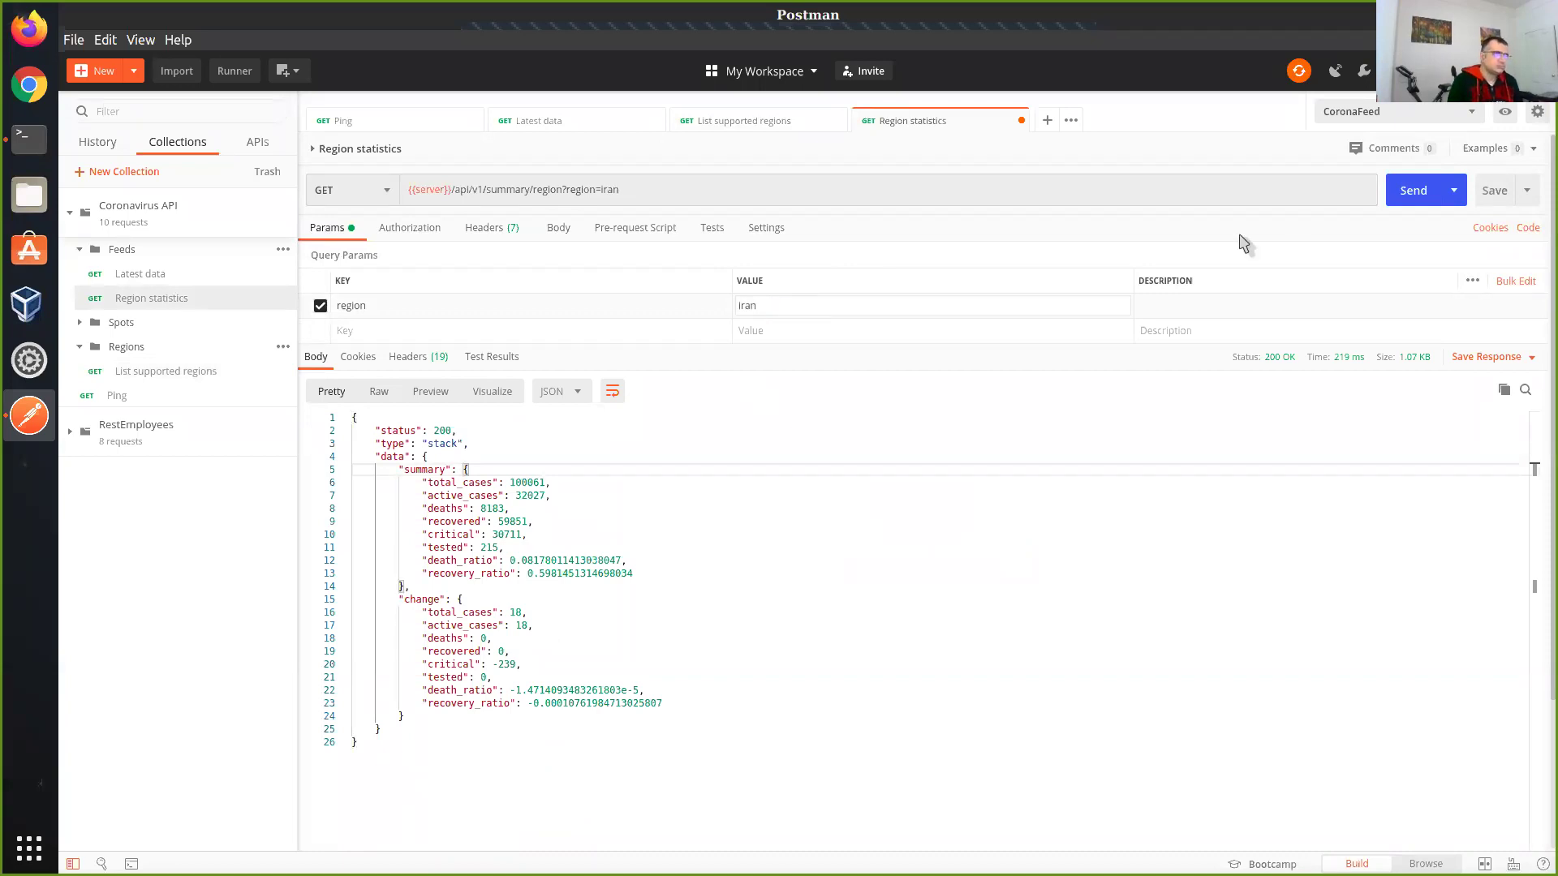
click(1411, 191)
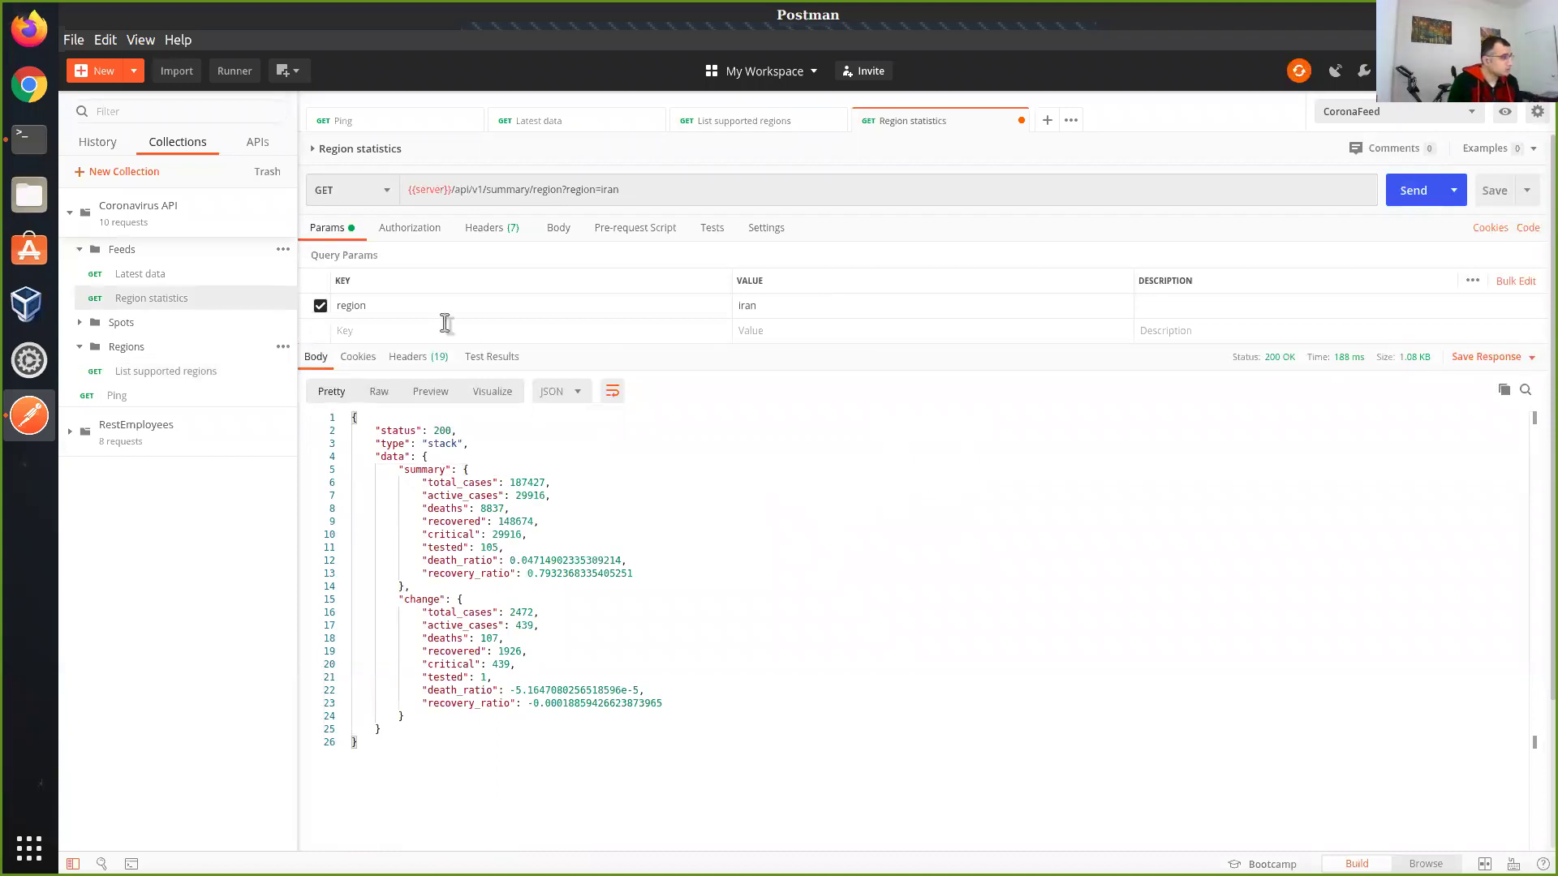
- Expand the Spots folder and send its Day request for china and its Week request for russia
click(78, 322)
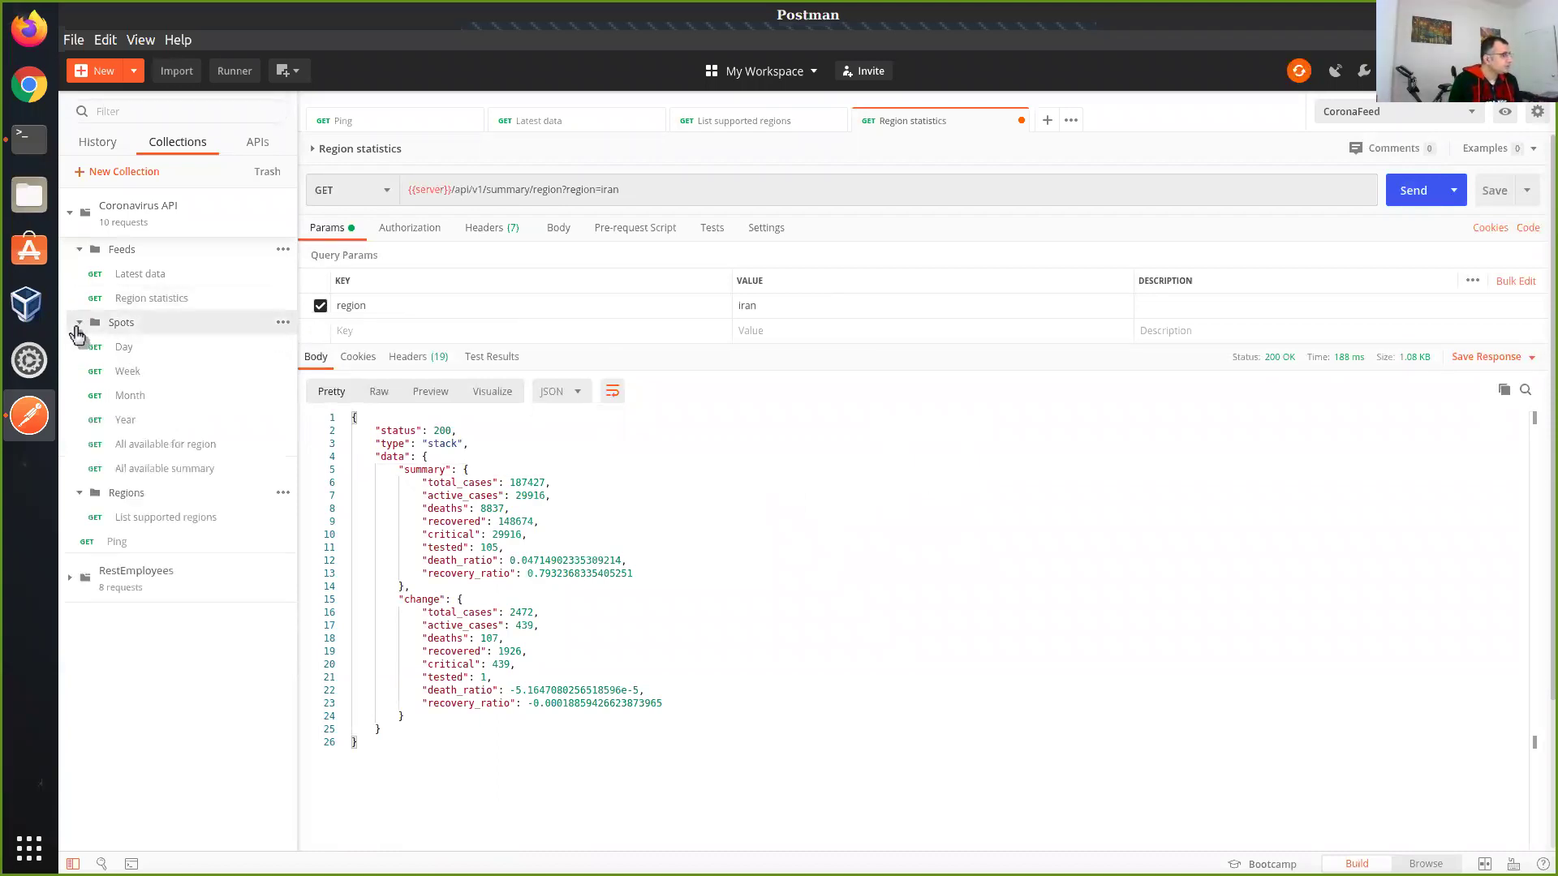
click(166, 351)
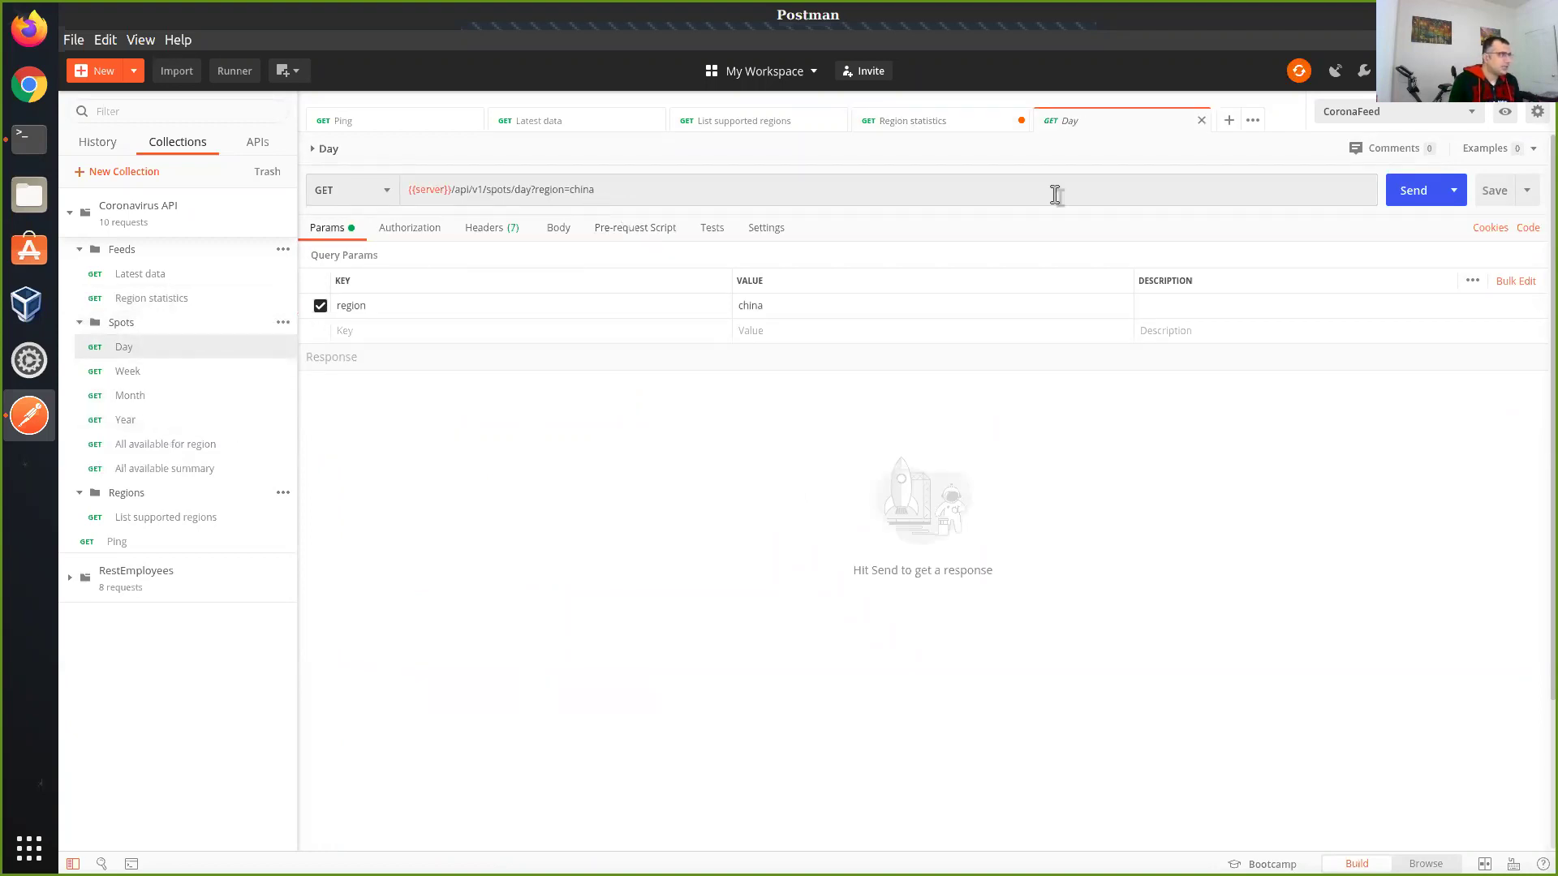
click(1416, 191)
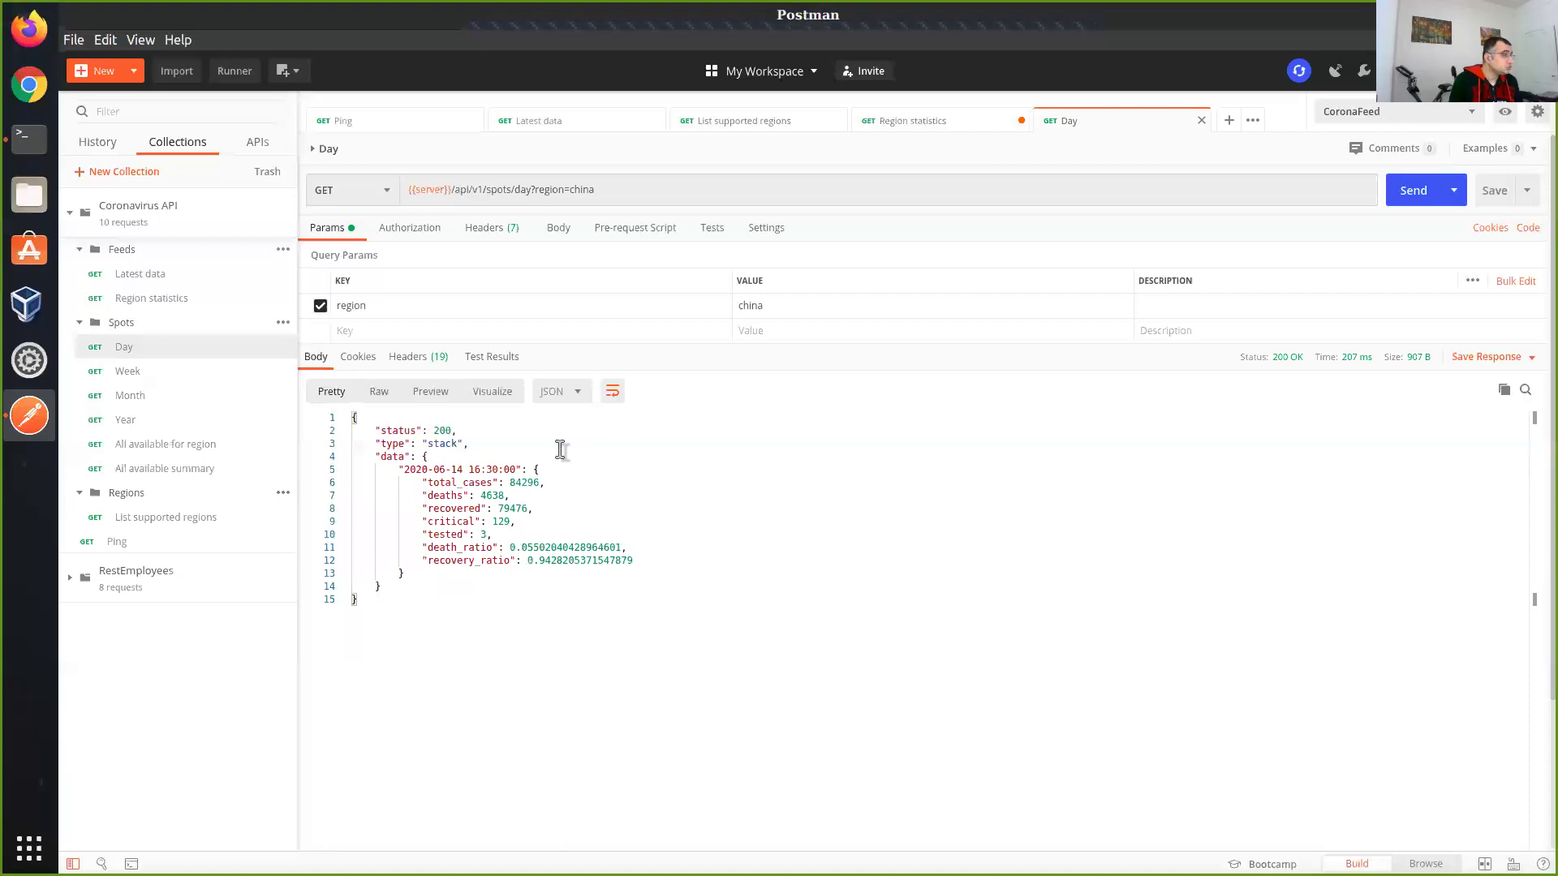
click(193, 374)
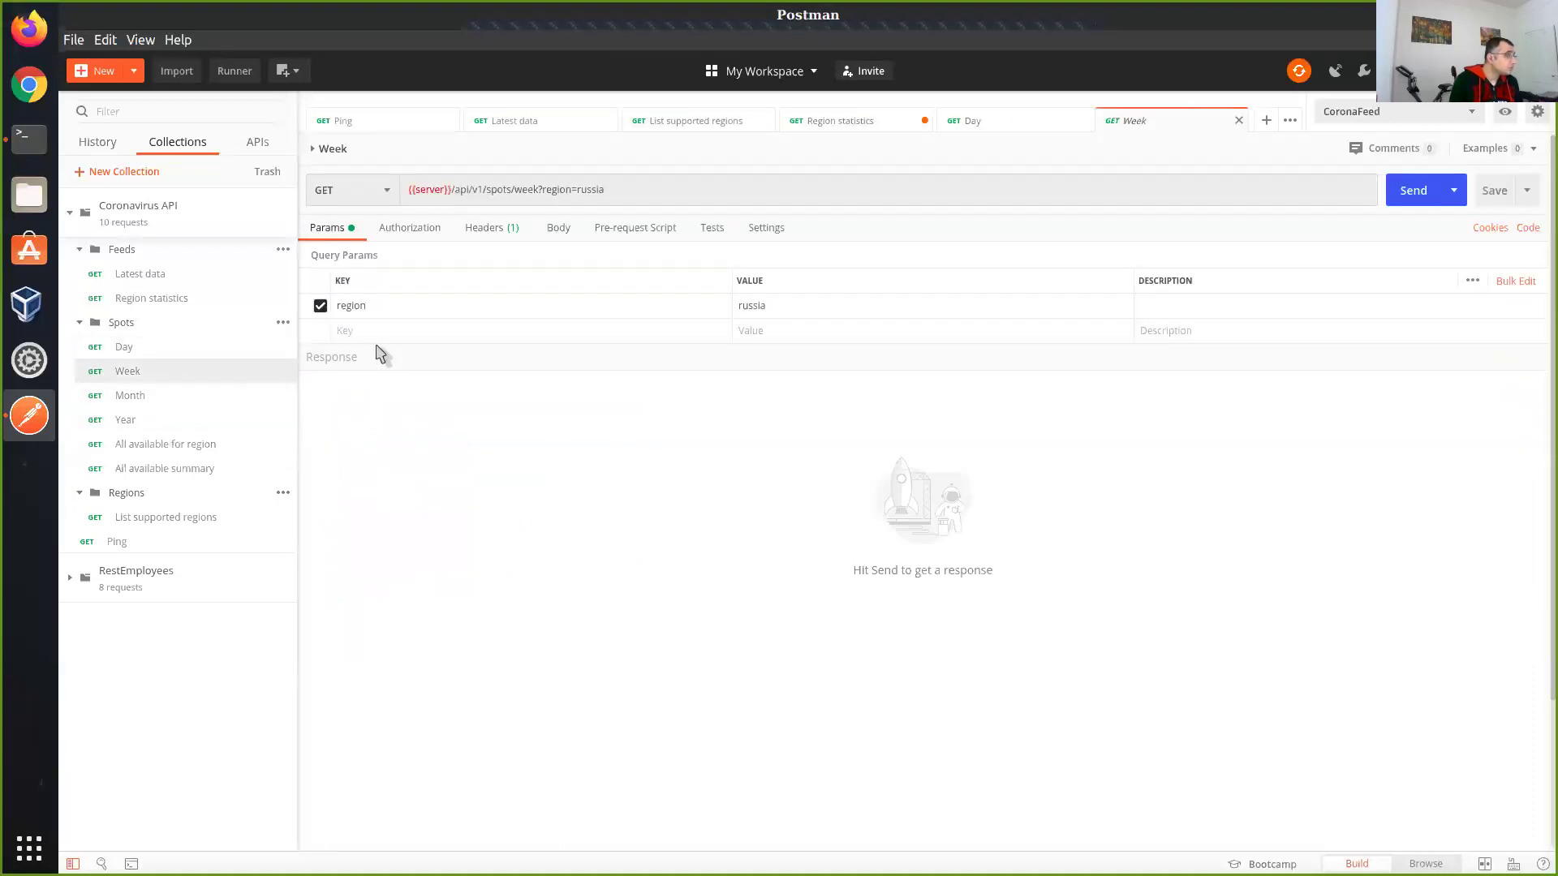
click(1416, 190)
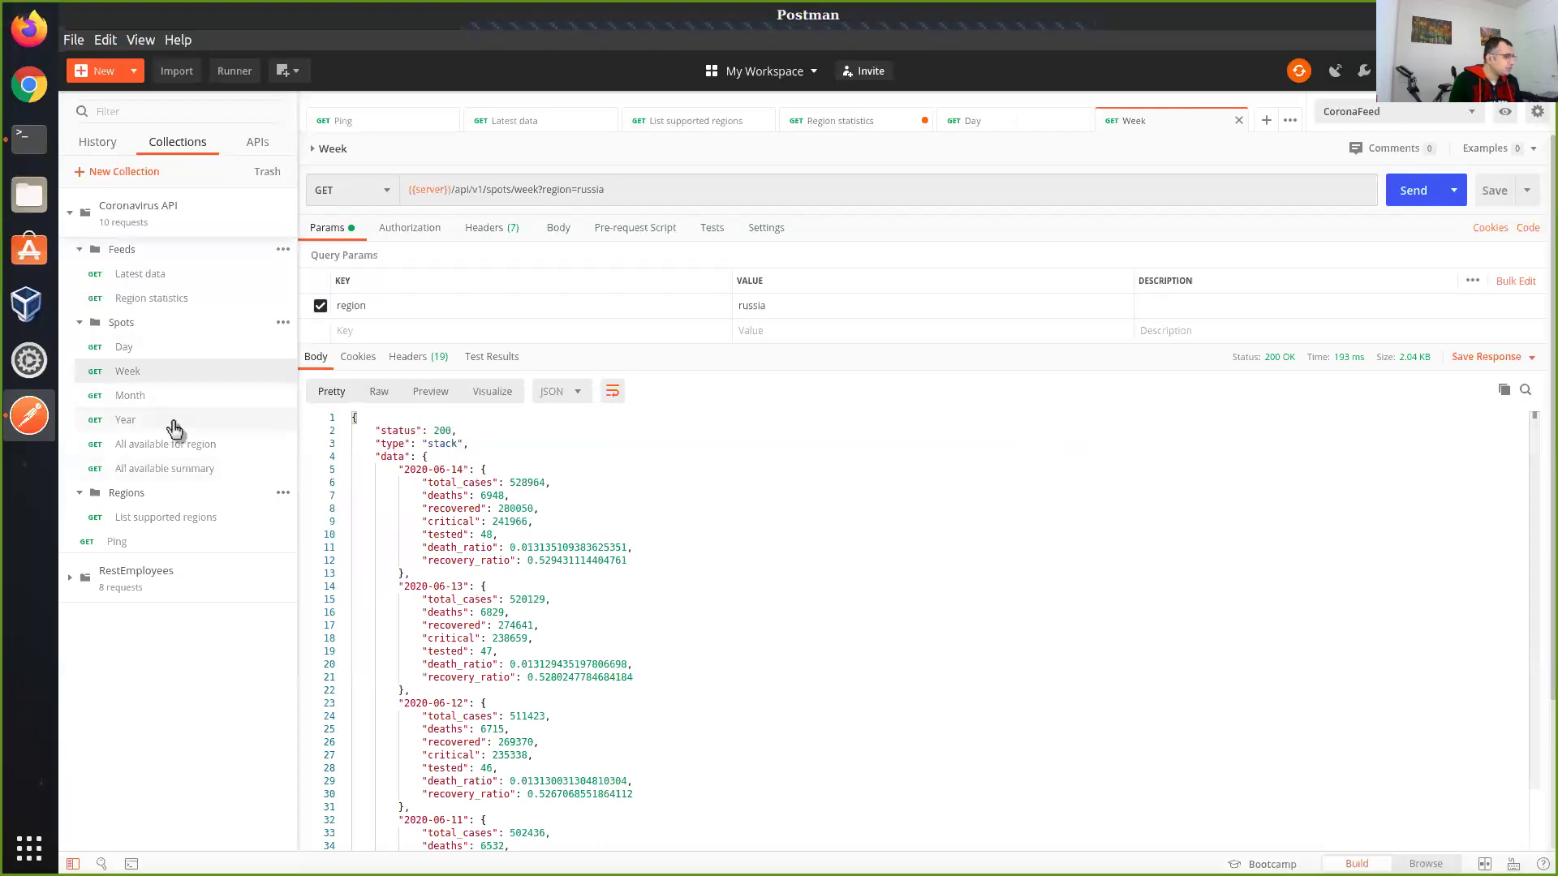
- Send the Month request for region us from the Spots folder and look through the daily entries in the response
click(205, 399)
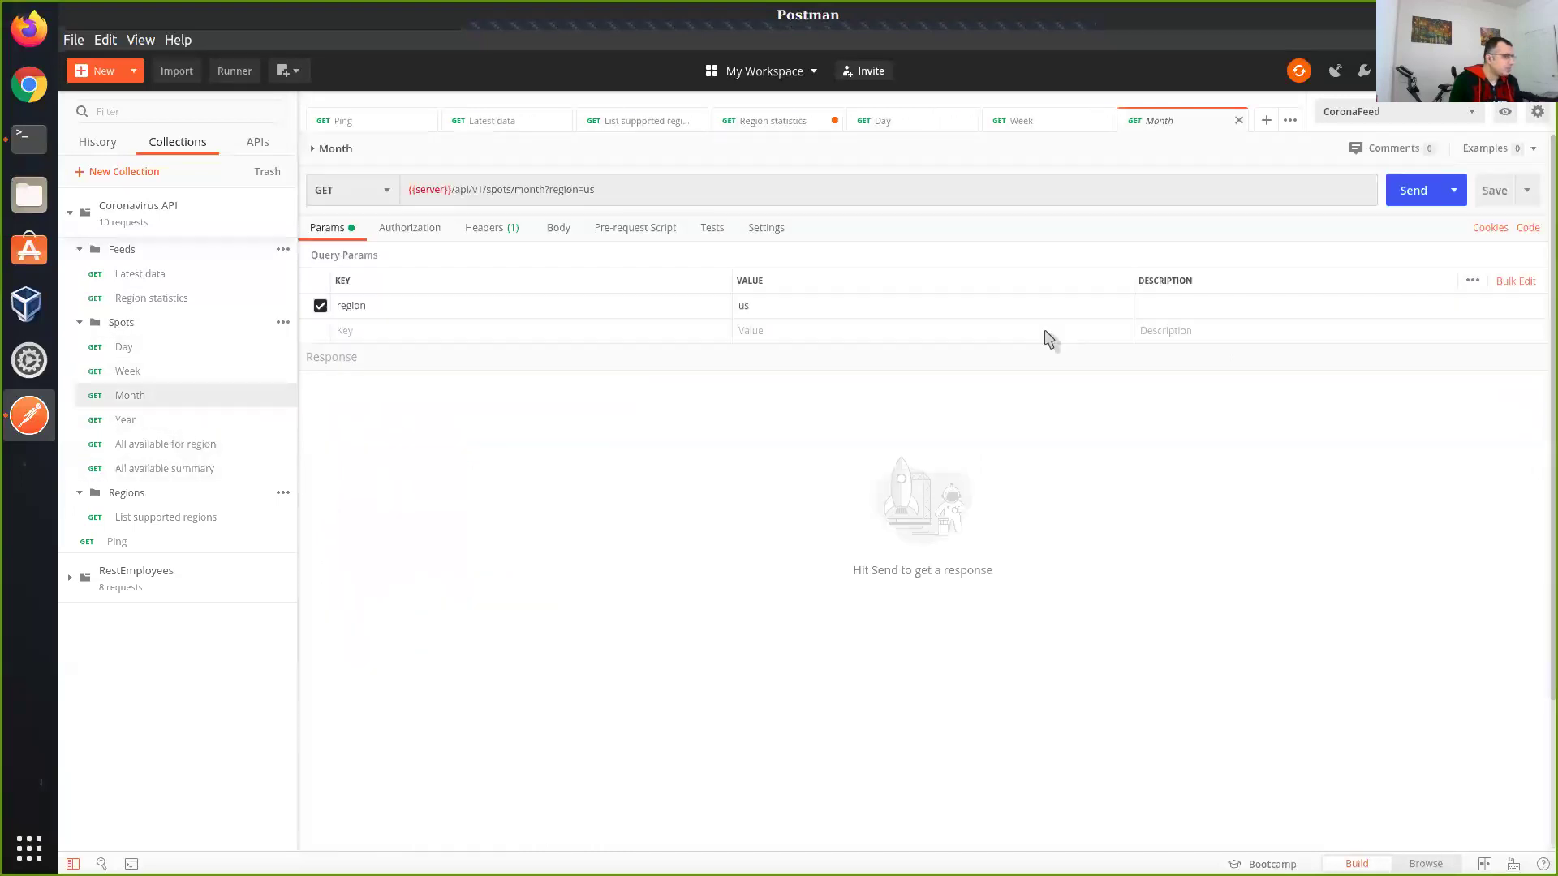
click(1403, 191)
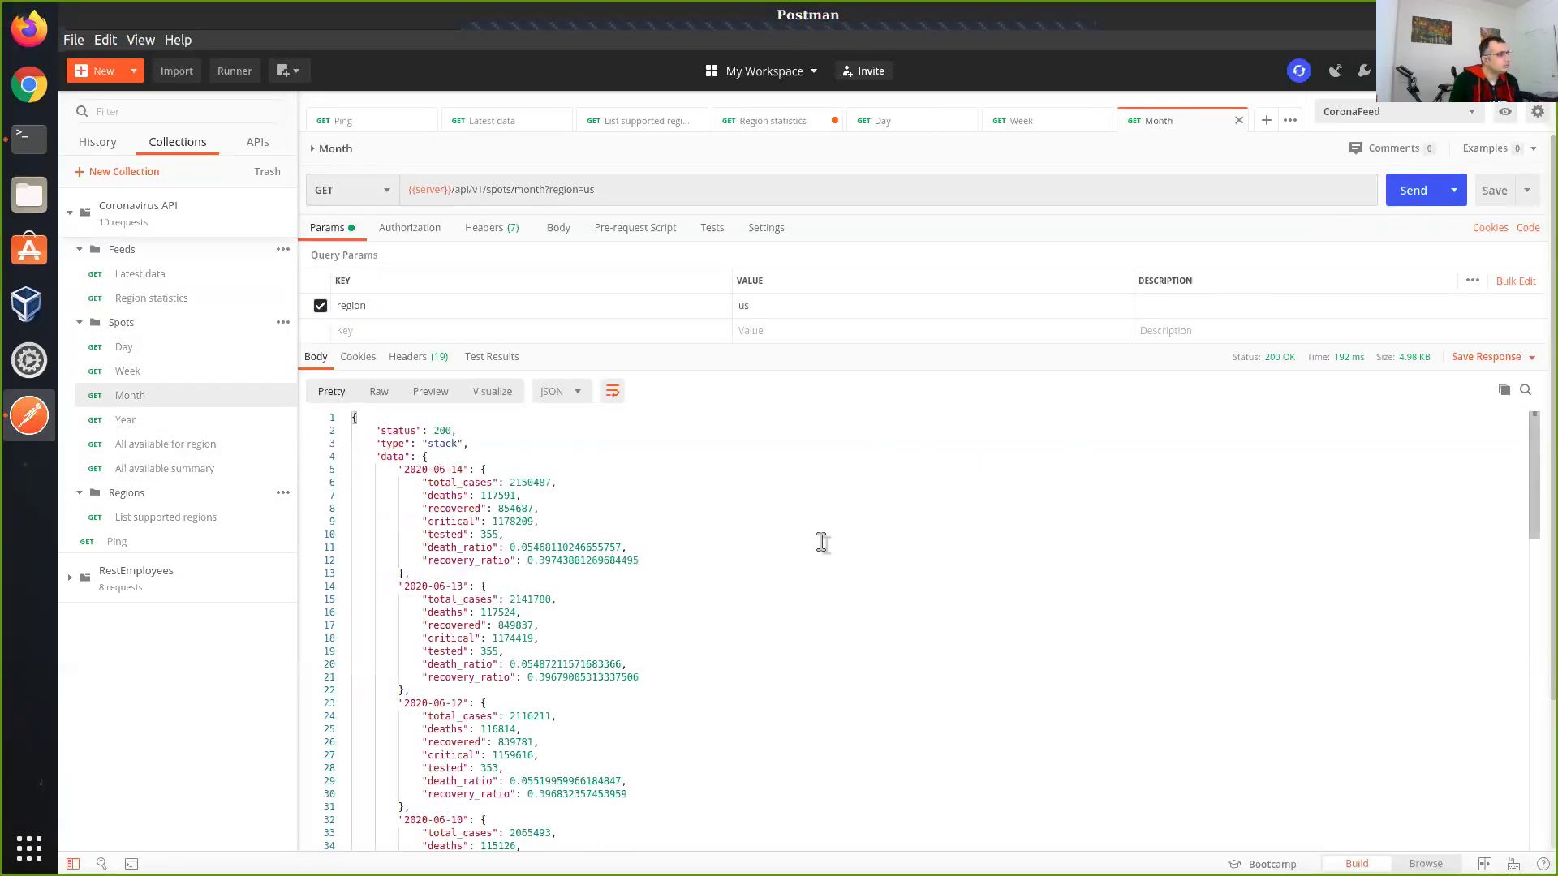
scroll(698, 560, down, 10)
scroll(714, 581, up, 10)
scroll(686, 540, up, 1)
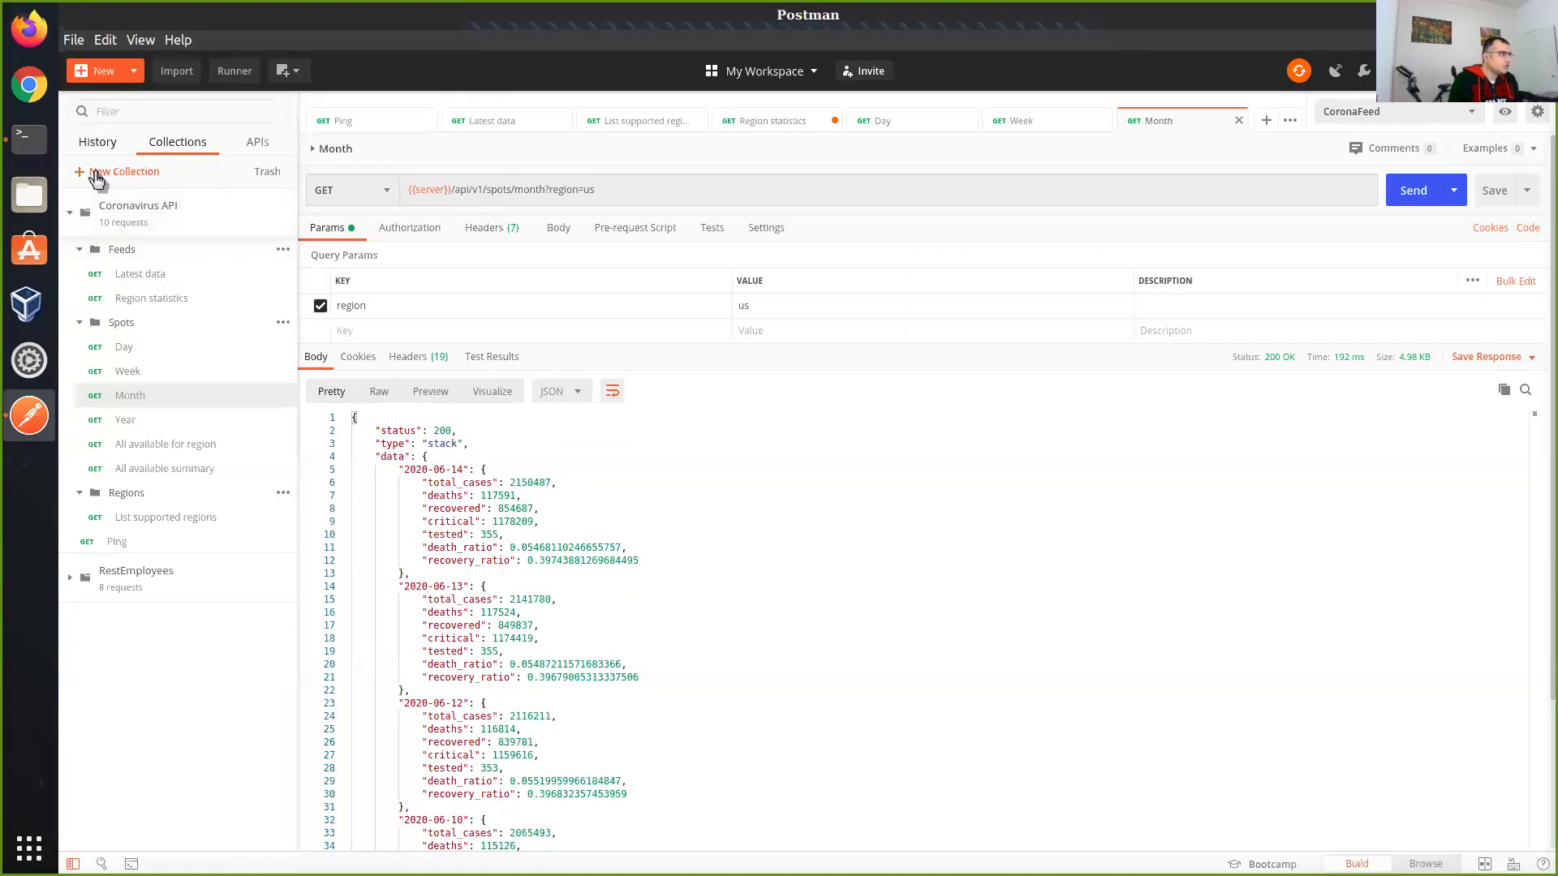
- Collapse the Coronavirus API collection and expand RestEmployees together with its Users and CreateUser folders
click(71, 212)
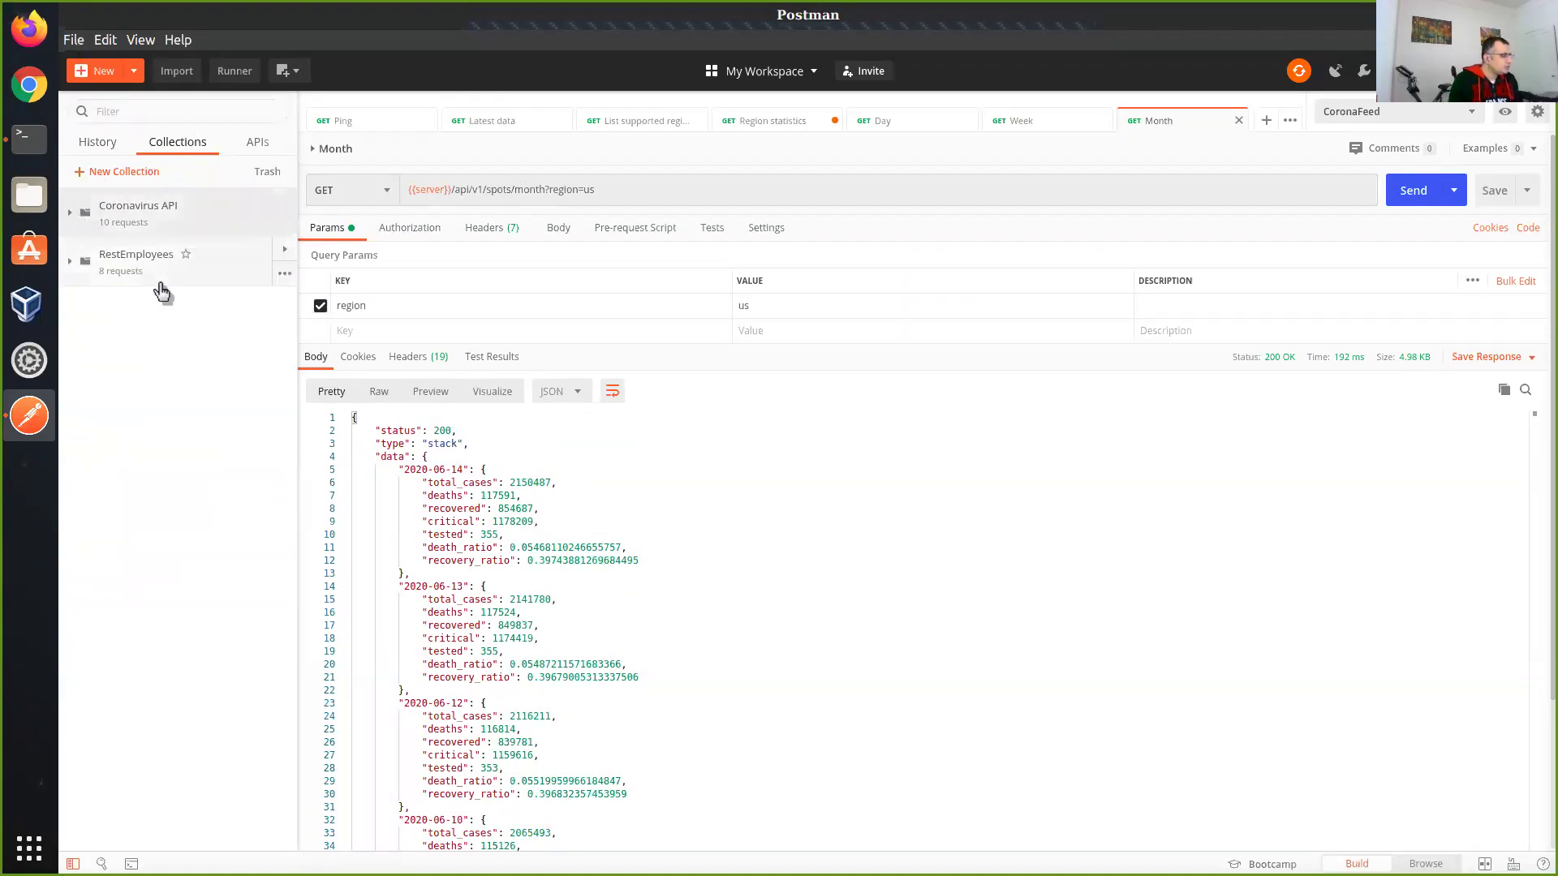
click(70, 261)
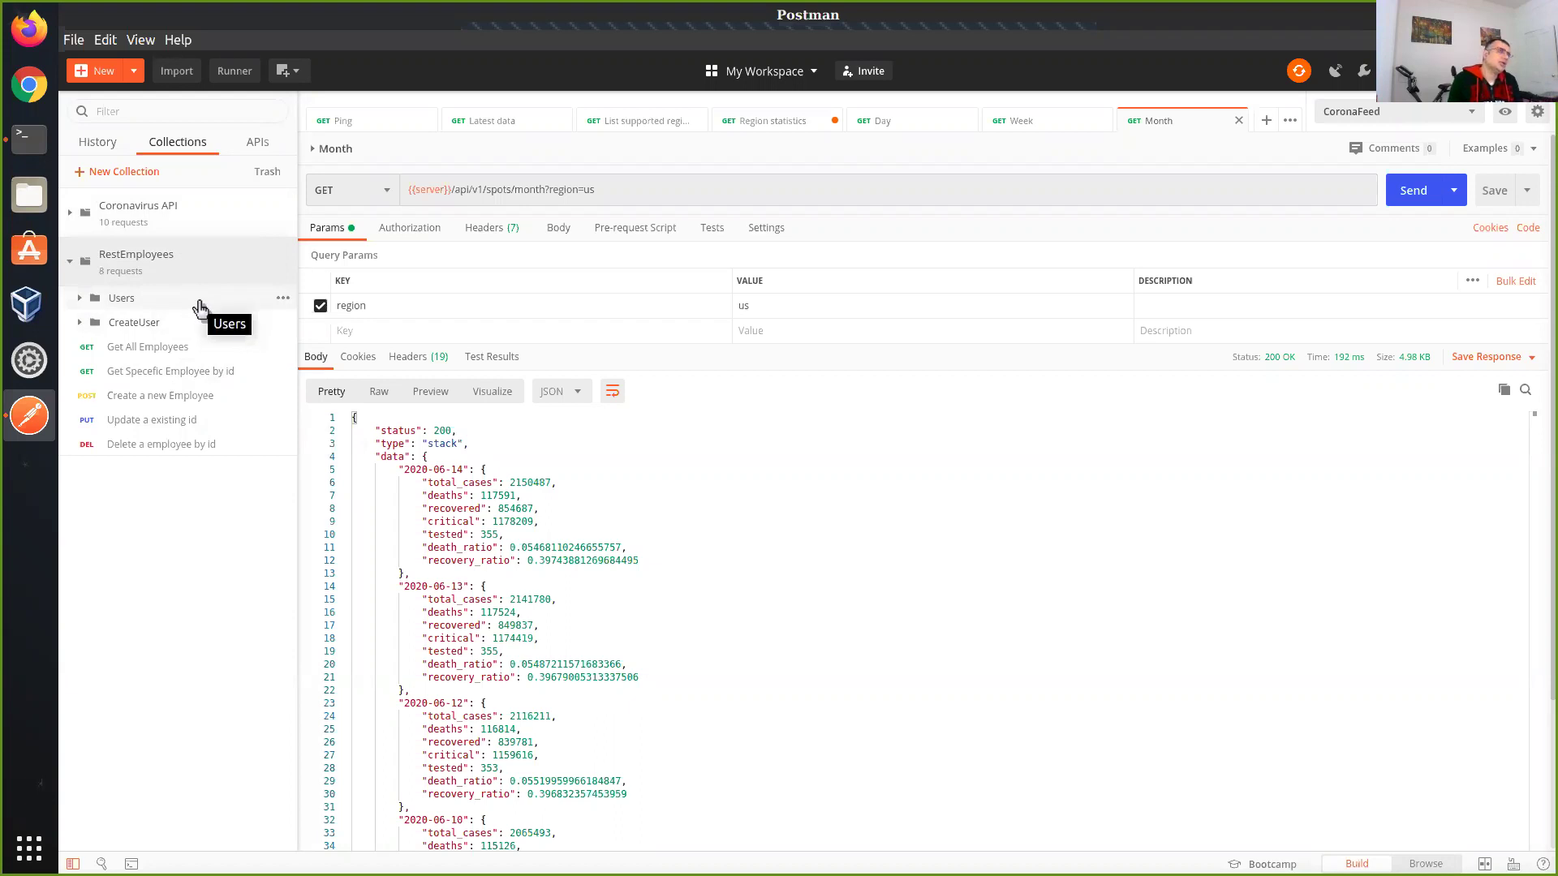
click(80, 299)
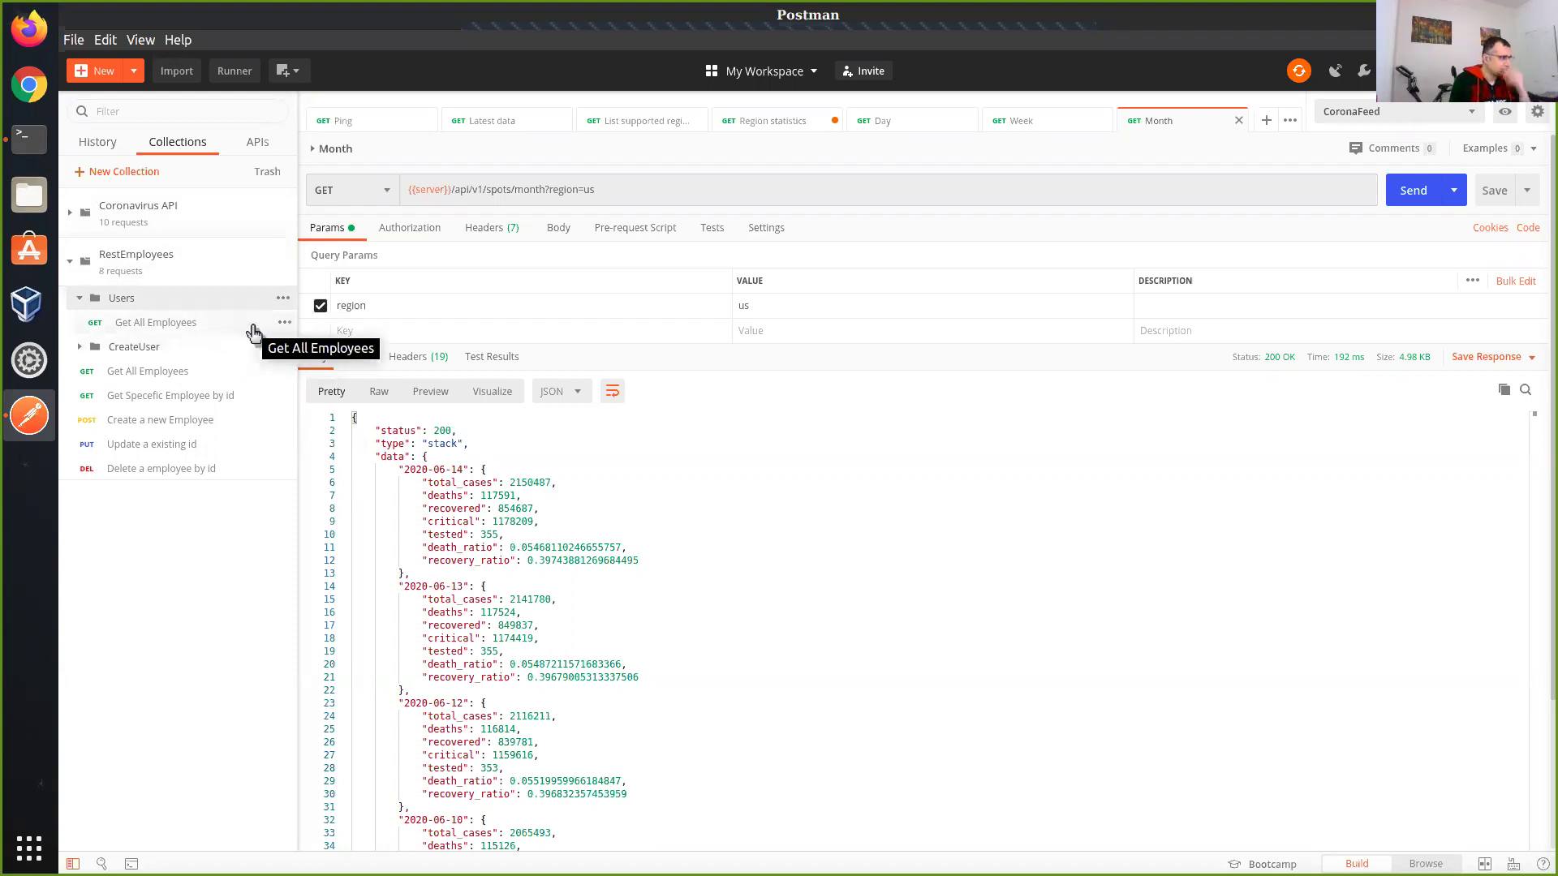
click(80, 348)
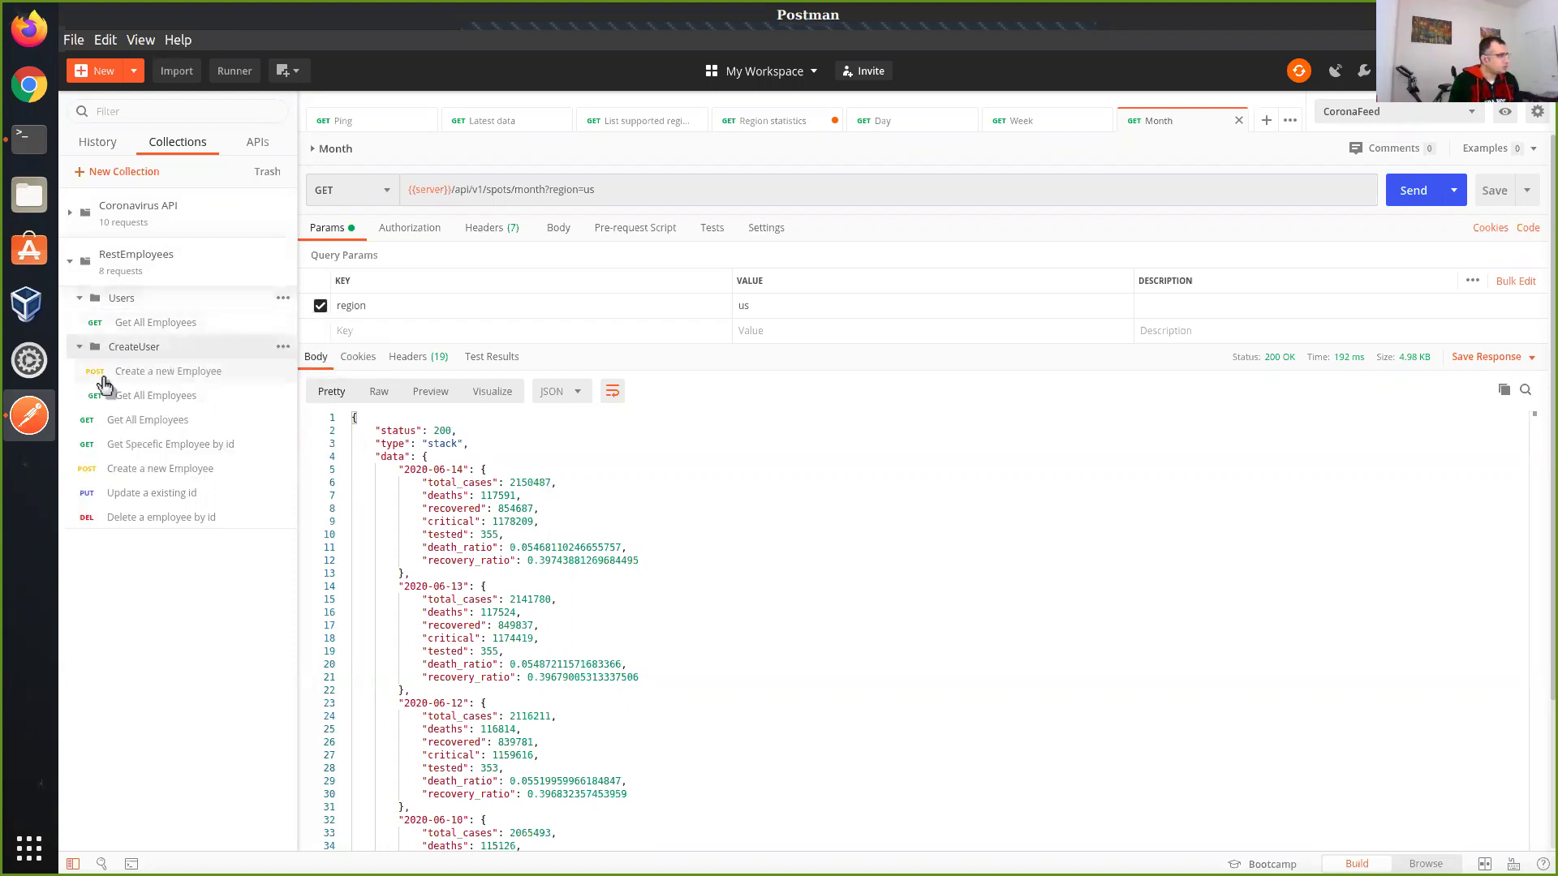
- Examine the Create a new Employee and Get All Employees requests in the CreateUser folder, checking Create a new Employee for test scripts
click(198, 373)
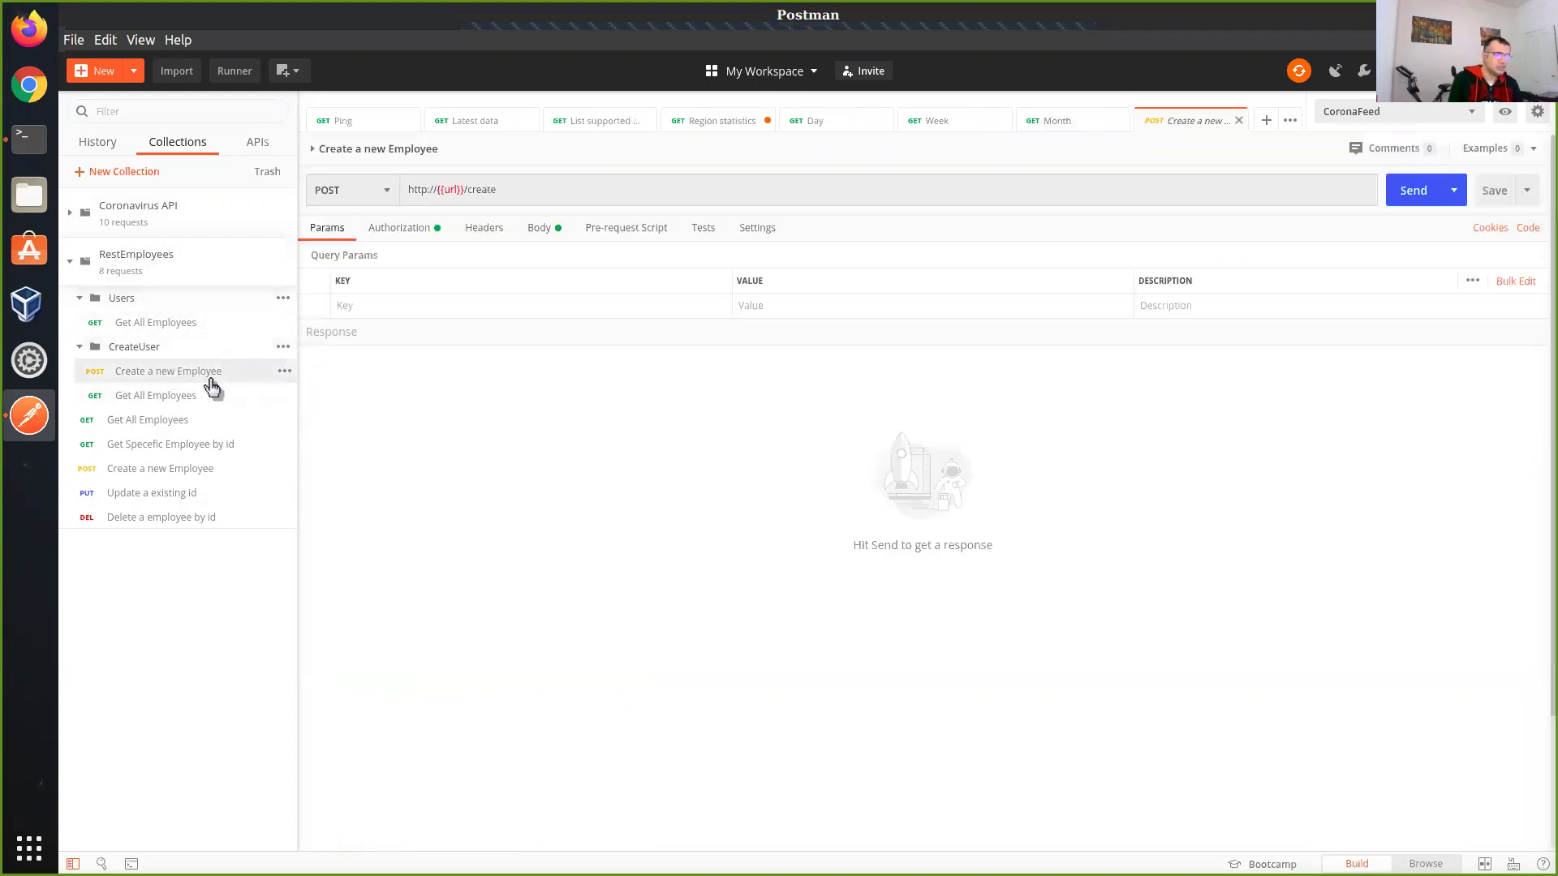
click(198, 398)
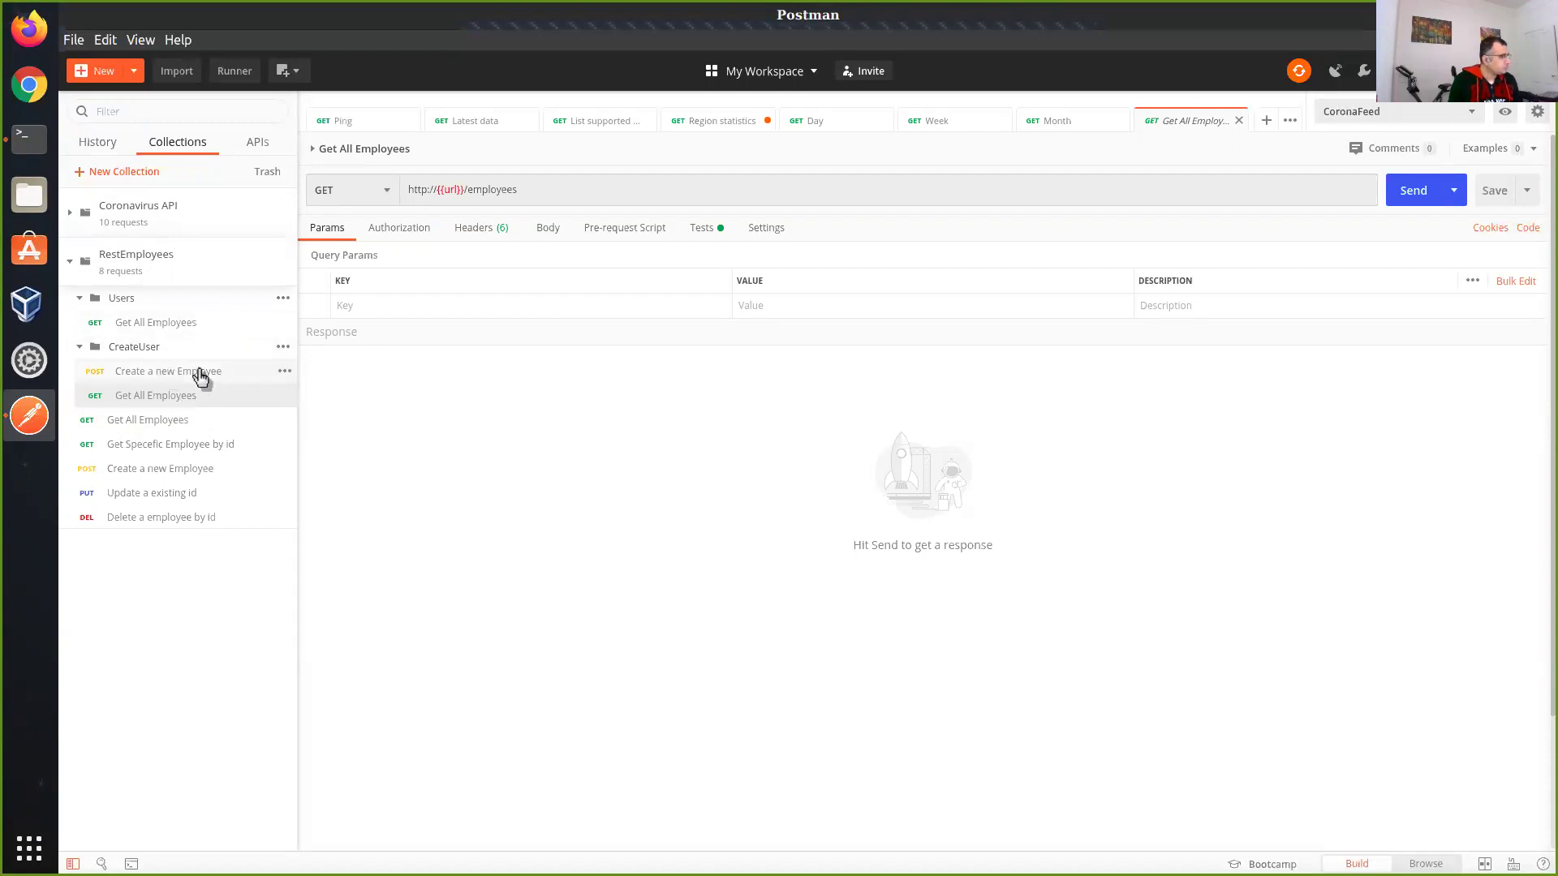
click(146, 374)
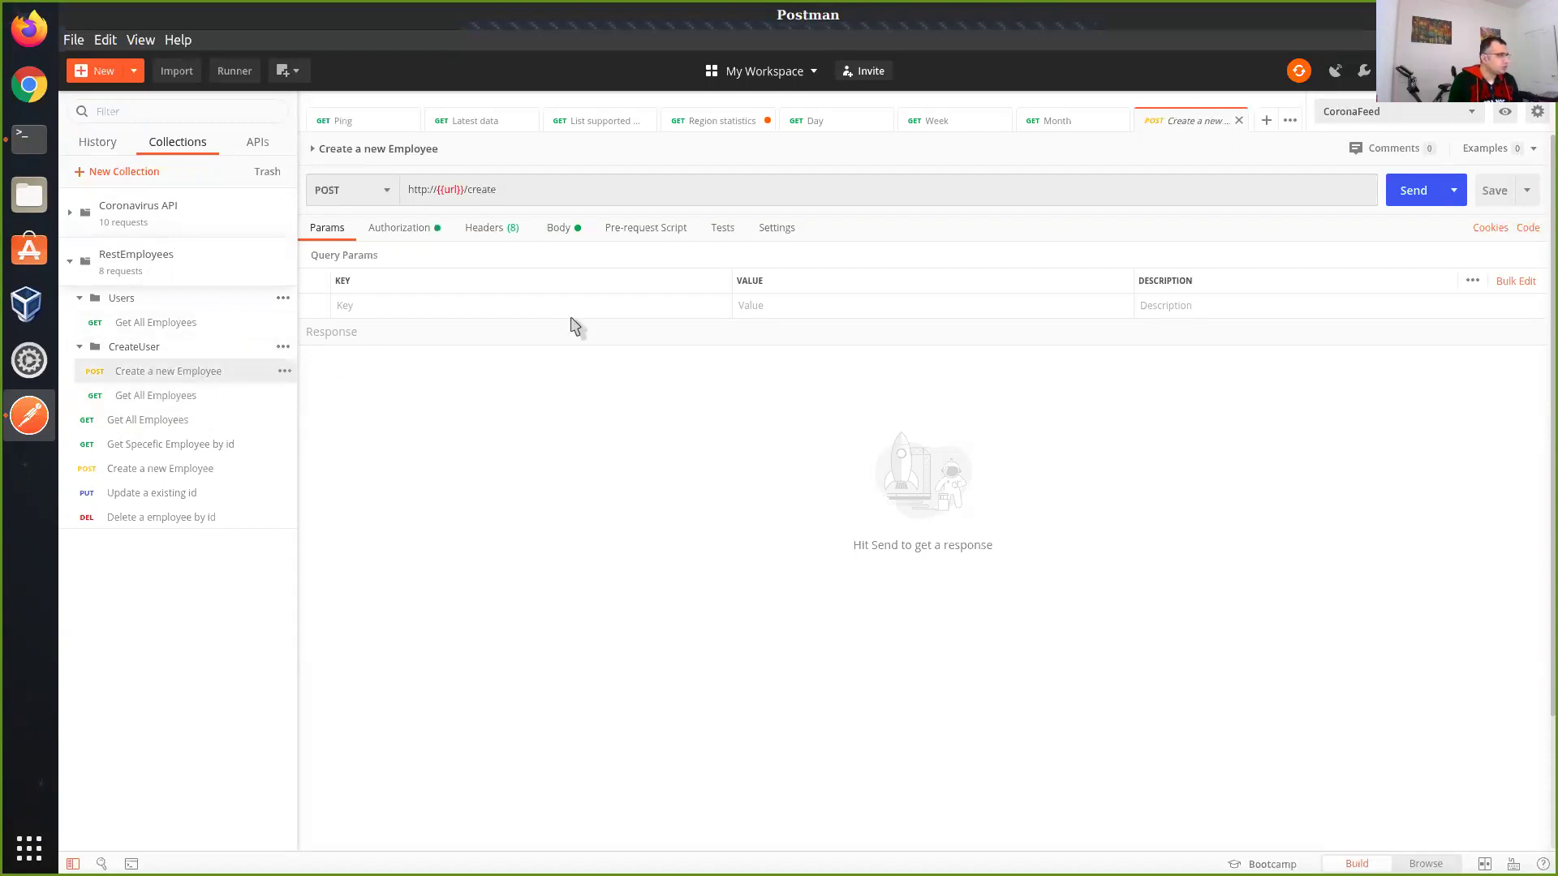
click(723, 238)
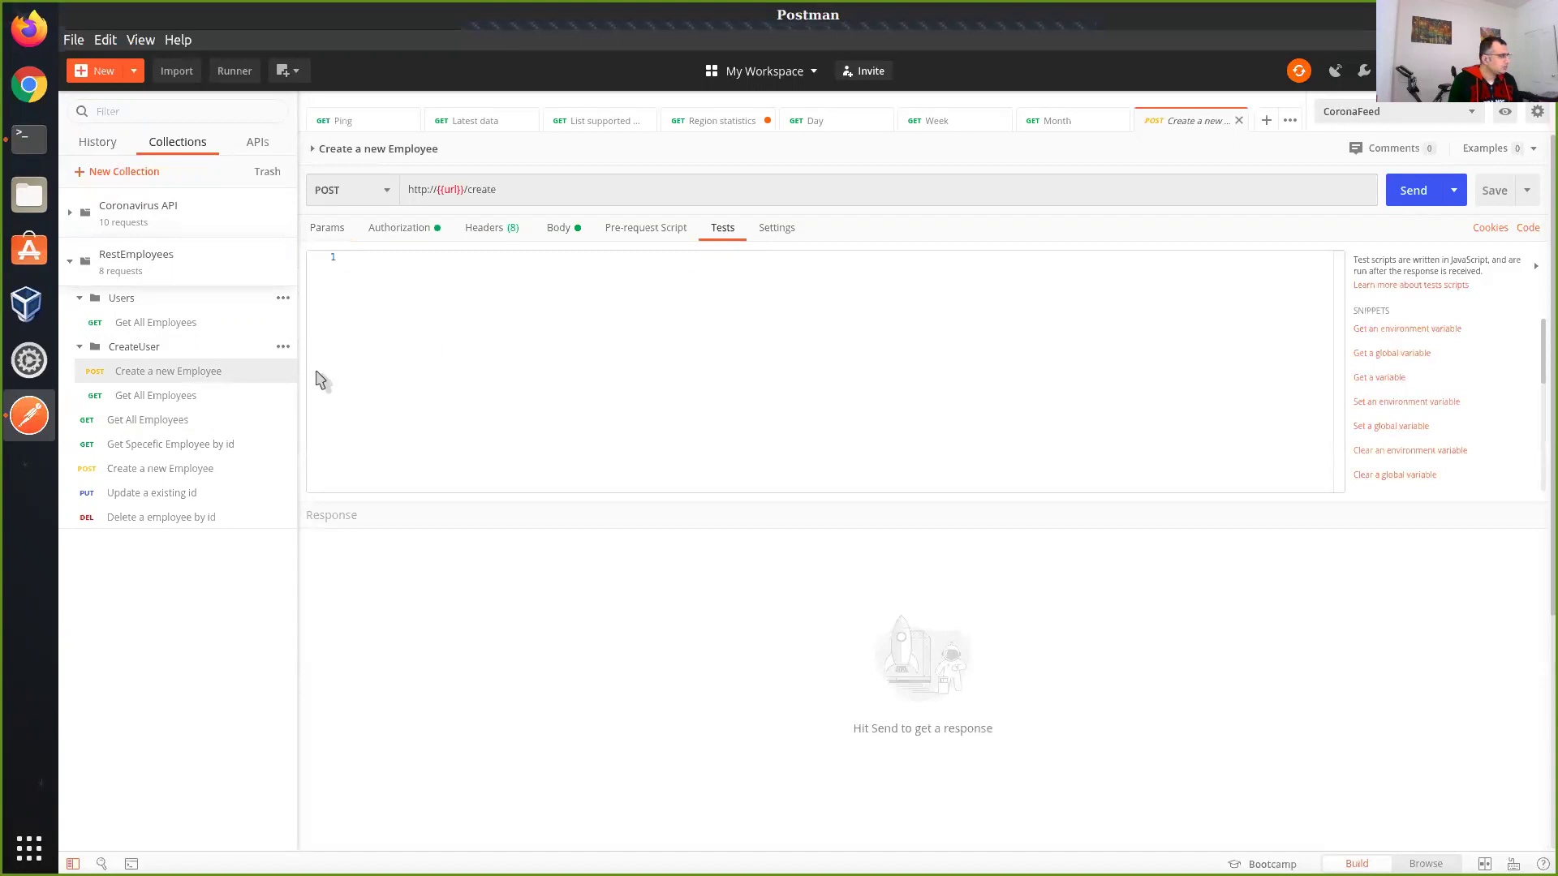
click(191, 399)
- Set the name in the raw body of CreateUser's Create a new Employee request to TestUser
click(130, 371)
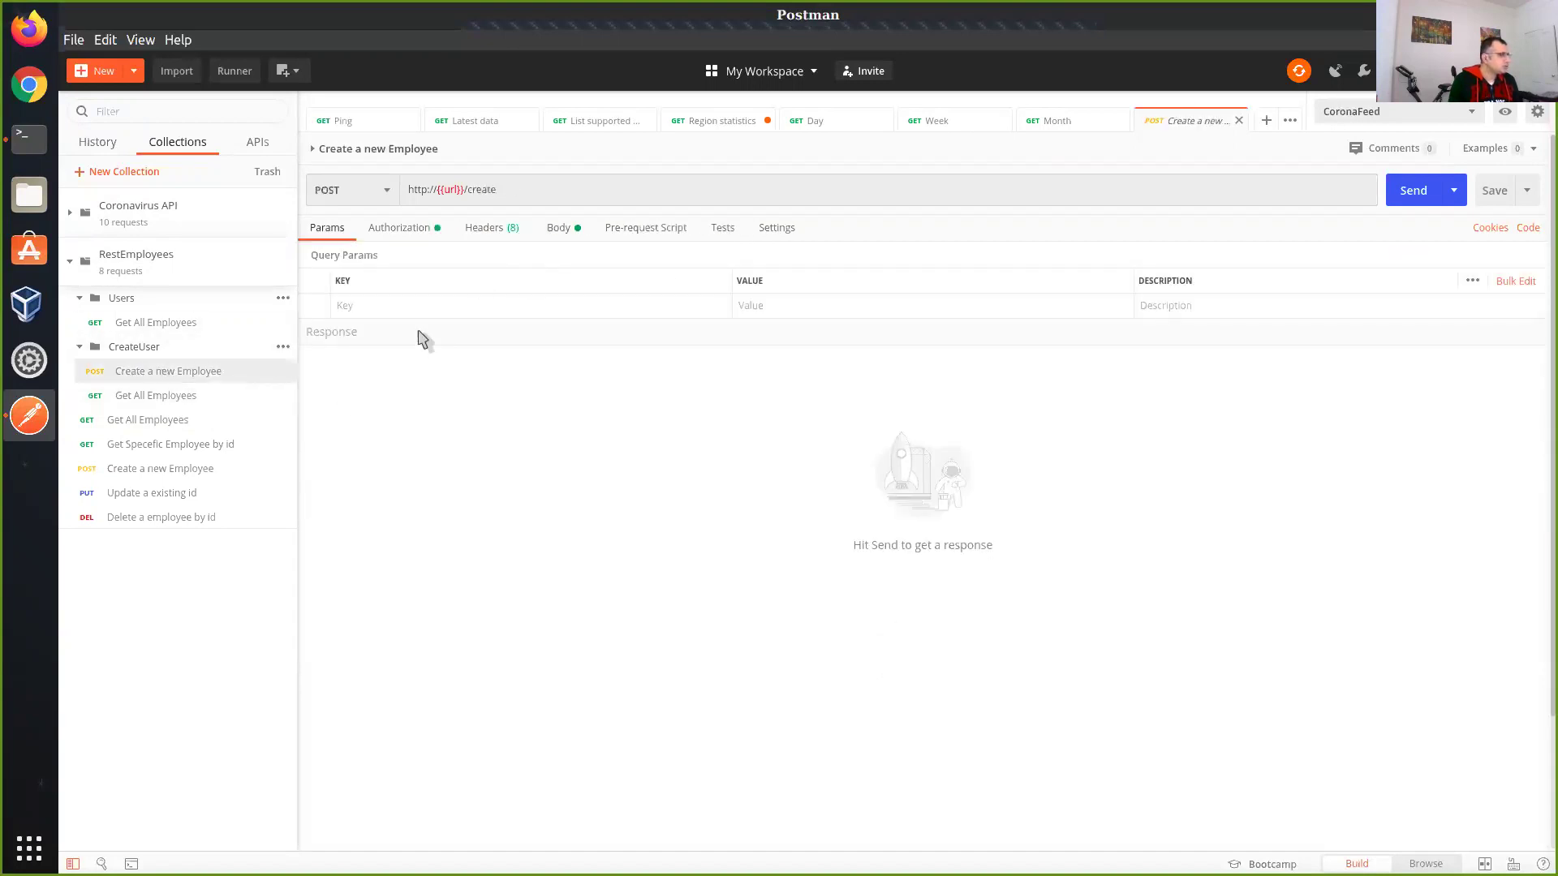
click(558, 232)
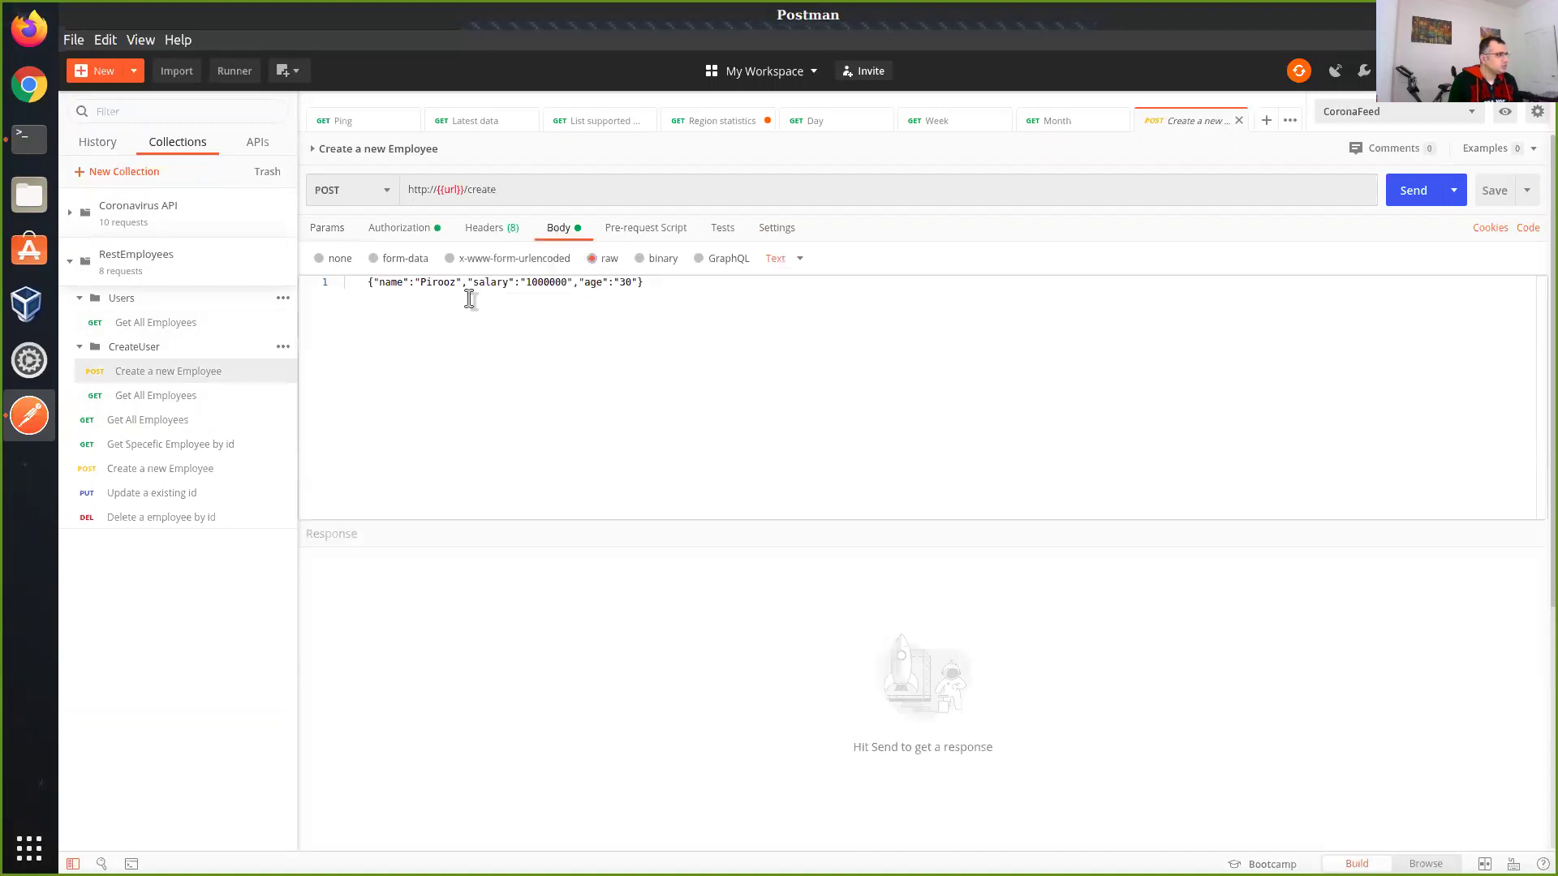
double_click(443, 291)
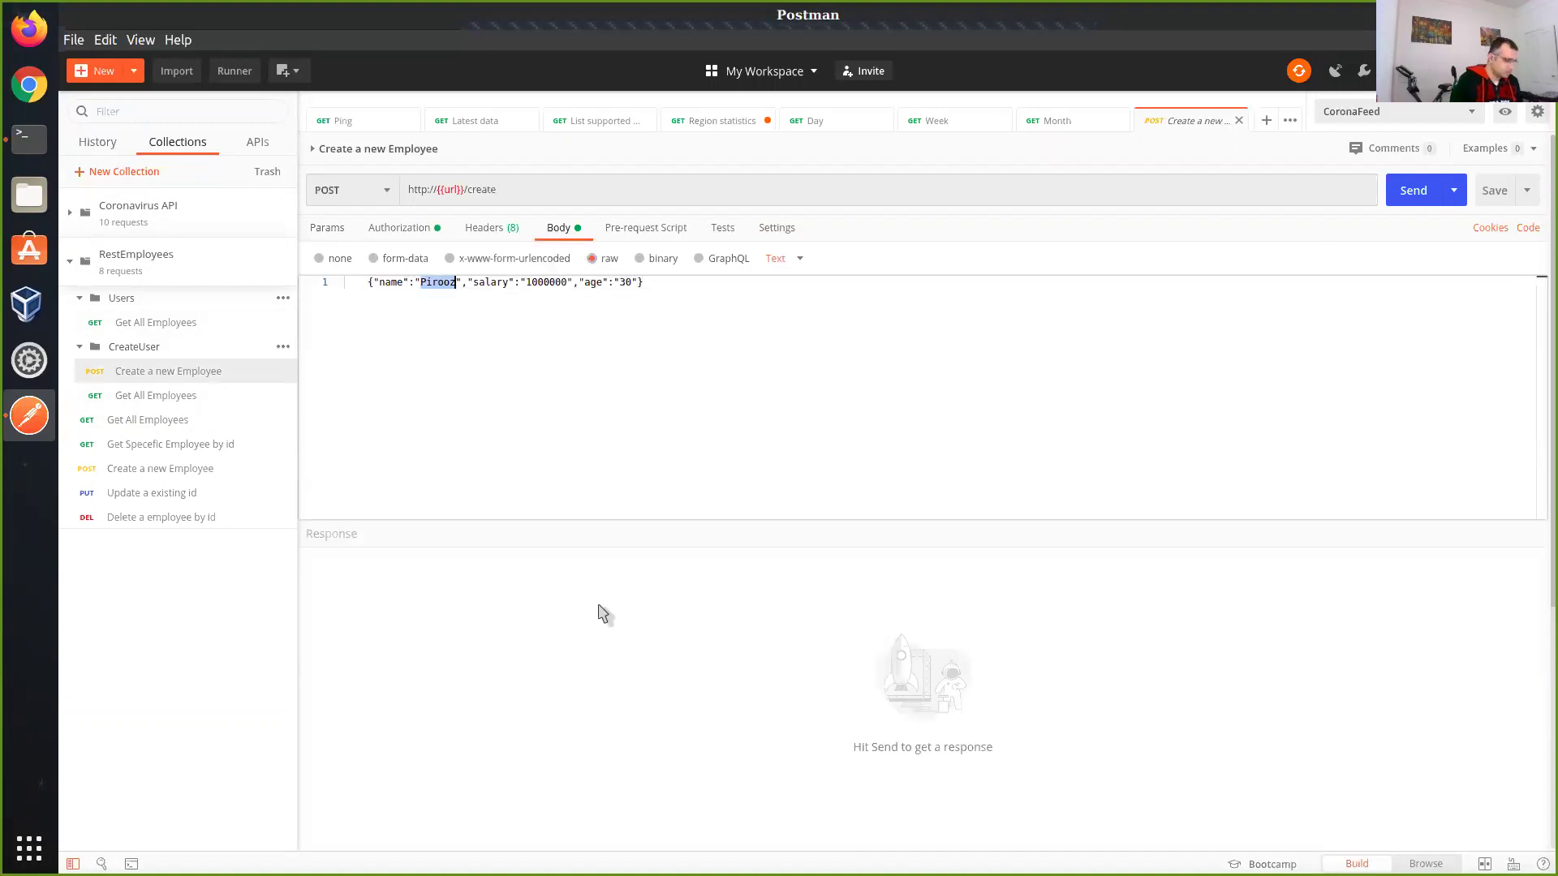
text(TestUser)
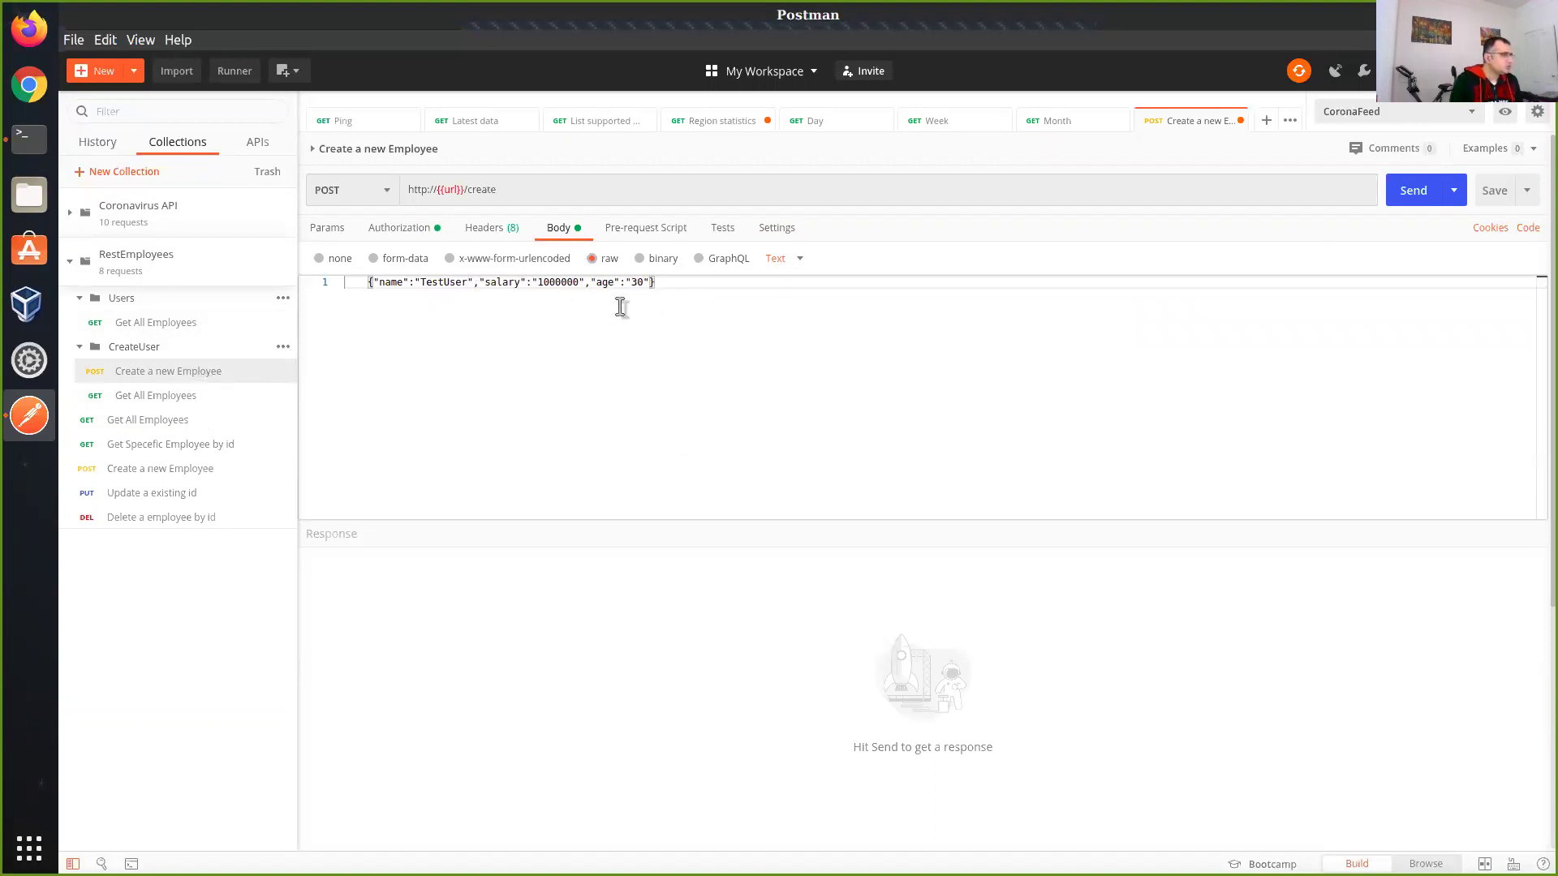
- Open the test script of the Get All Employees request in the CreateUser folder
click(196, 404)
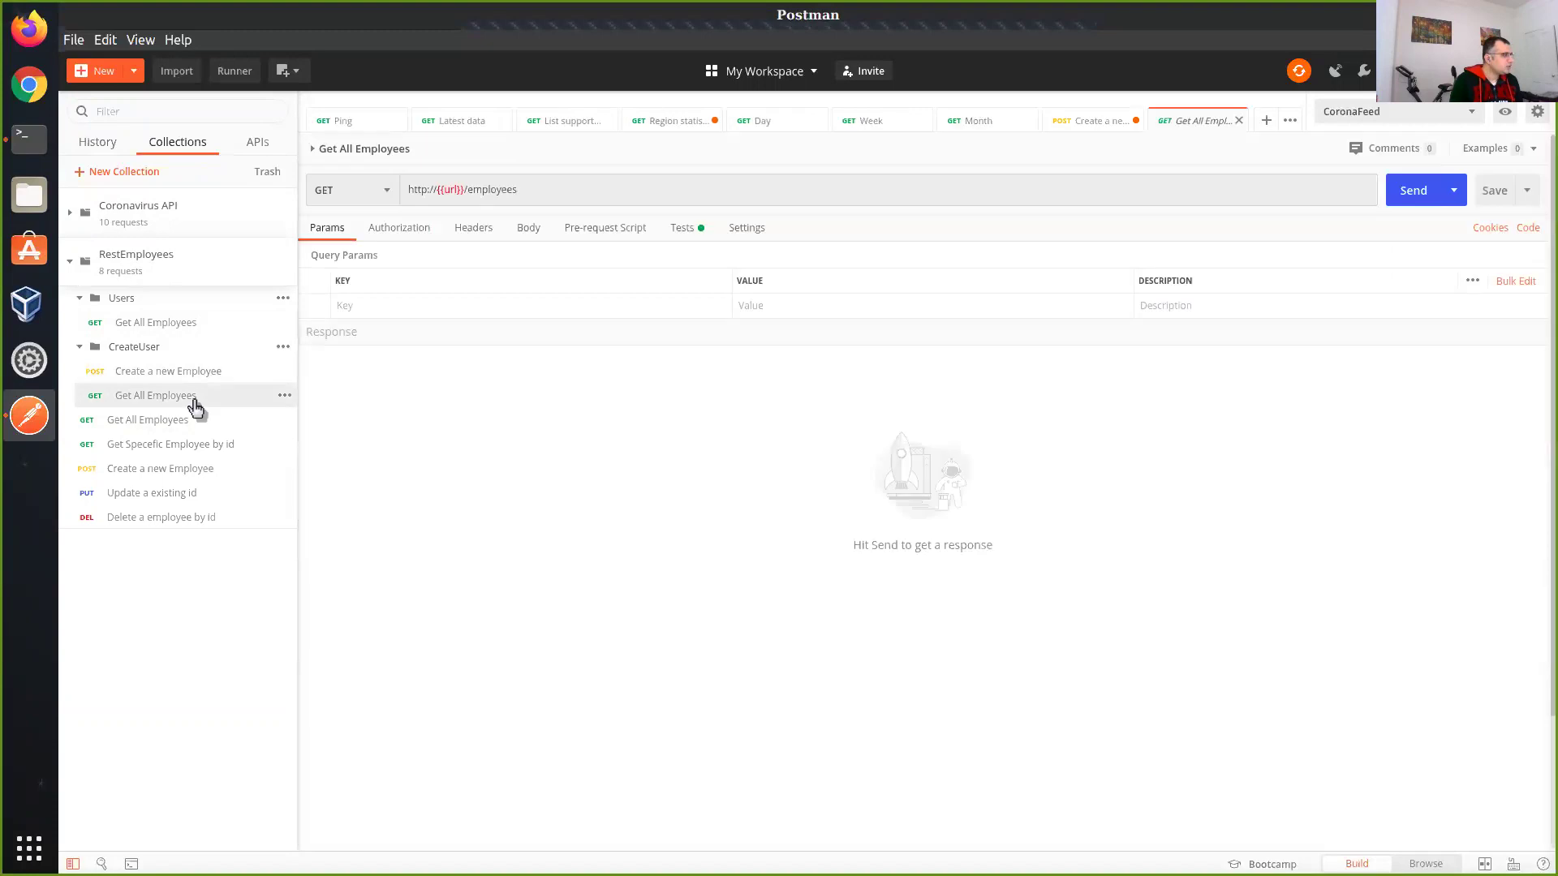
click(702, 228)
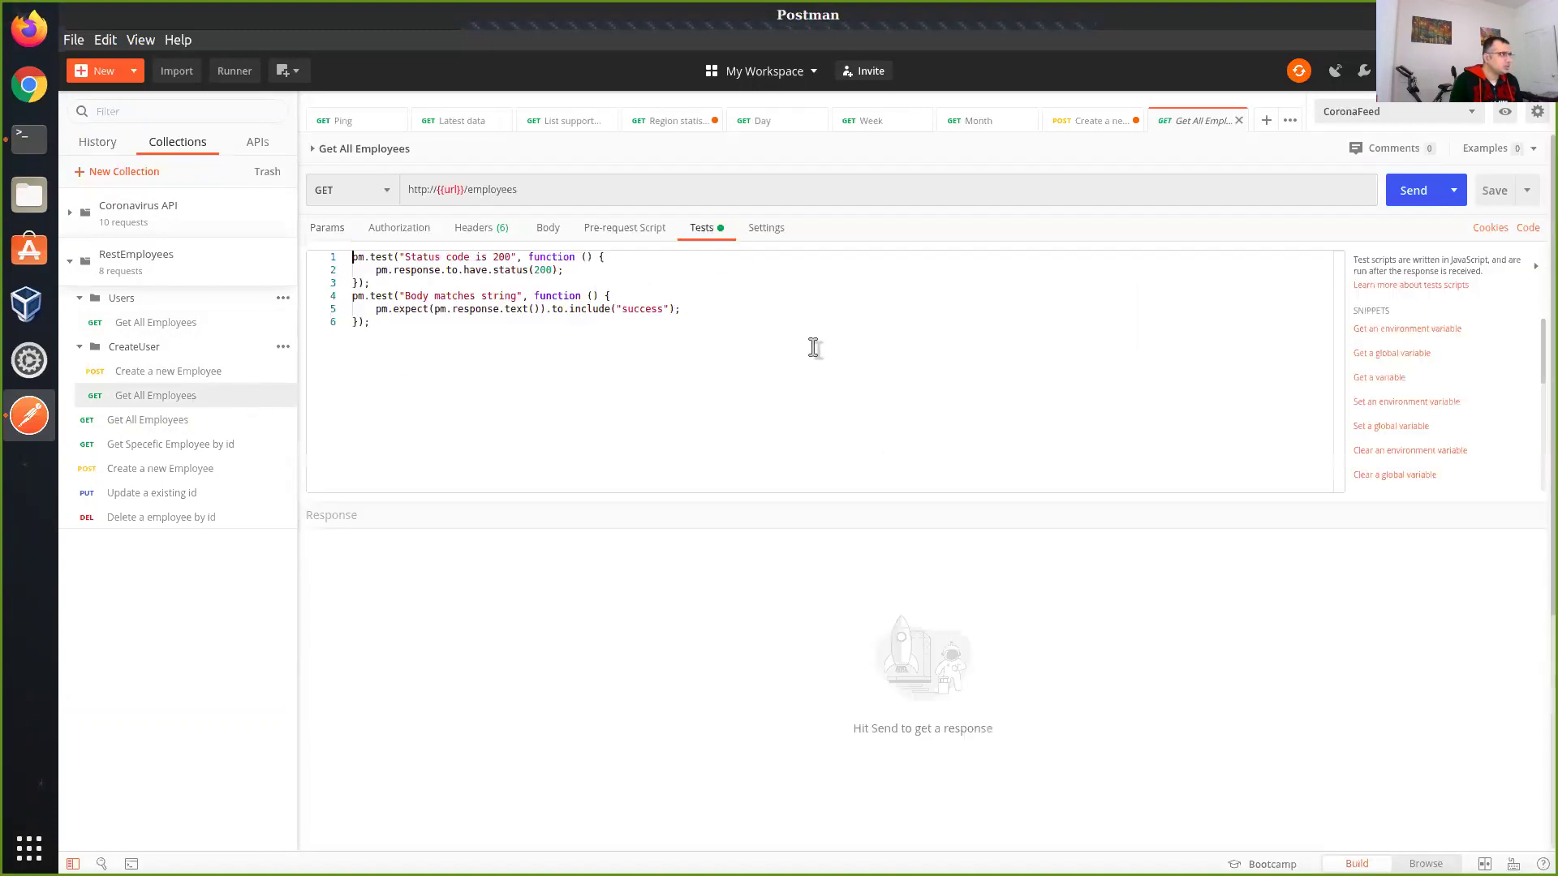
- Change the expected string in the body test of CreateUser's Get All Employees request to TestUser
double_click(648, 310)
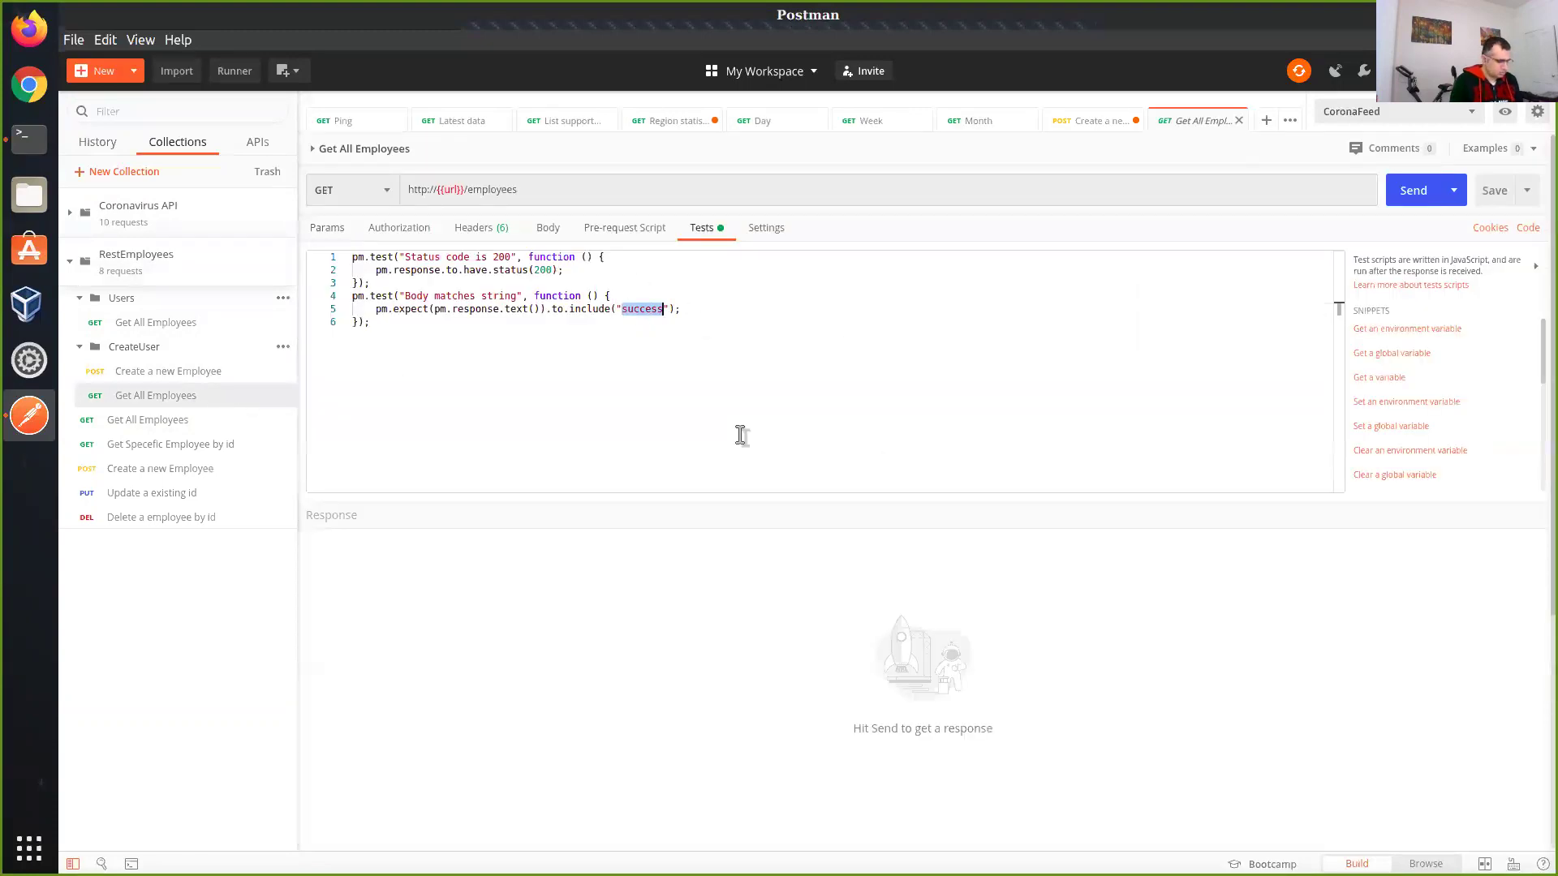
text(Testi)
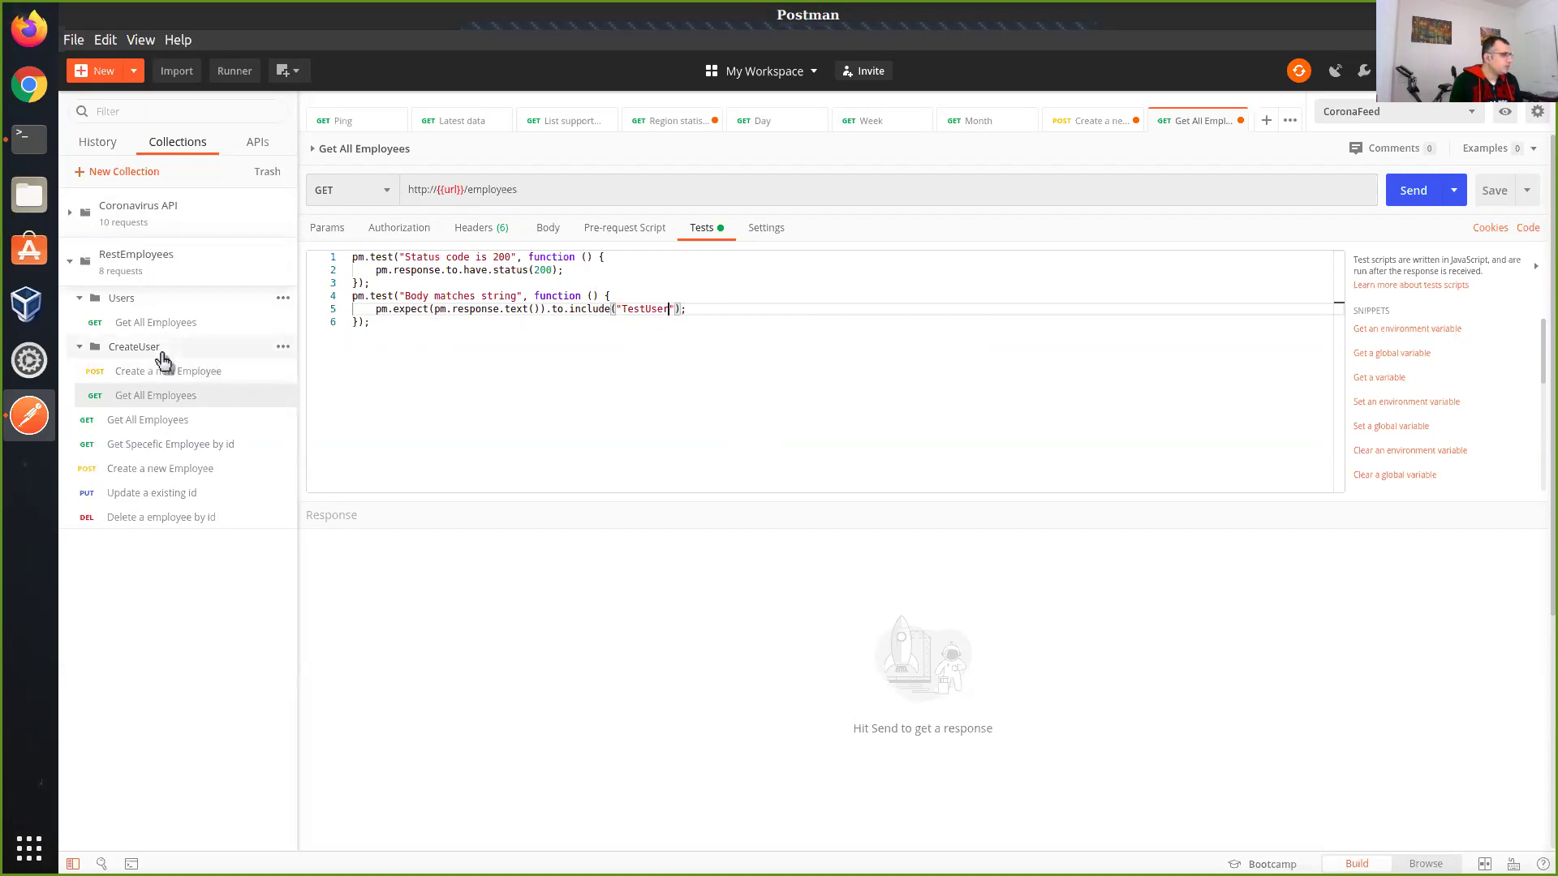
- Switch the active environment to RestApiEnv and save the edited Get All Employees request
click(1472, 113)
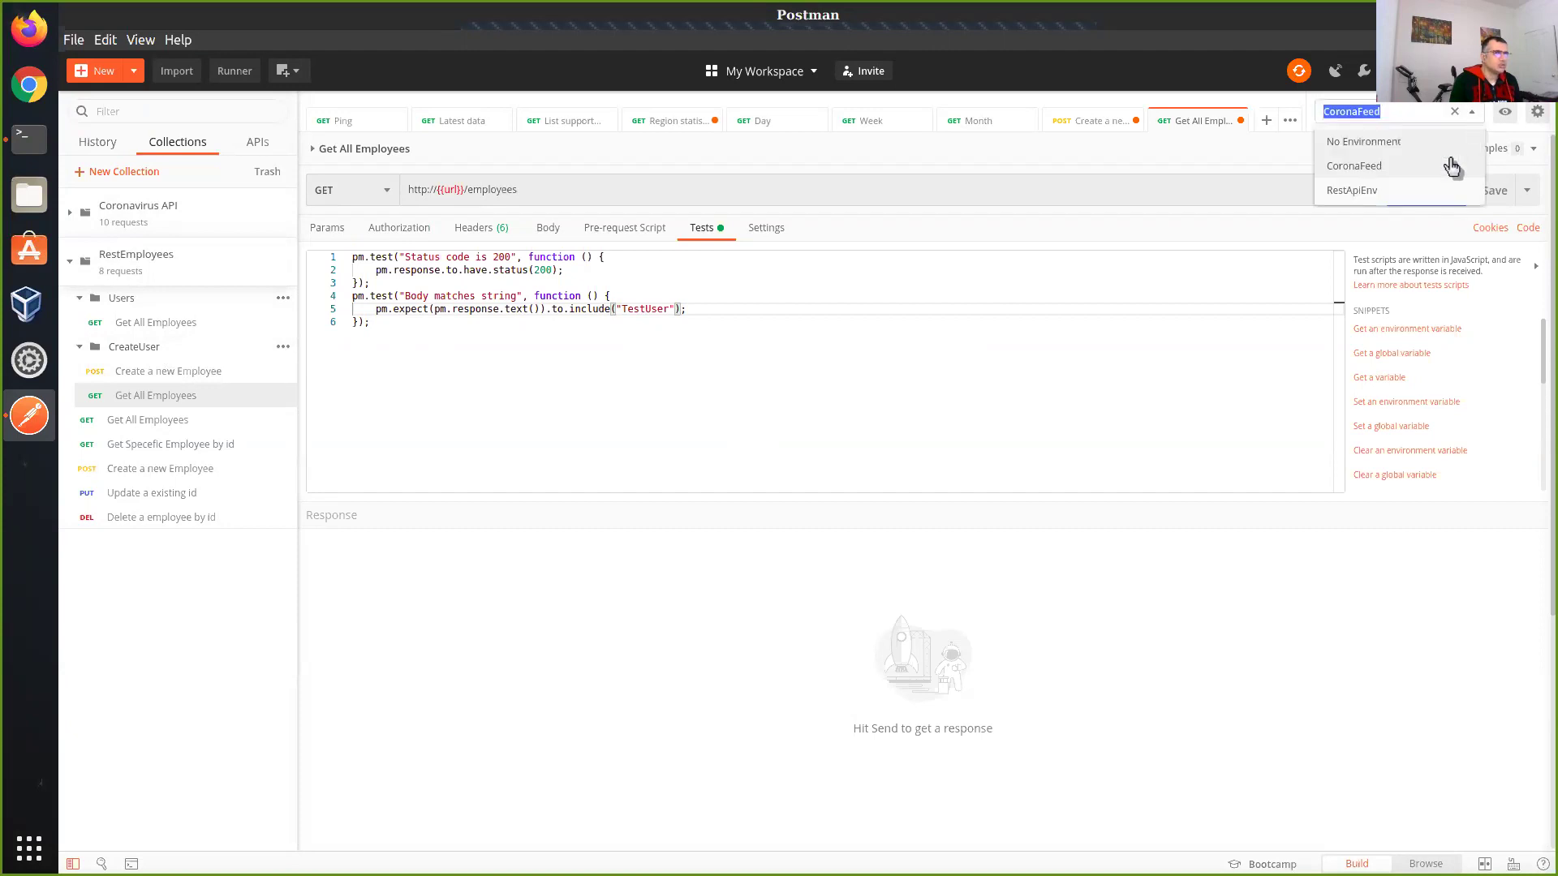
click(1382, 192)
click(949, 343)
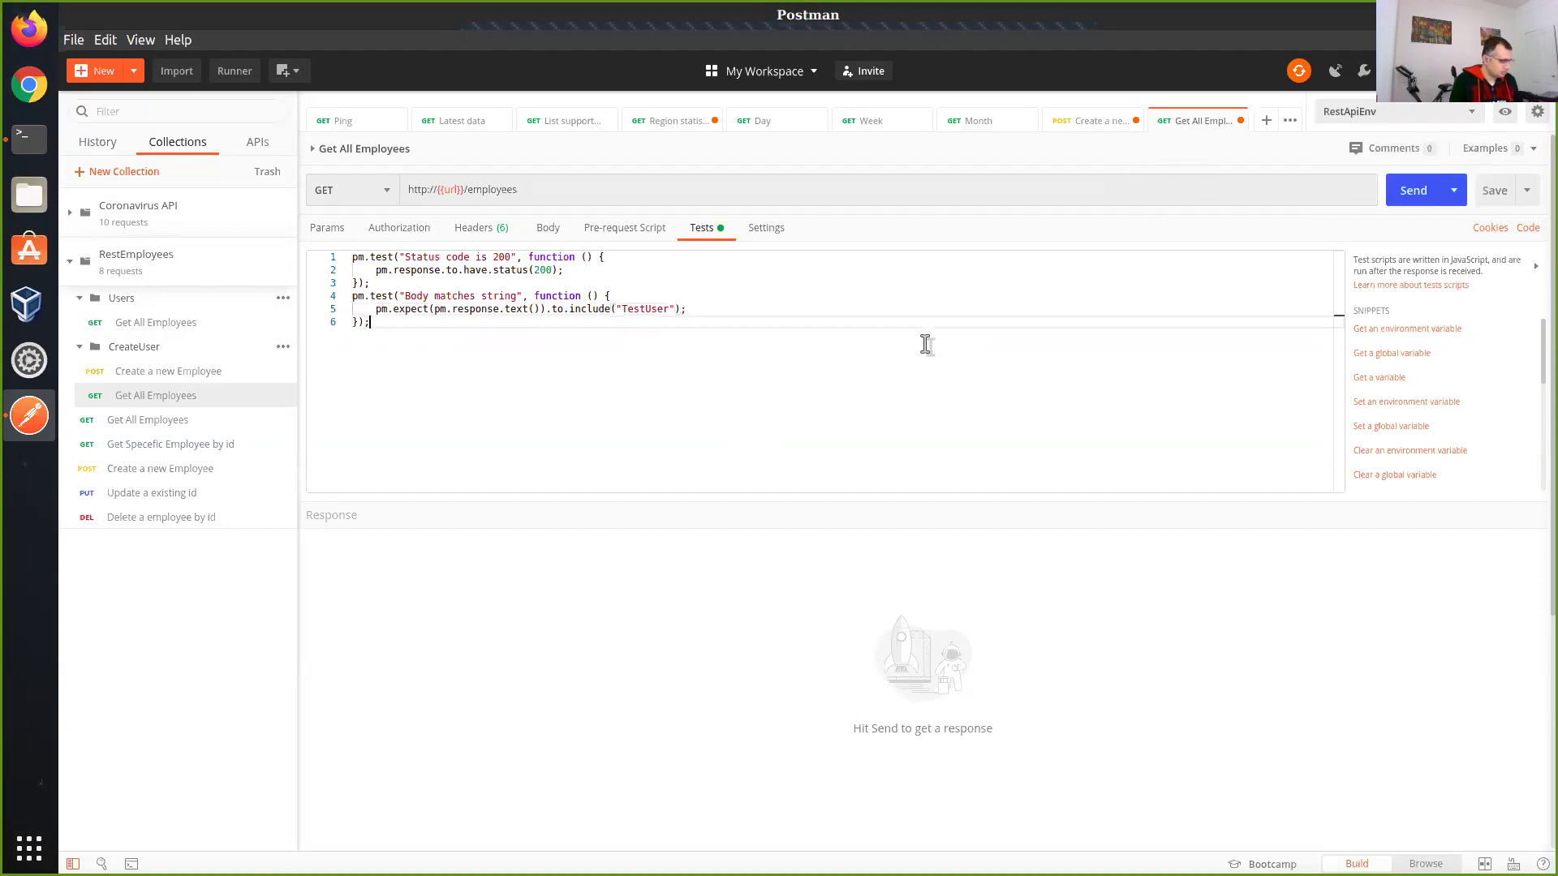
- Close all open Coronavirus API requests from Ping through Month, and save CreateUser's Create a new Employee request
click(397, 121)
click(413, 121)
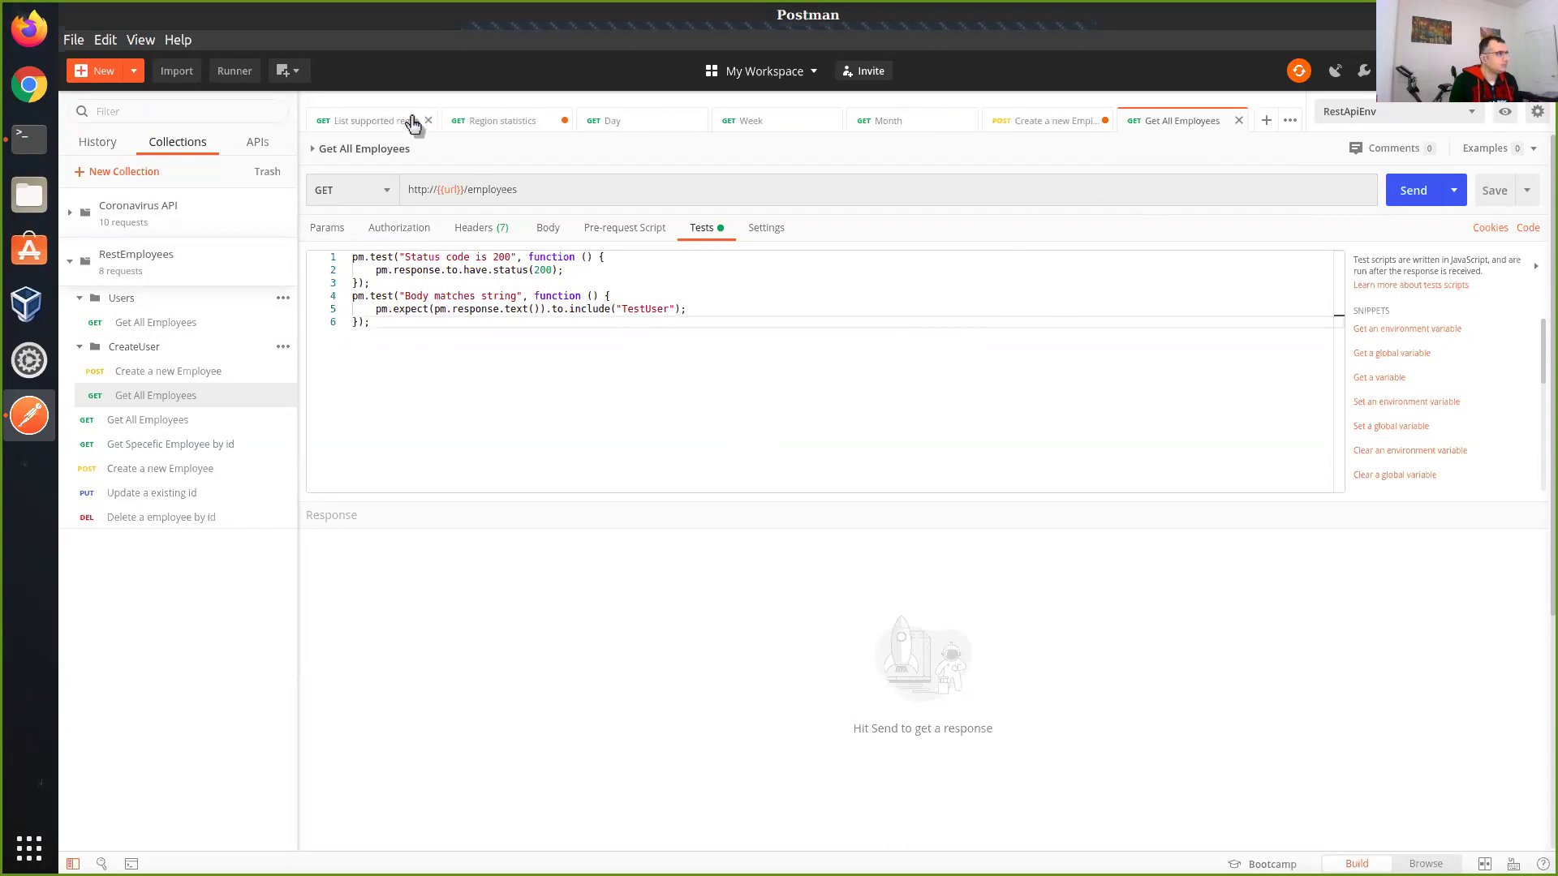
click(428, 121)
click(452, 121)
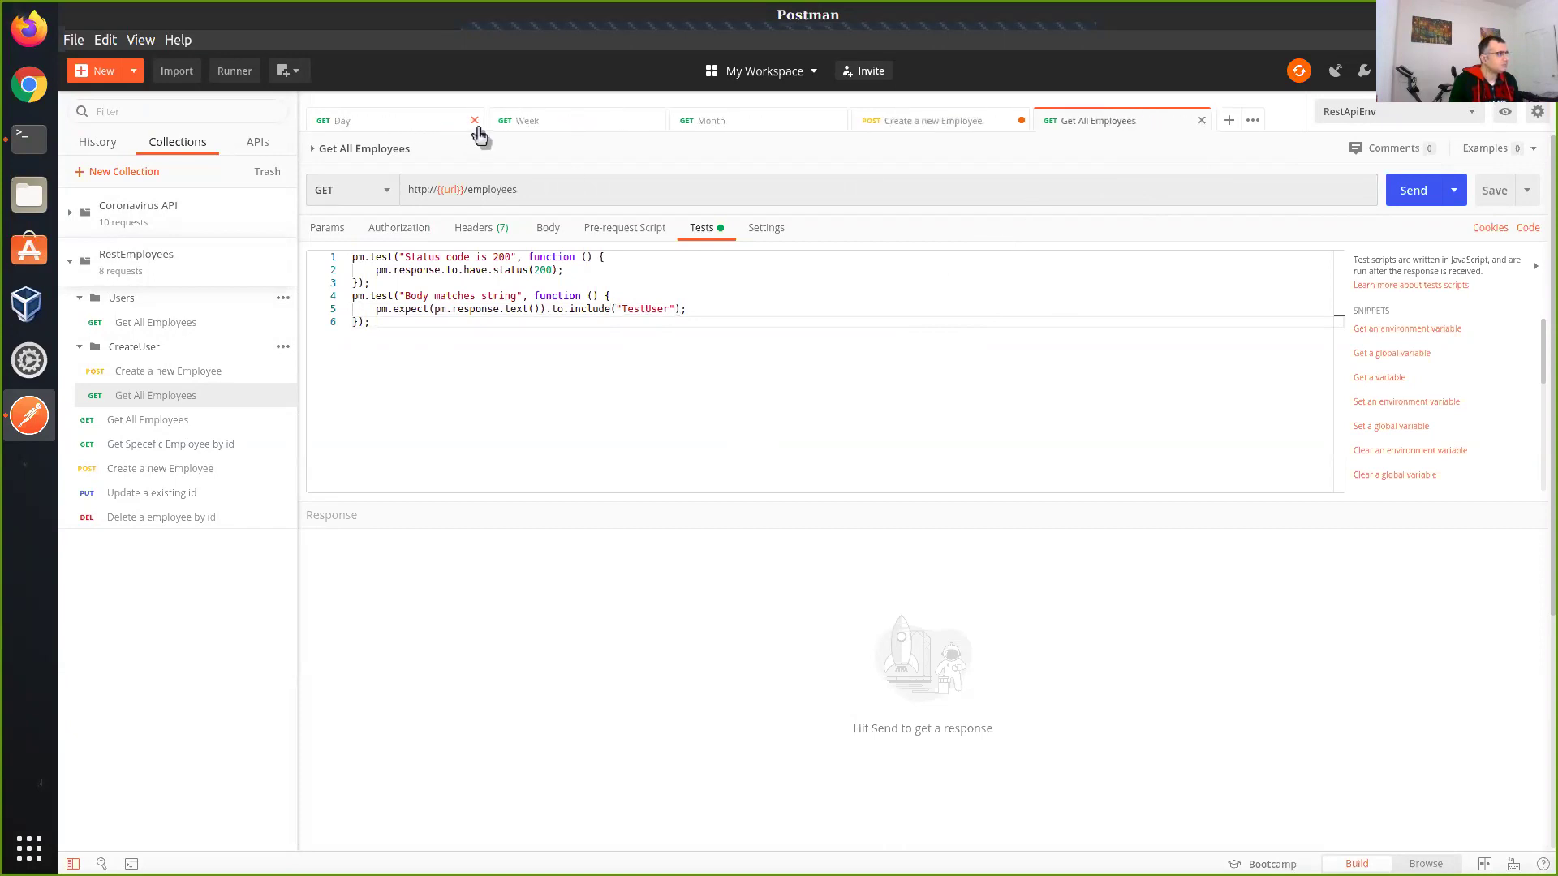
click(474, 121)
click(474, 121)
click(474, 120)
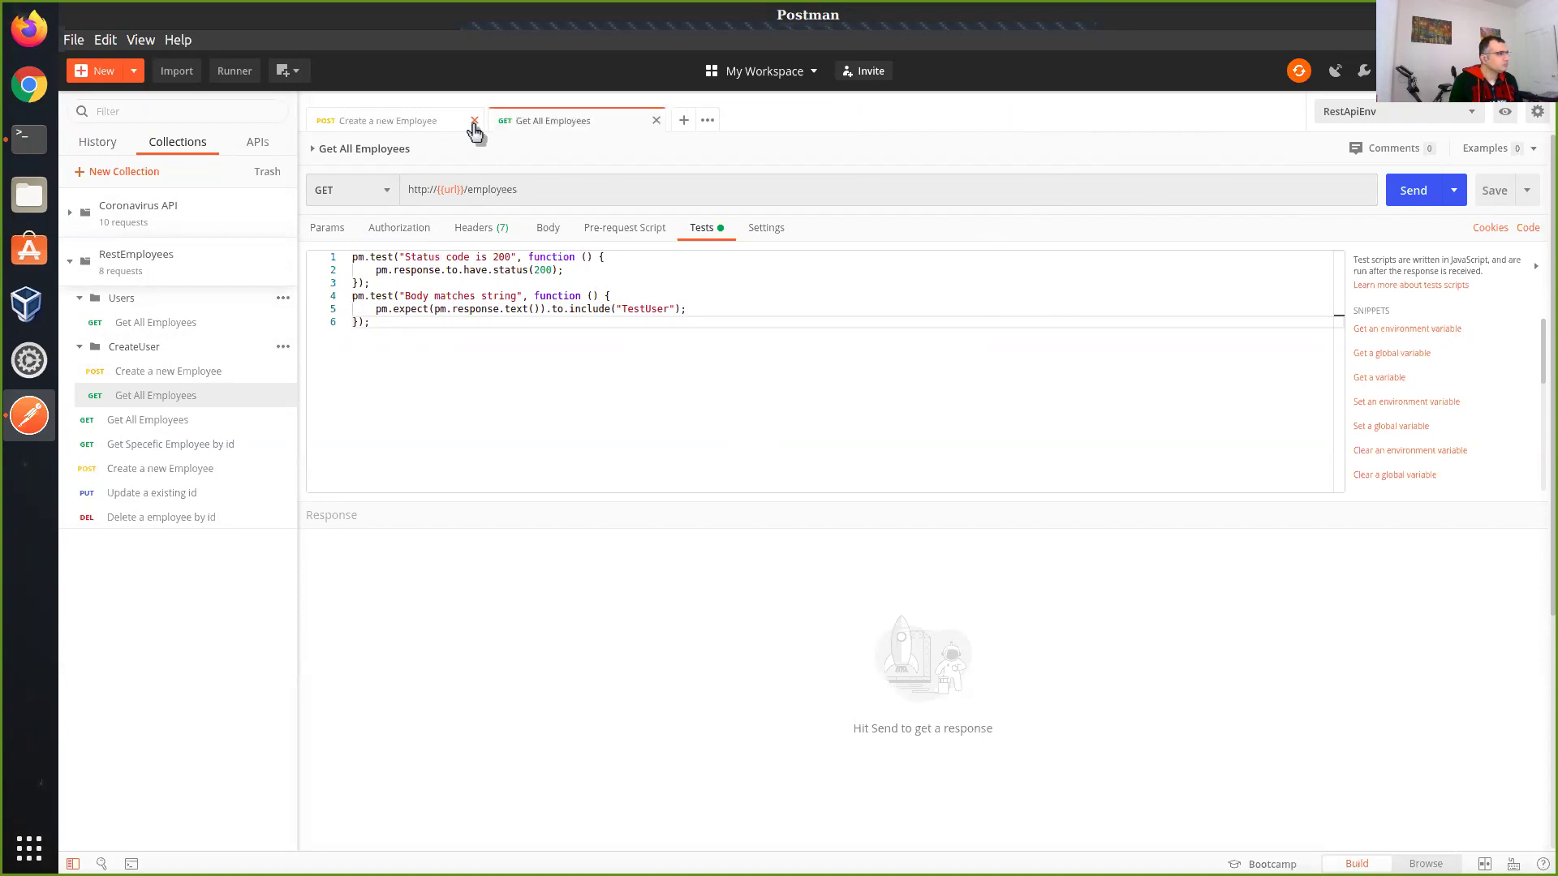
click(453, 128)
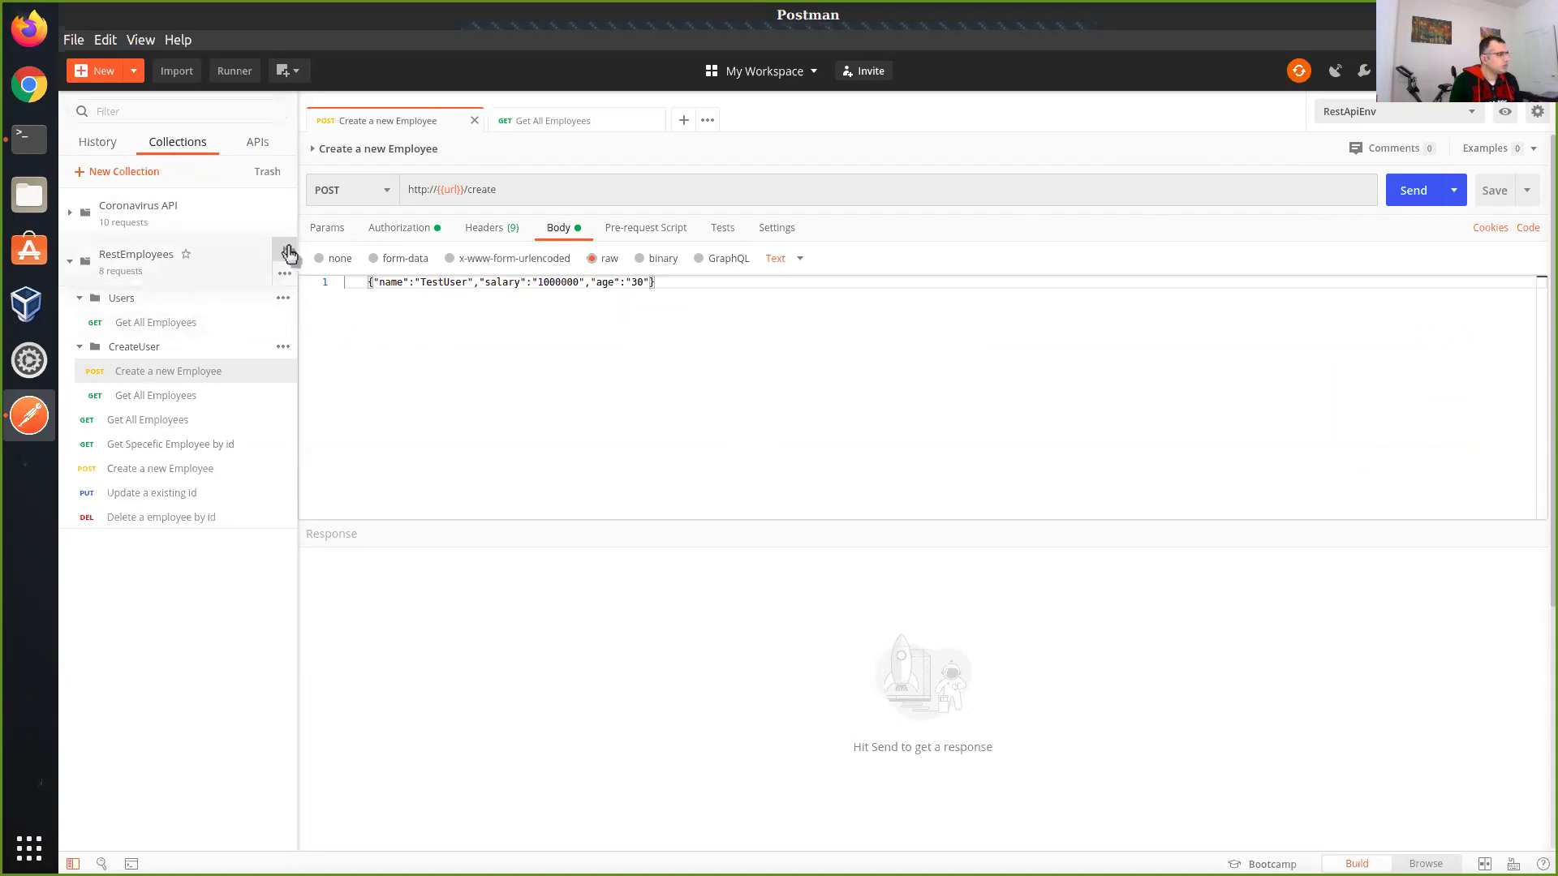
- Run only the CreateUser folder of RestEmployees in the Collection Runner with the RestApiEnv environment, and close the runner
click(288, 254)
click(393, 174)
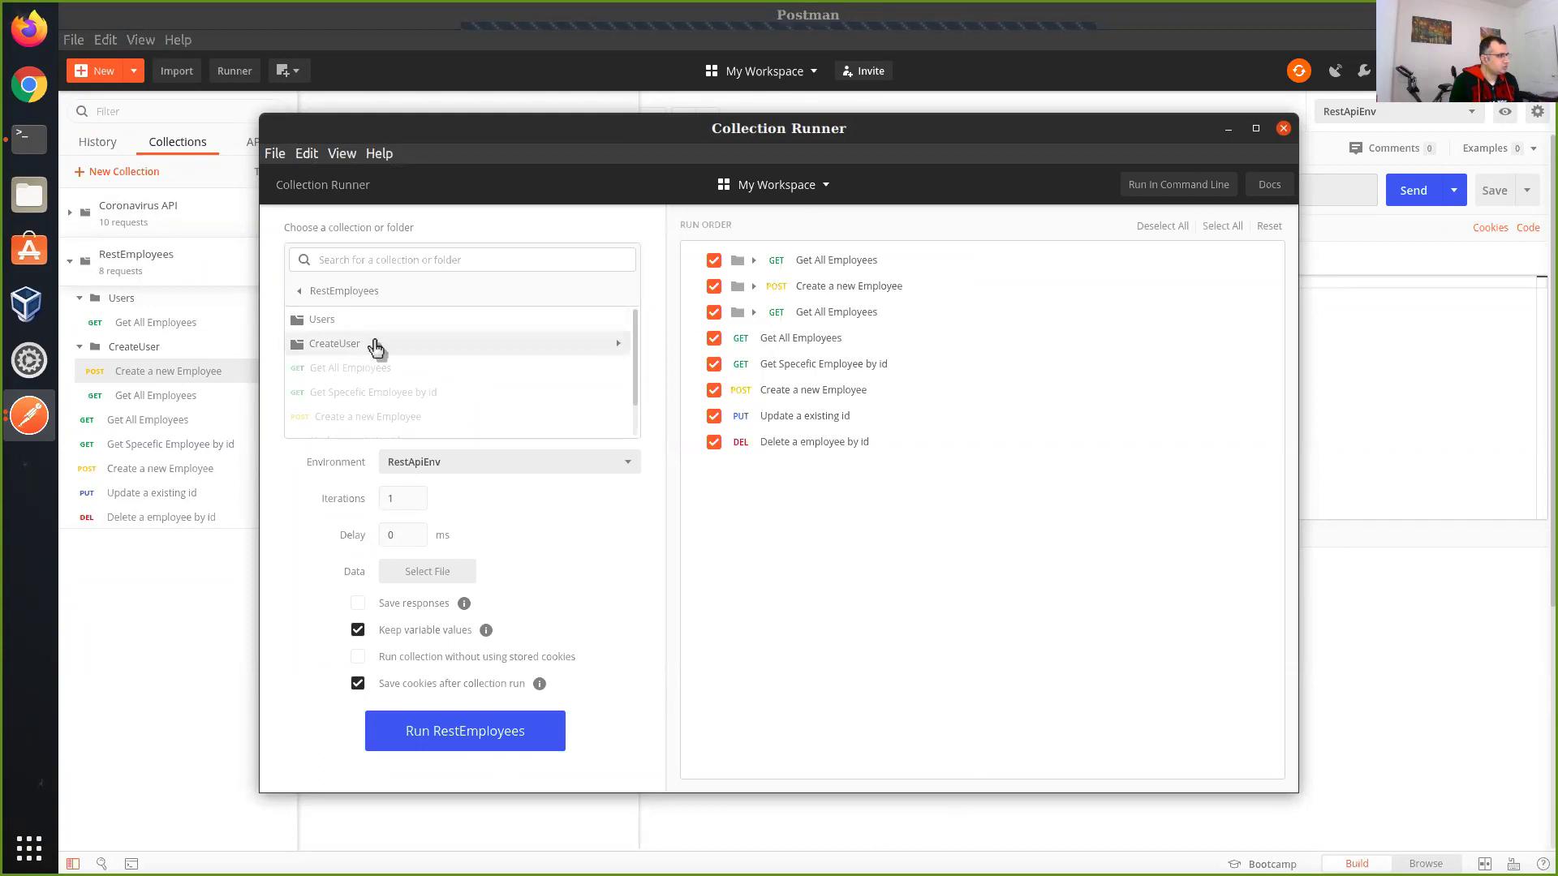
click(376, 347)
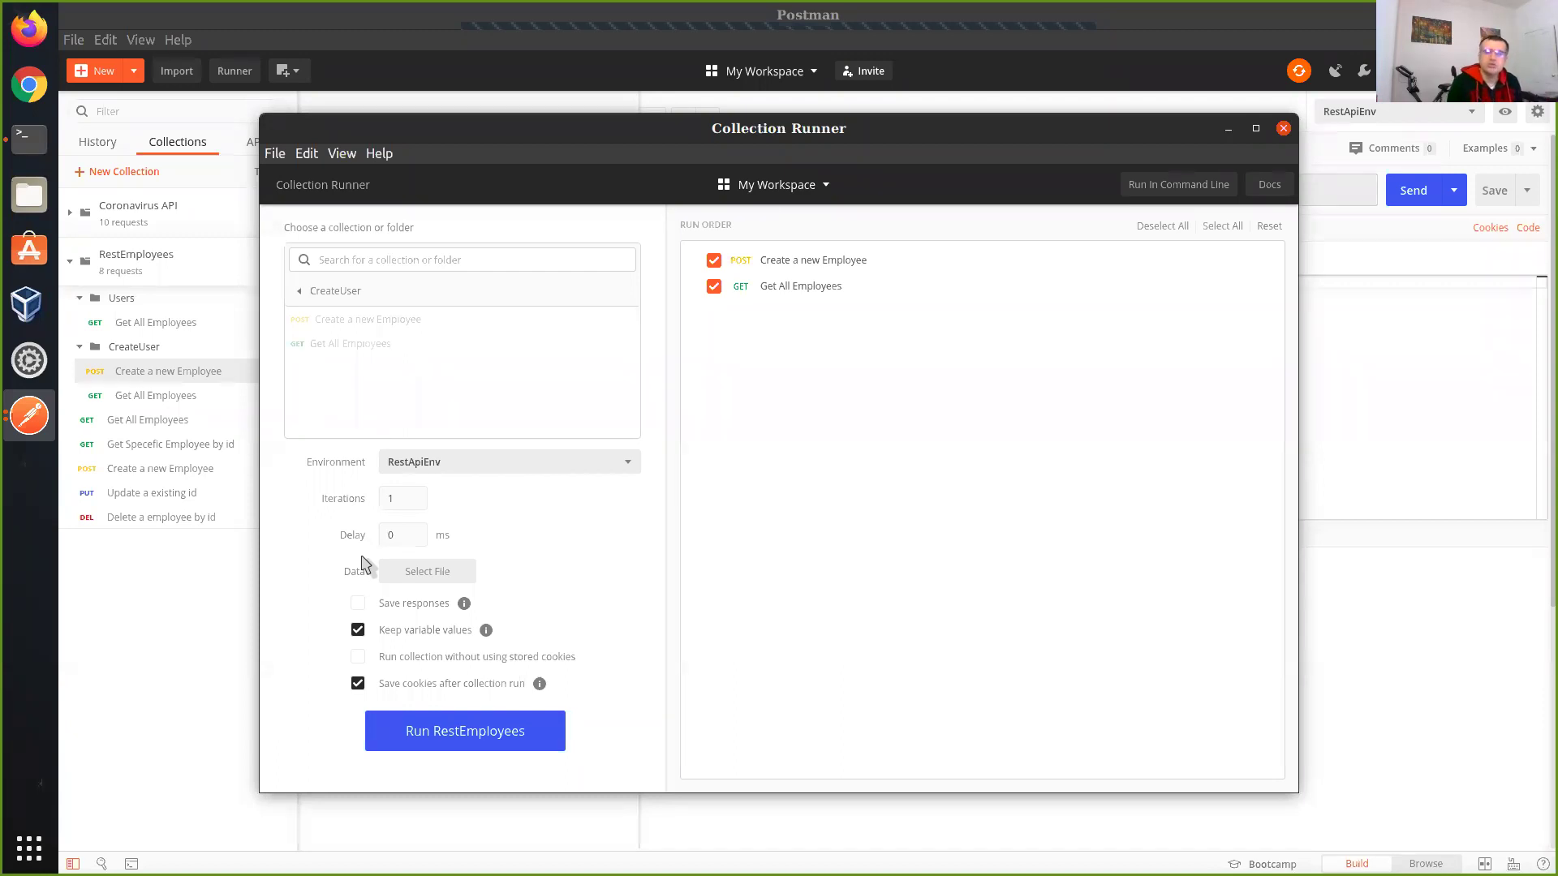
double_click(403, 534)
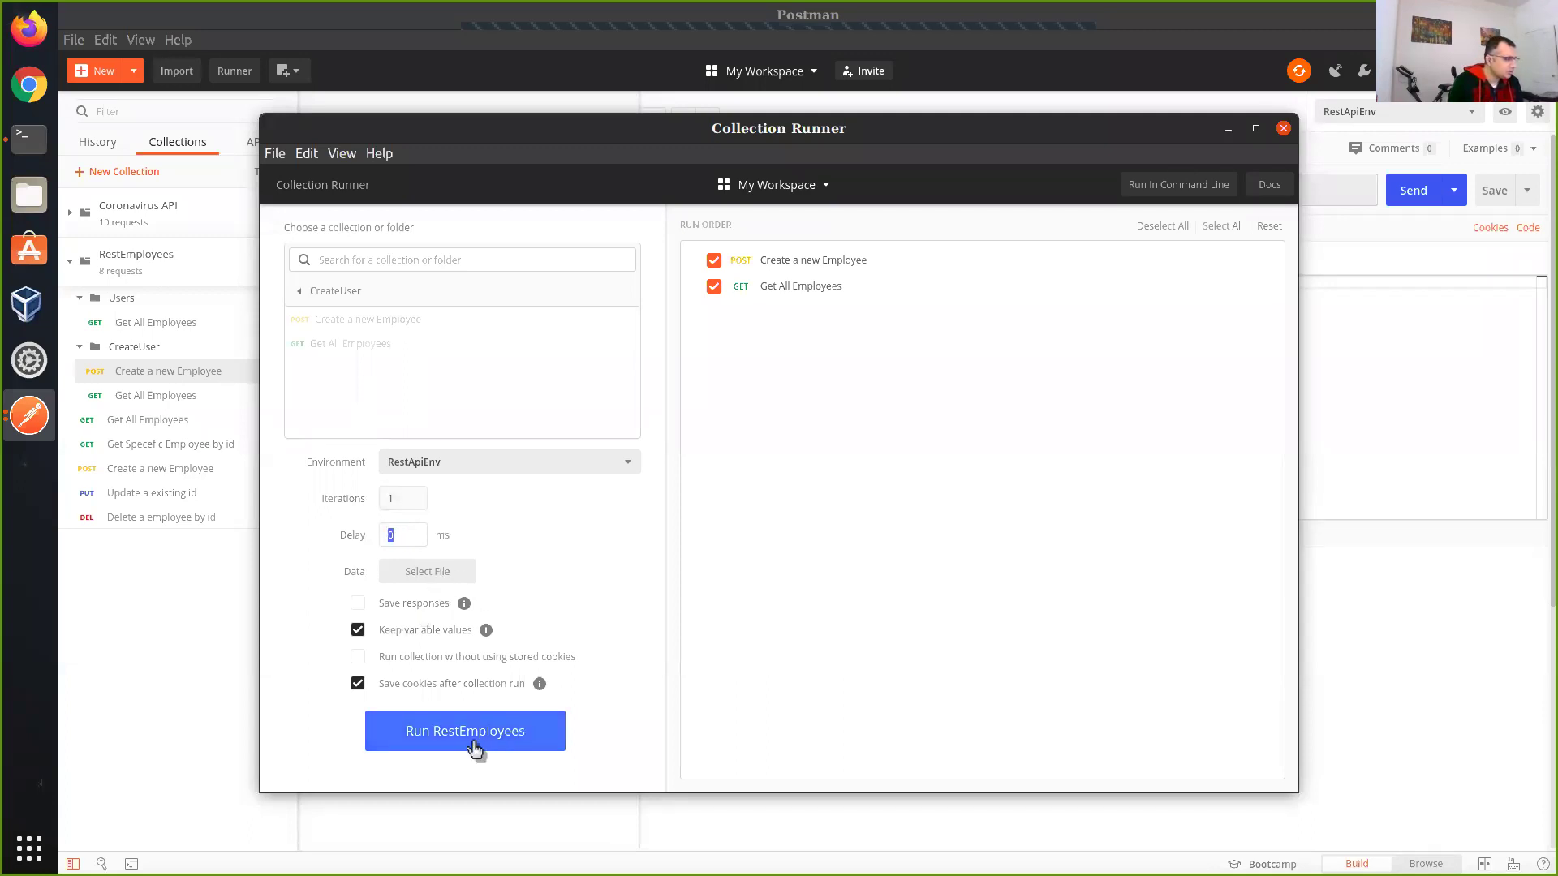
click(550, 740)
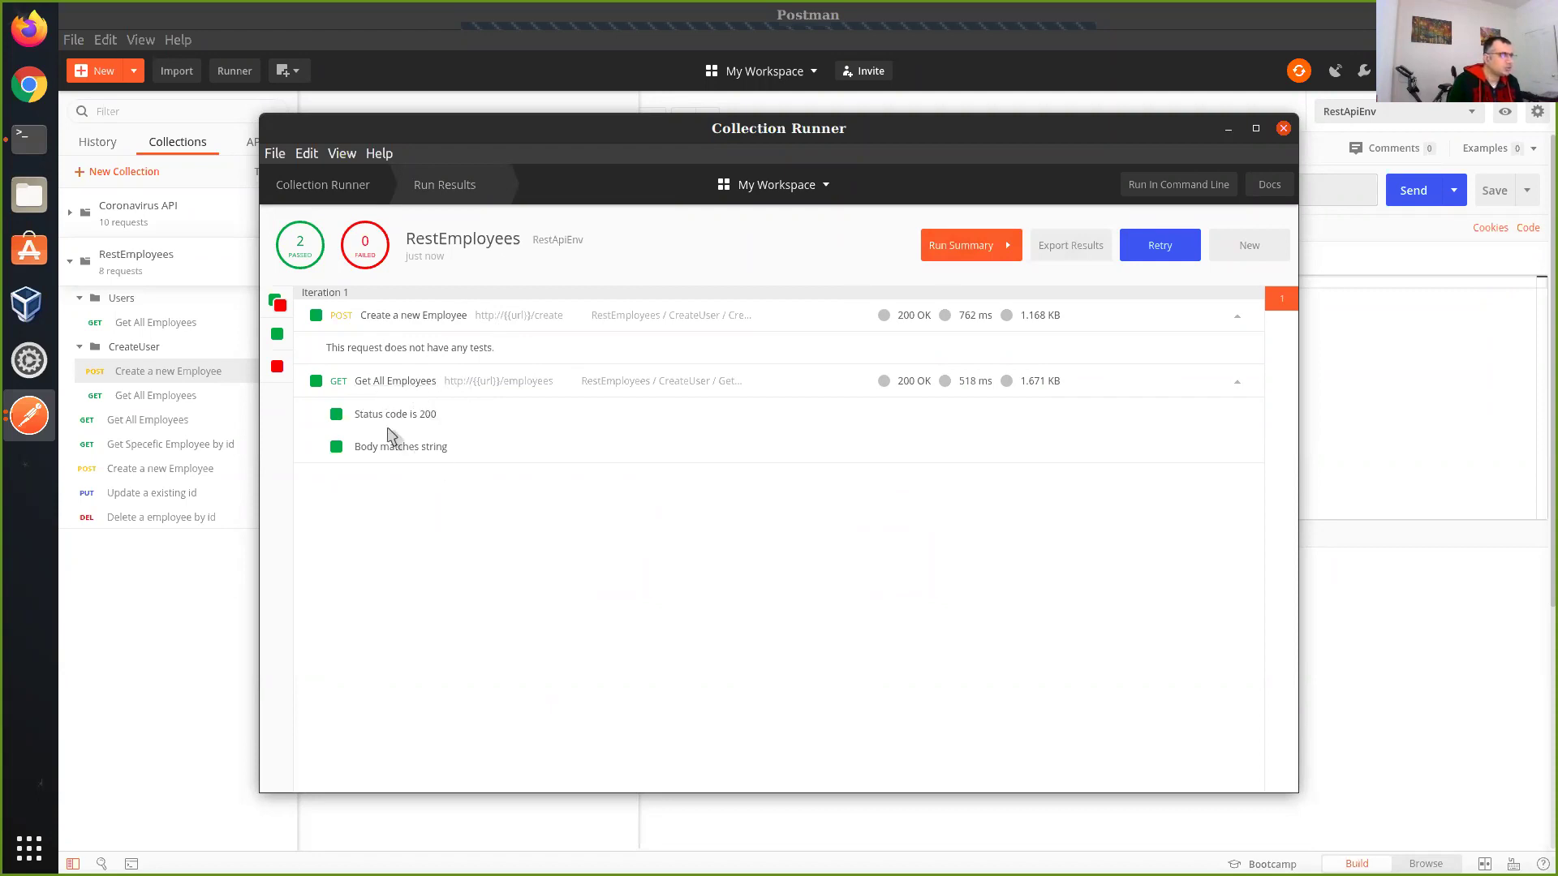
click(1283, 129)
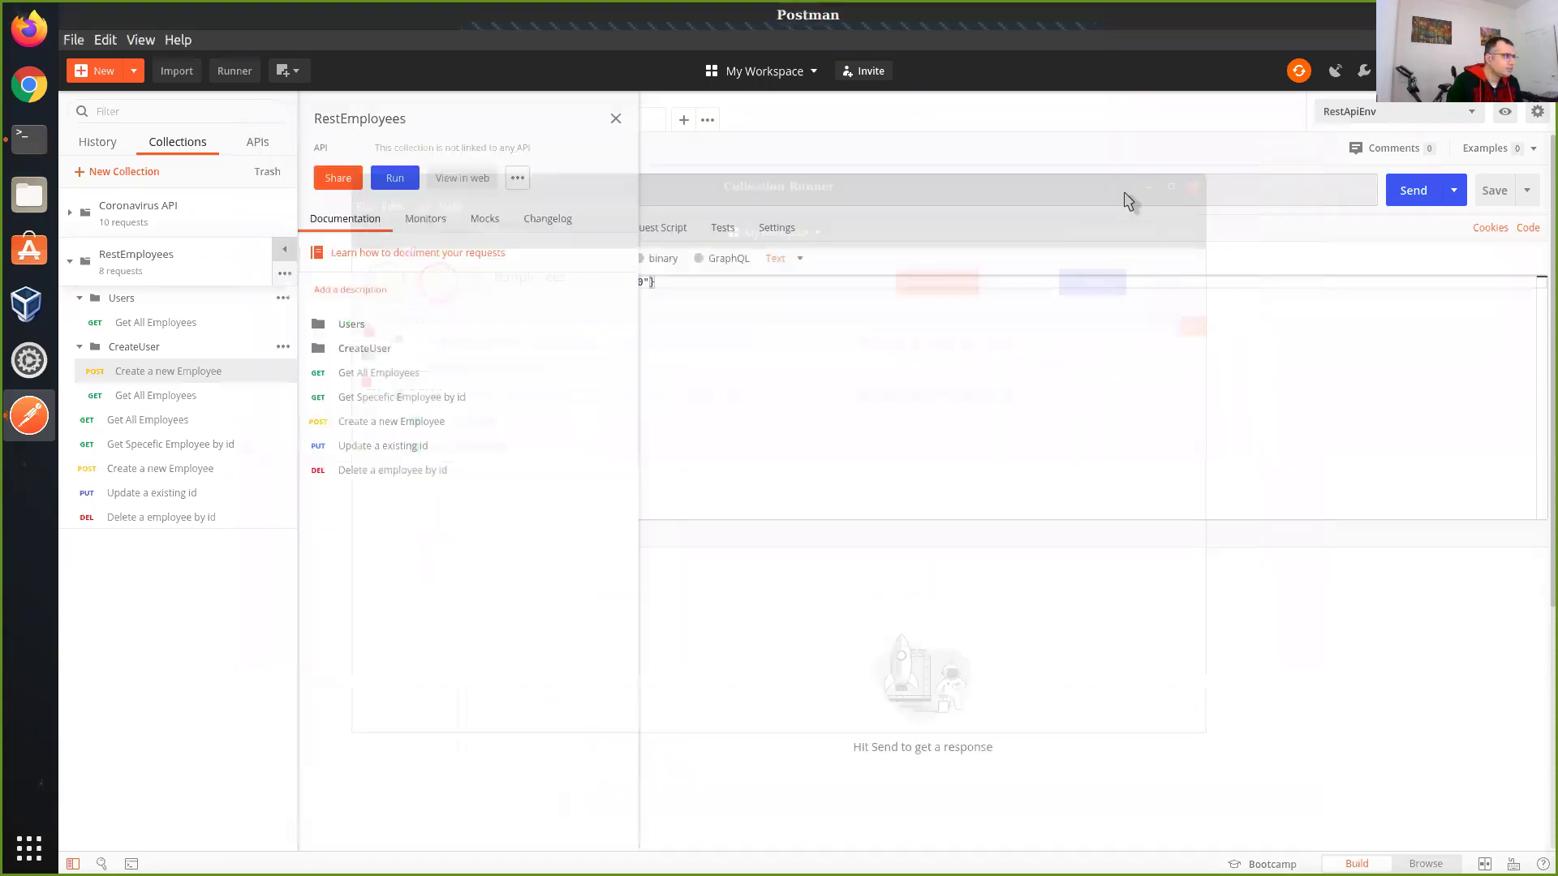
- Collapse the Users and CreateUser folders and add a folder named DeleteUser to the RestEmployees collection
click(78, 347)
click(75, 300)
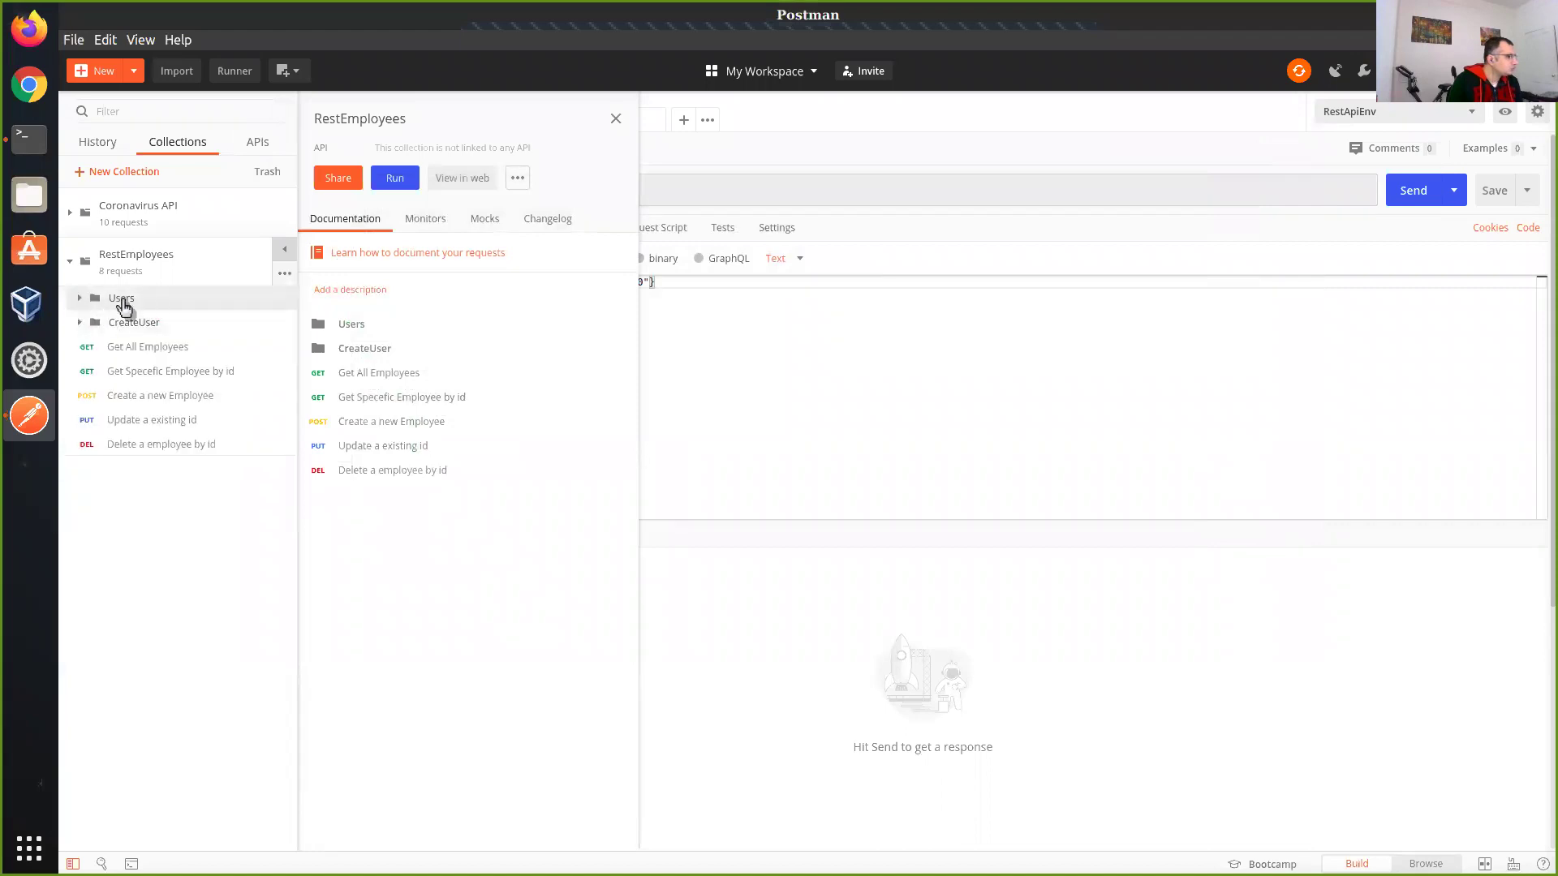
click(284, 273)
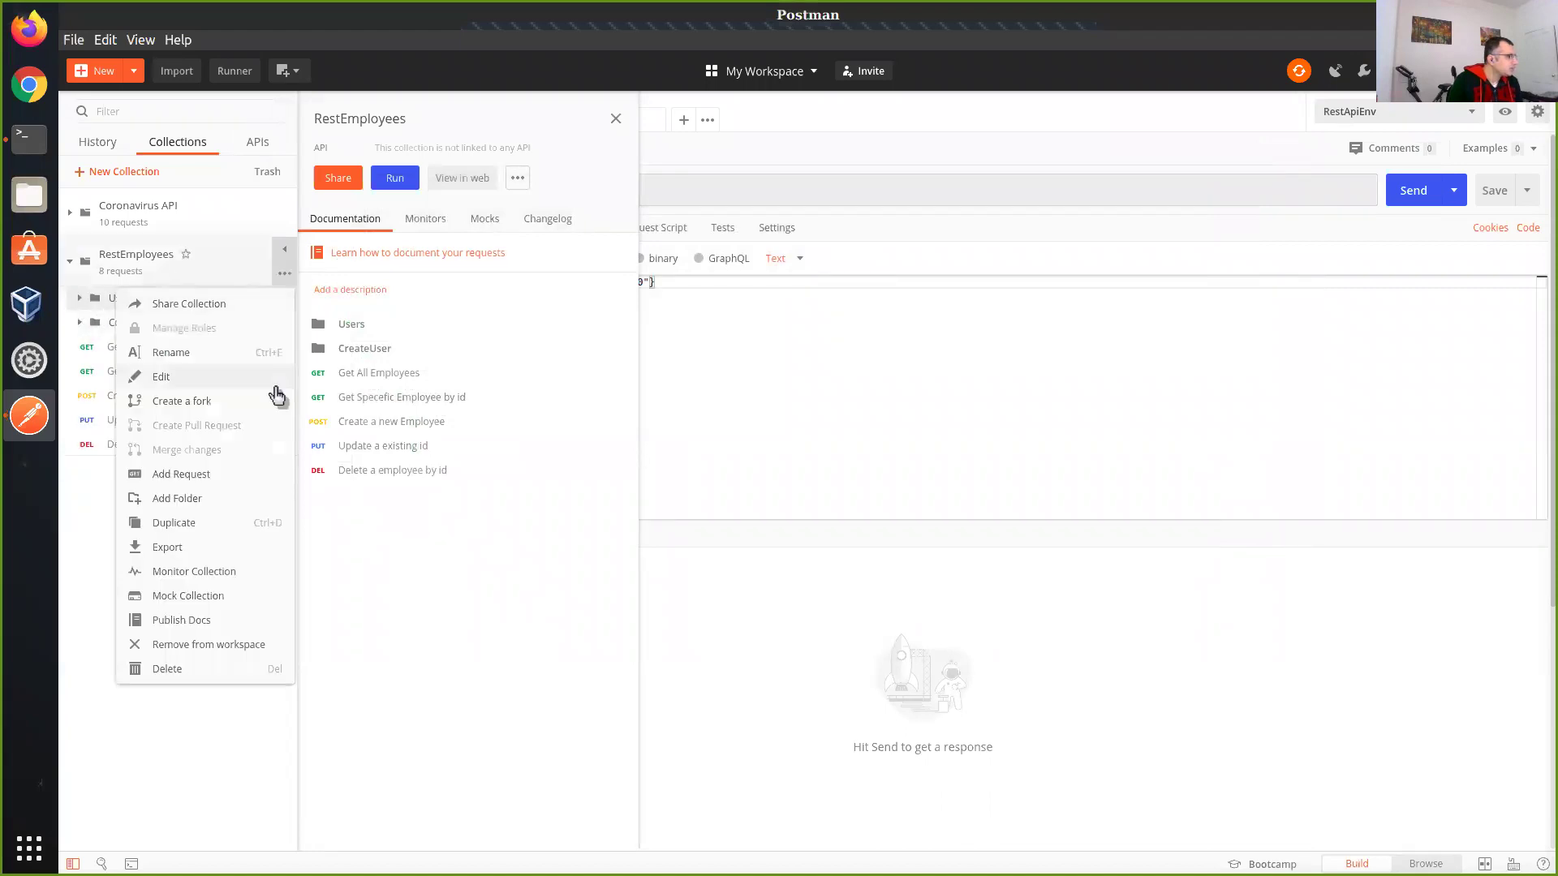
click(215, 500)
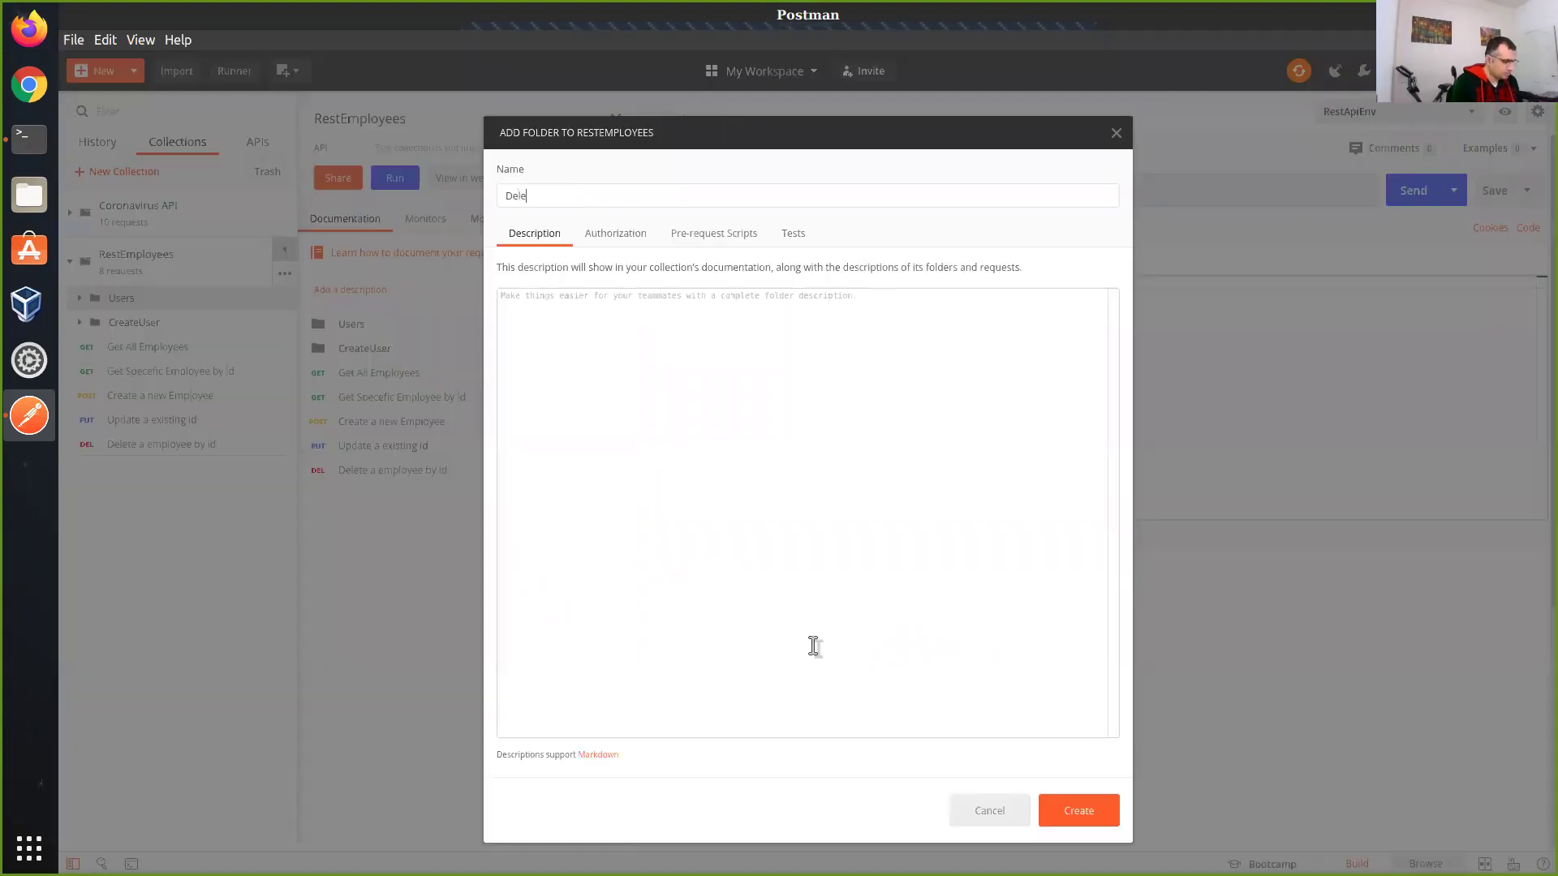
text(DeleteUser)
click(1079, 813)
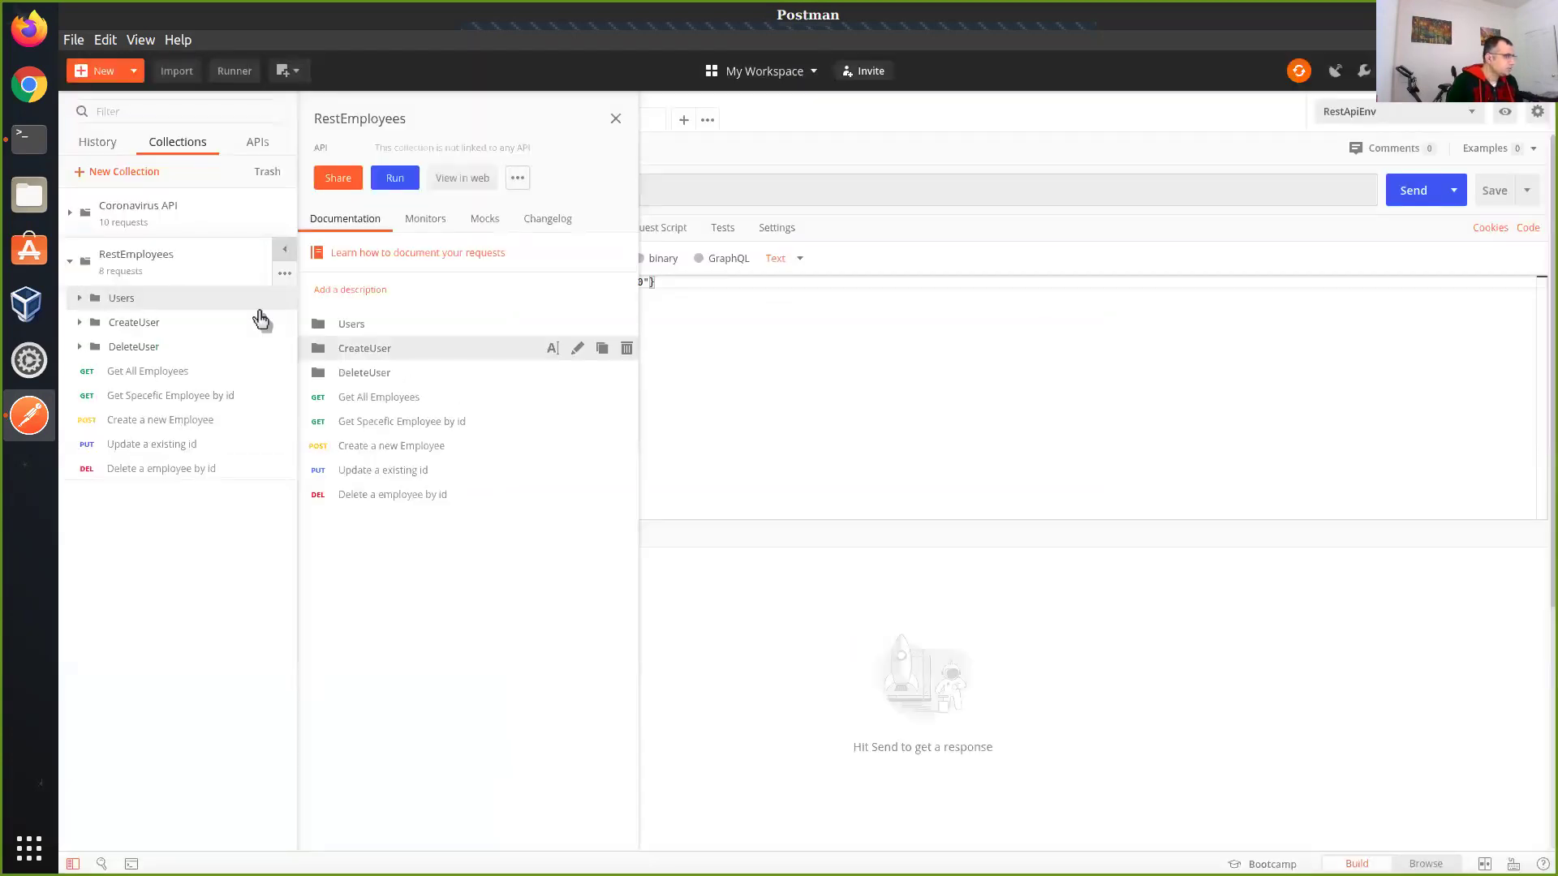
- Duplicate the Create a new Employee request in RestEmployees and move the copy into the DeleteUser folder
click(210, 424)
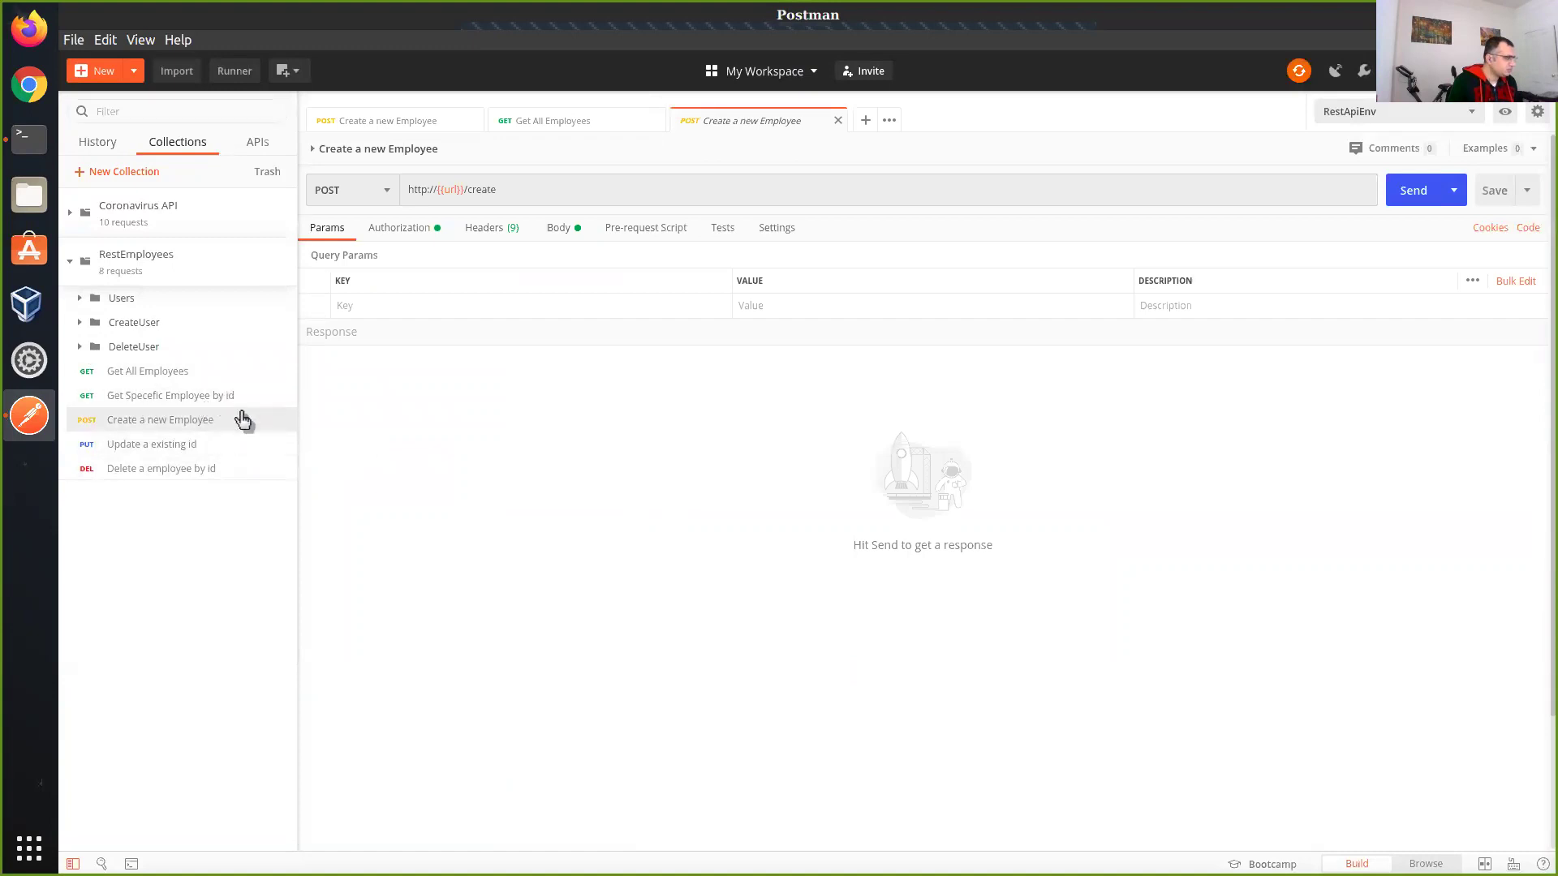
click(205, 472)
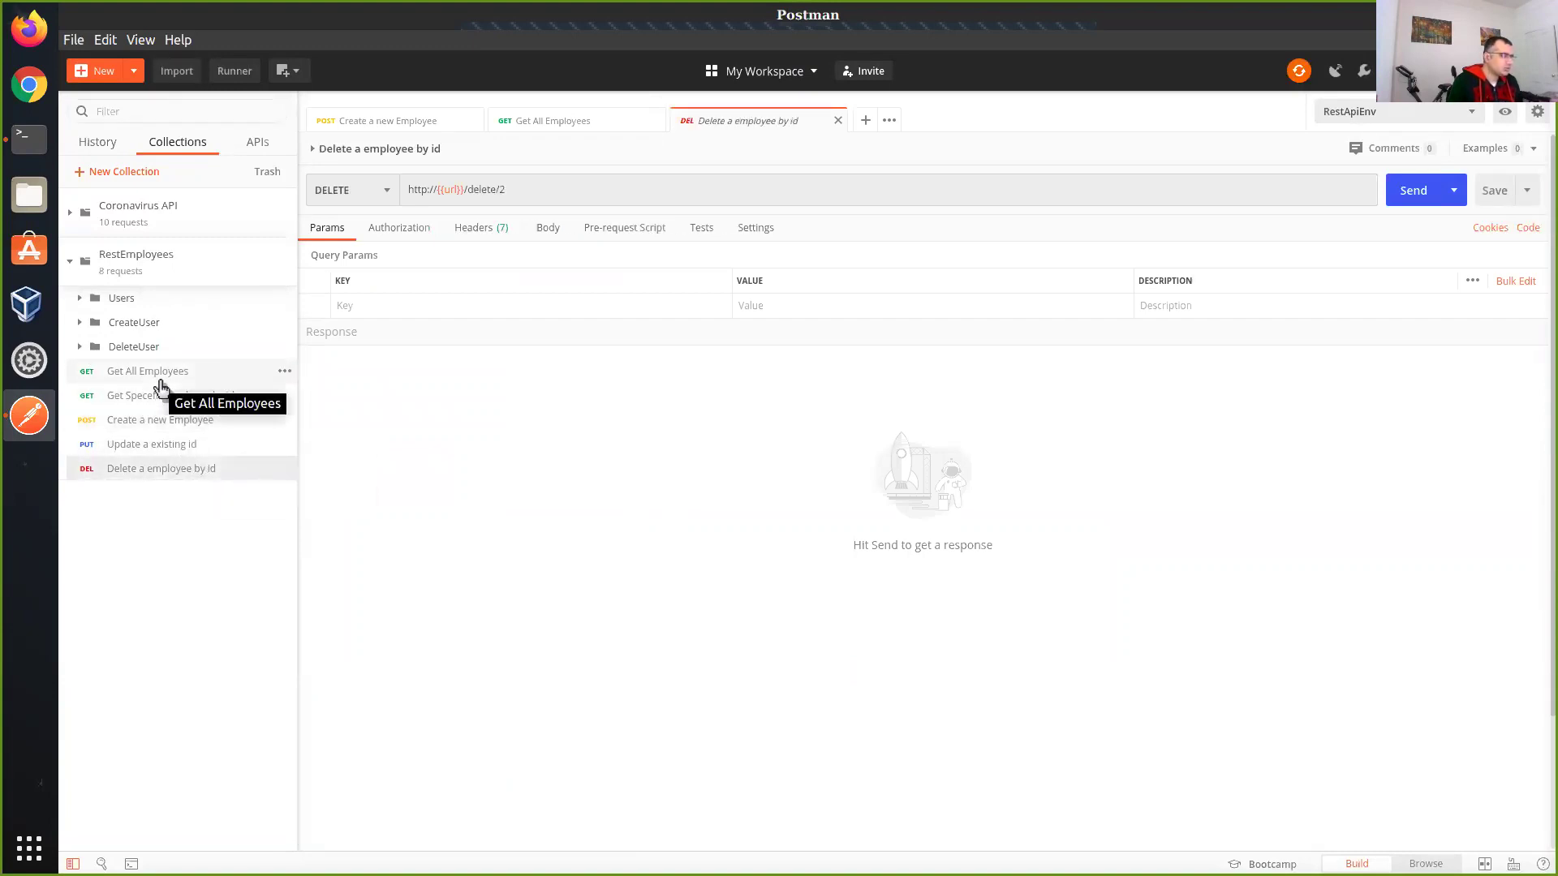
click(182, 420)
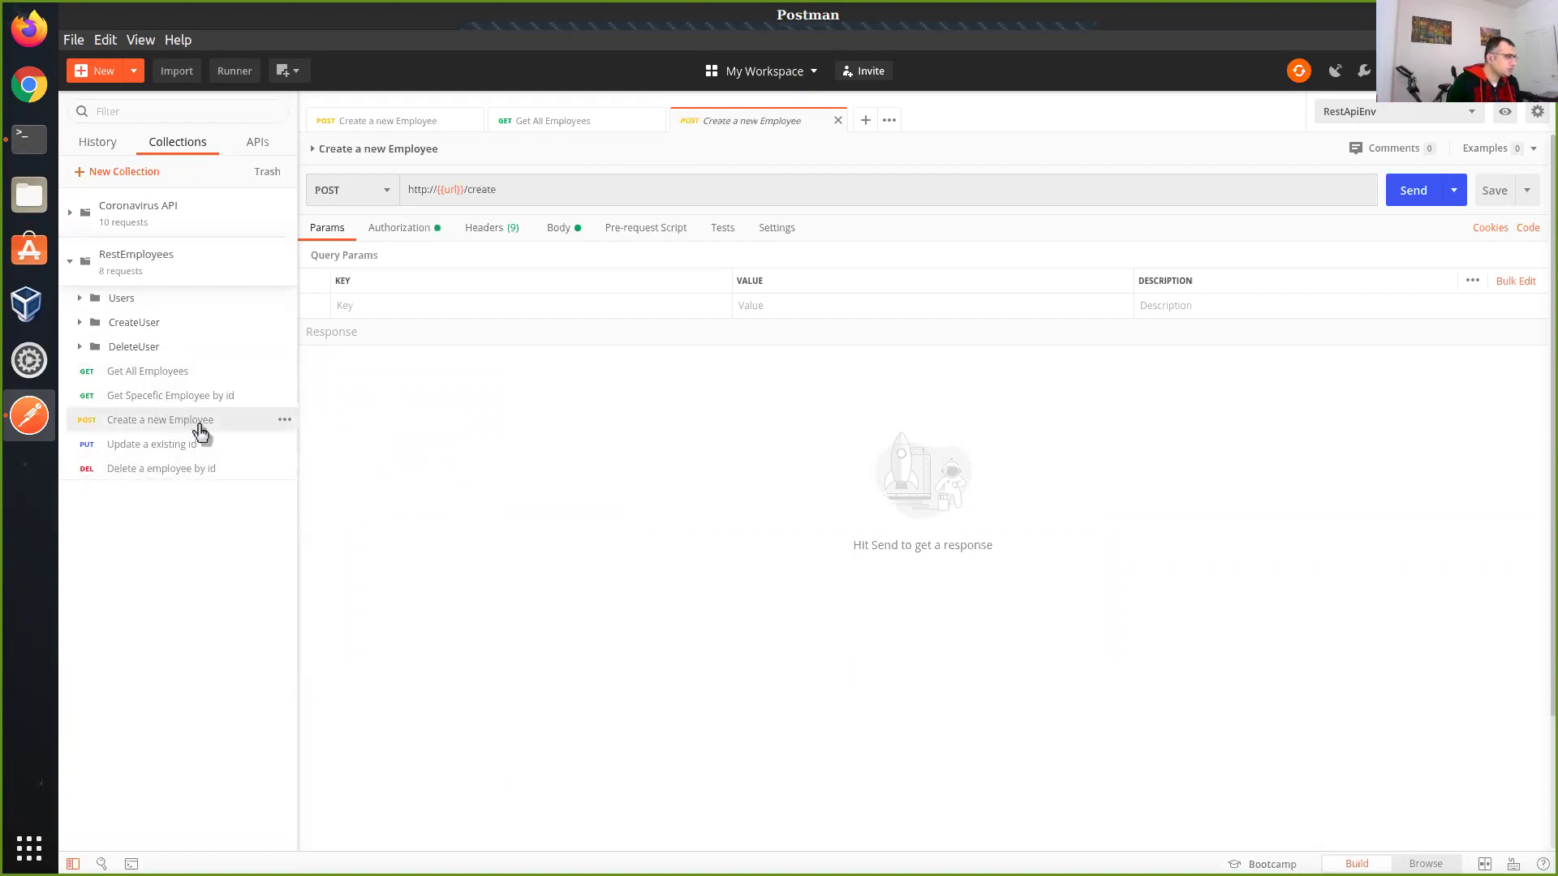
right_click(201, 425)
click(277, 505)
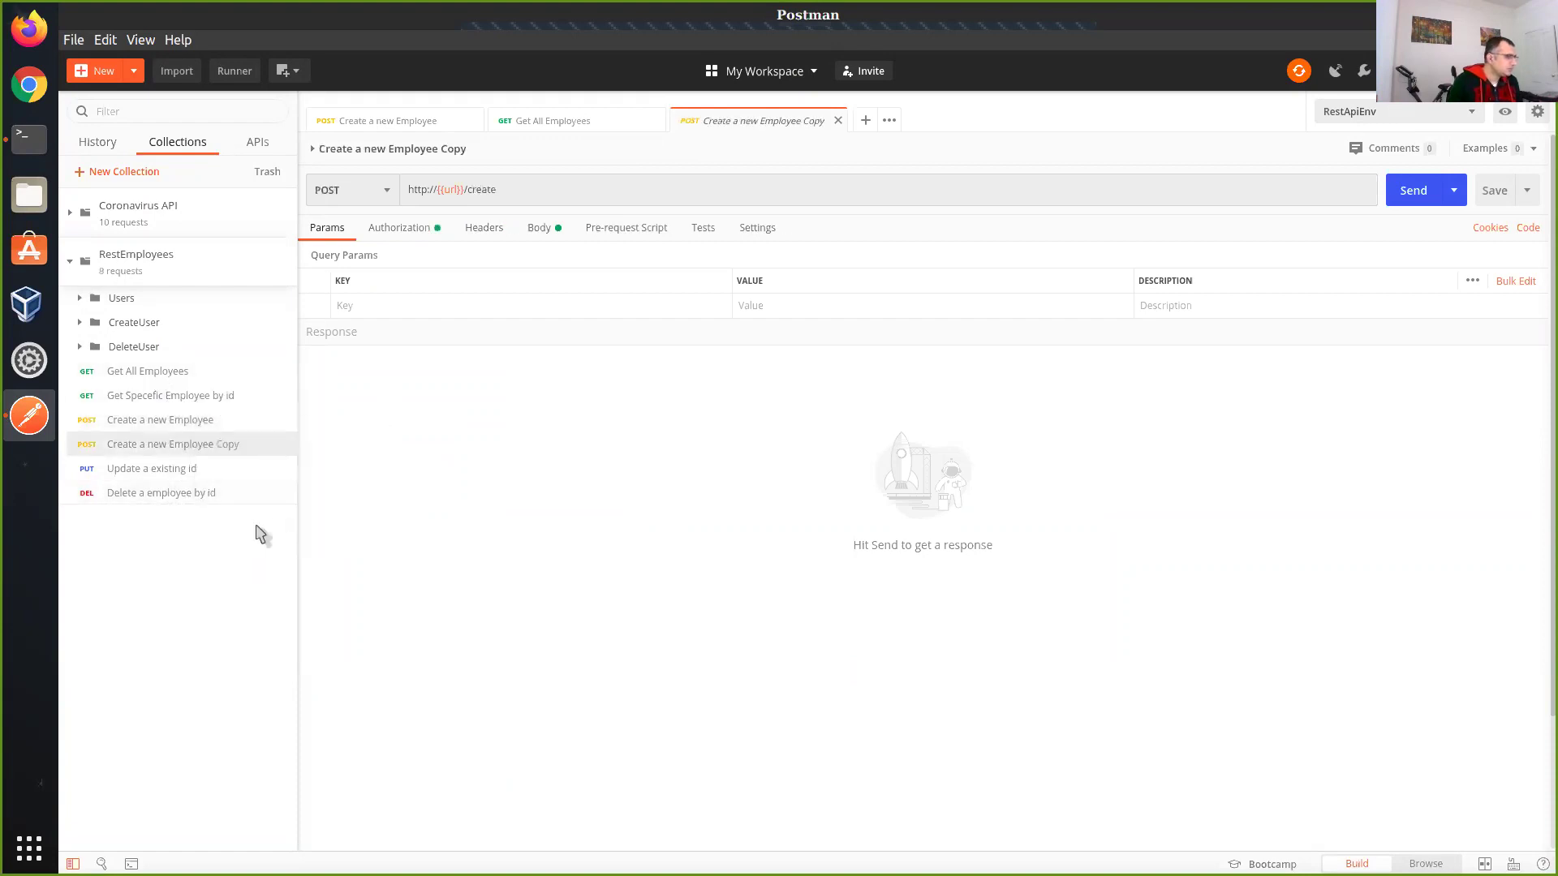
drag(209, 446, 144, 354)
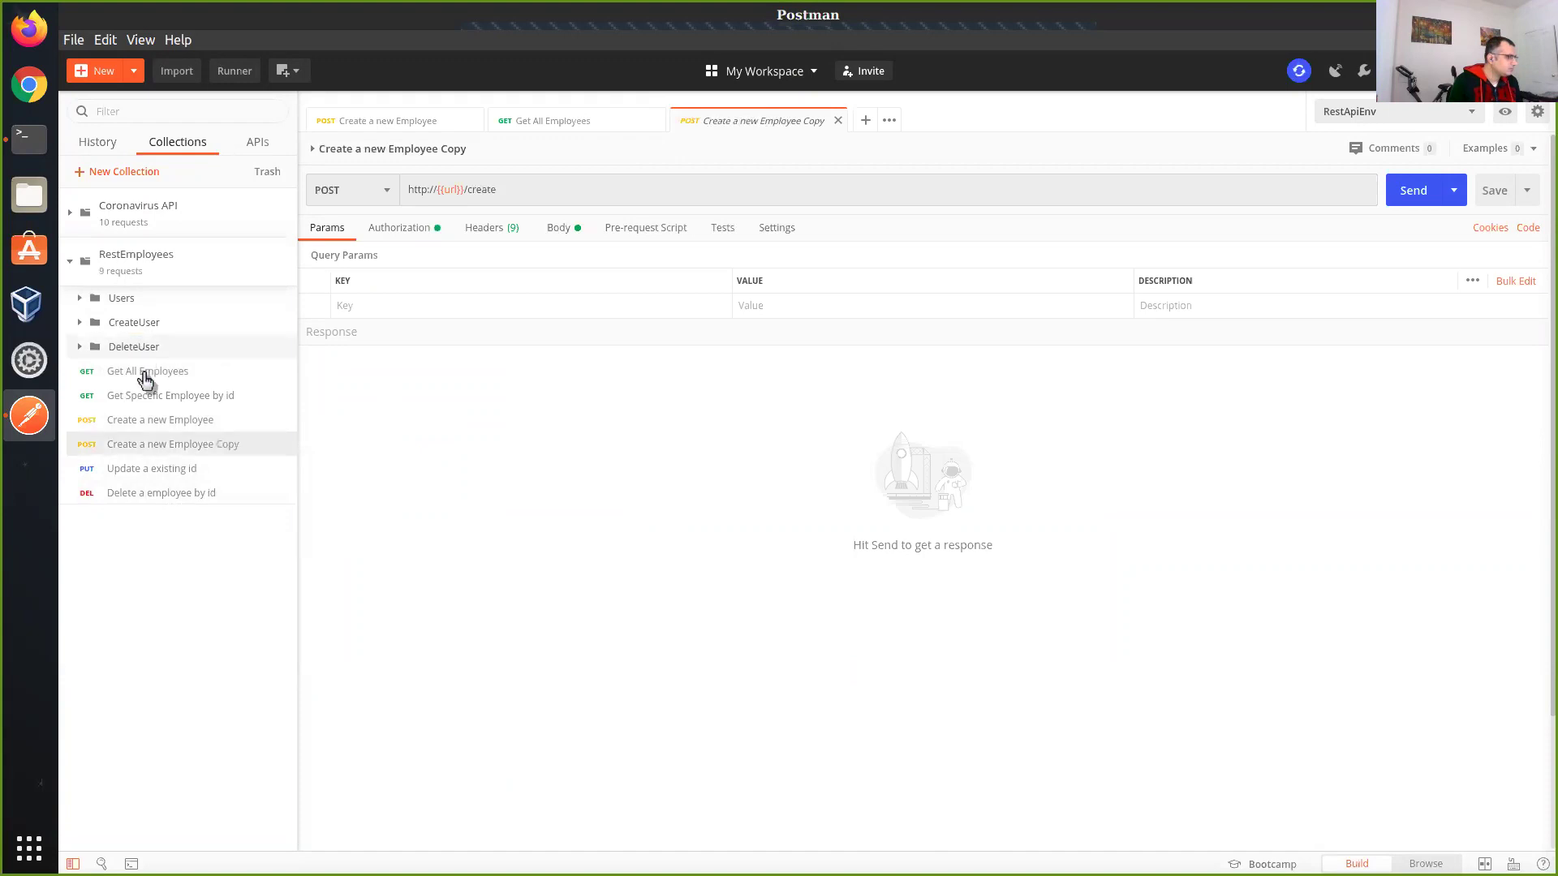
- Duplicate the Delete a employee by id request and move the copy into the DeleteUser folder
click(161, 469)
right_click(160, 470)
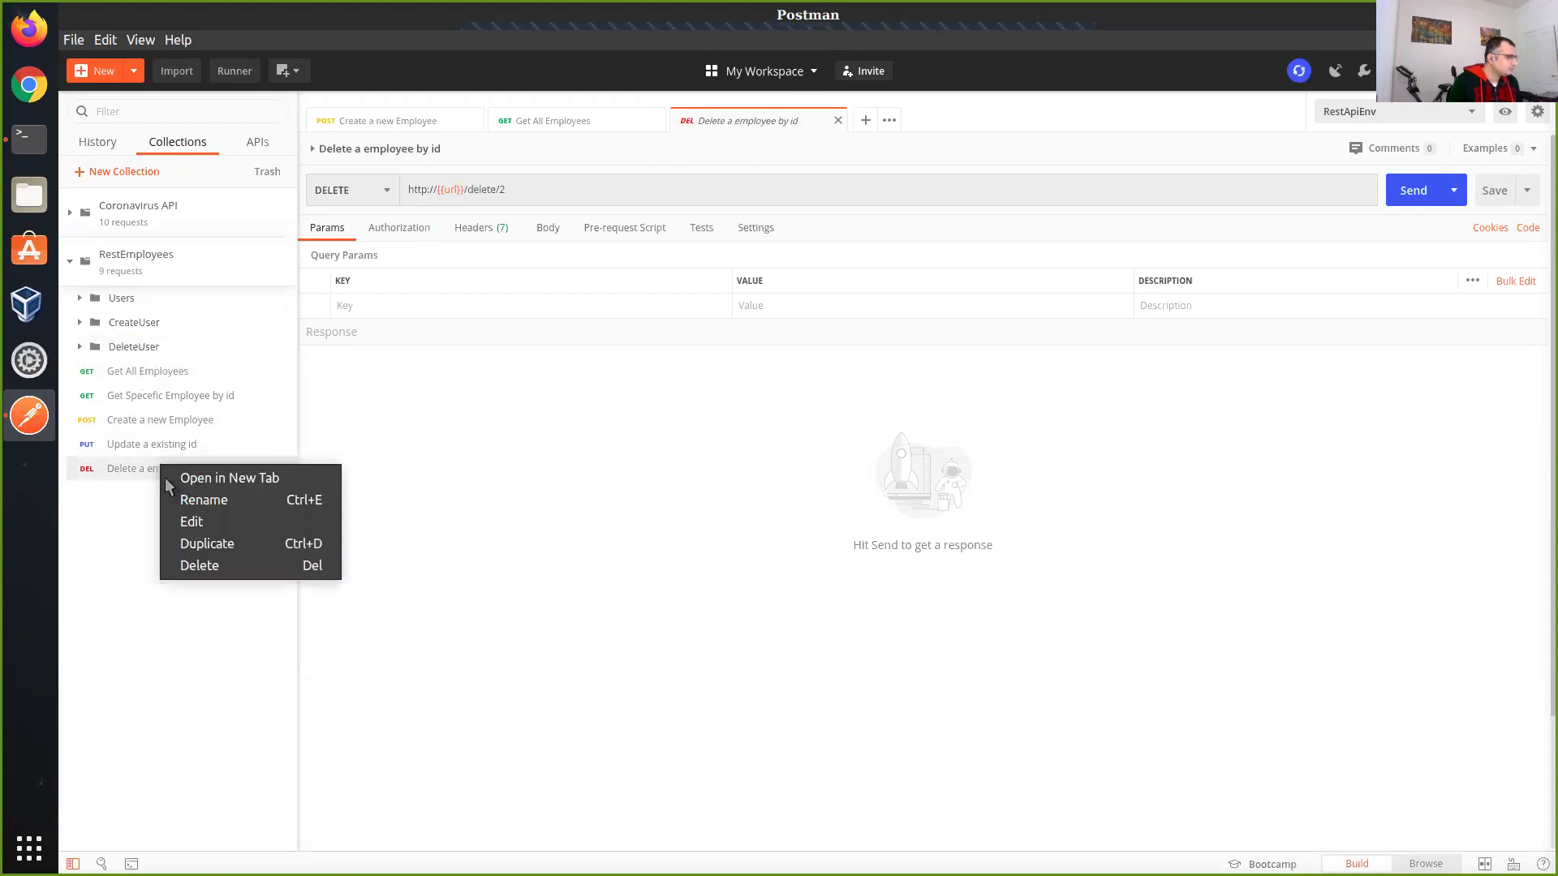
click(243, 545)
drag(195, 501, 130, 349)
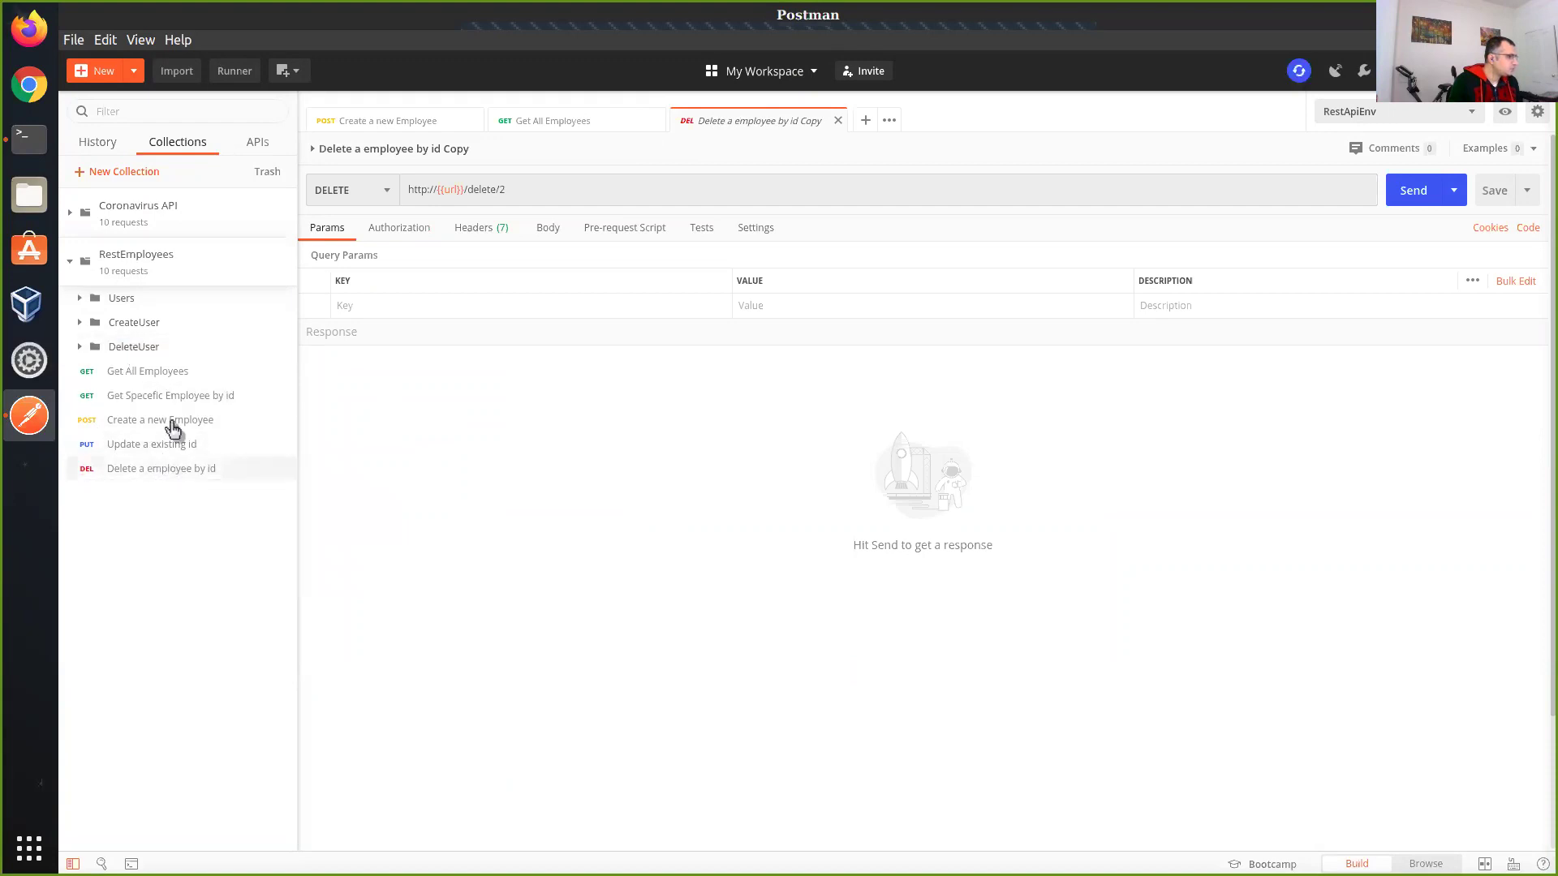
- Duplicate the Get All Employees request into the DeleteUser folder, and expand that folder to review its copied requests
right_click(164, 371)
click(224, 452)
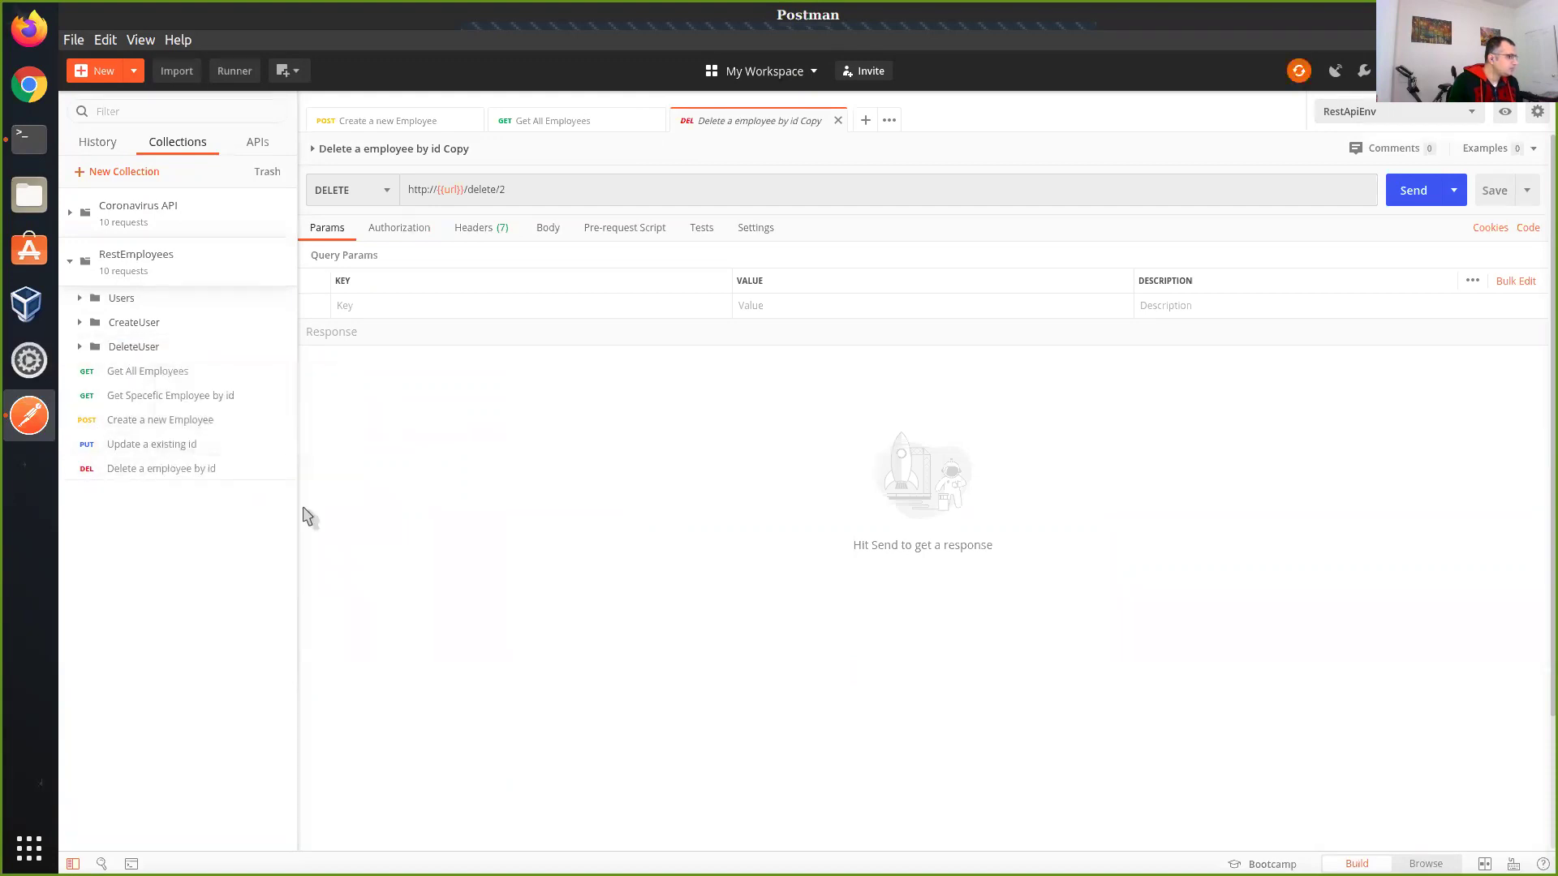
drag(182, 412, 97, 348)
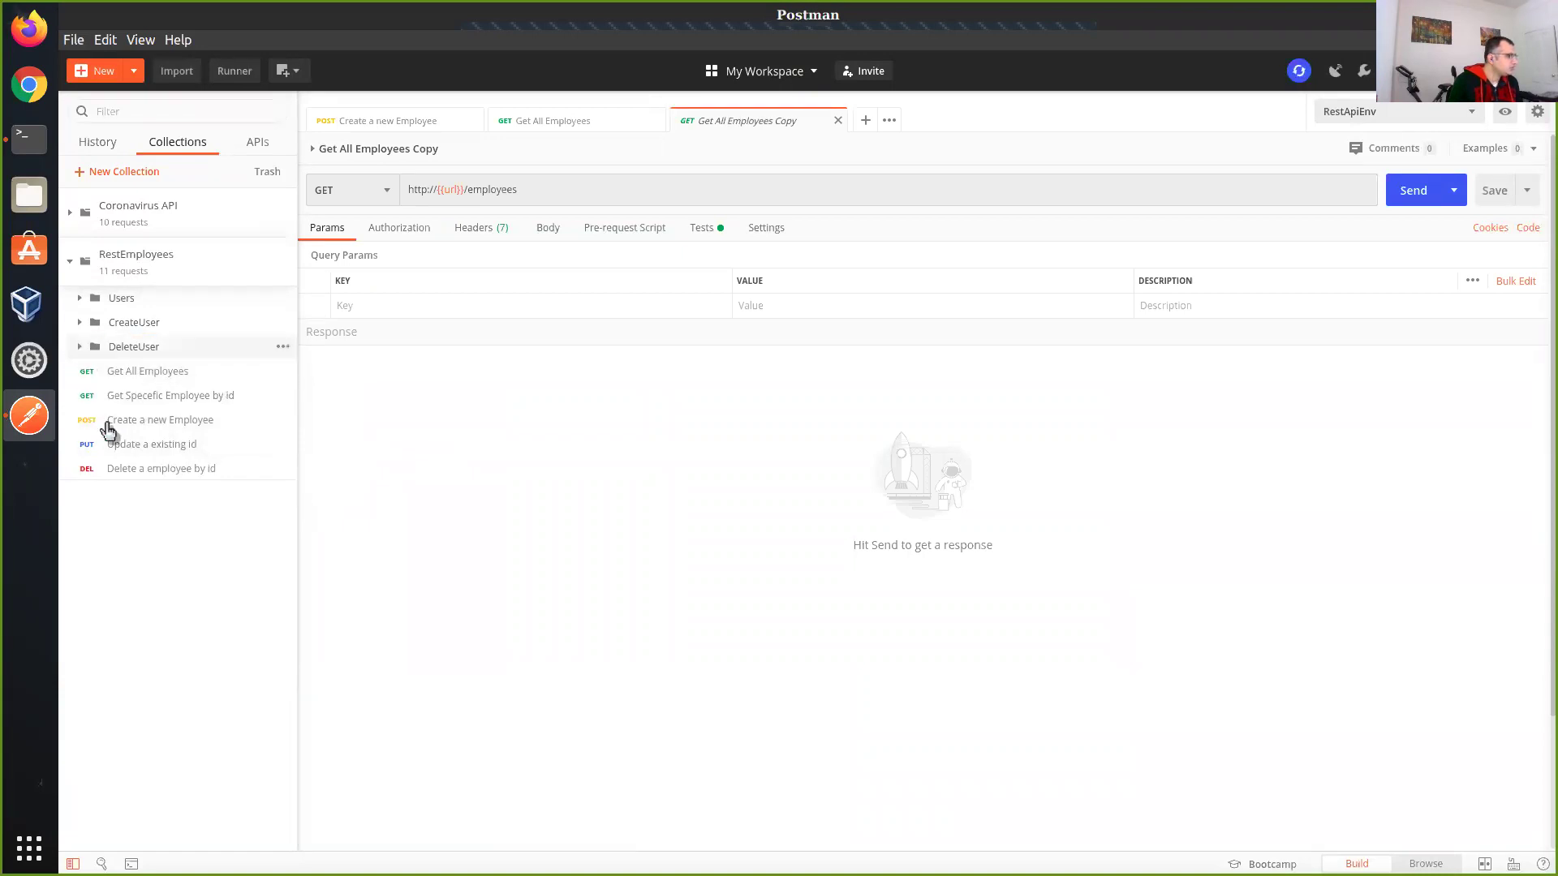
click(199, 382)
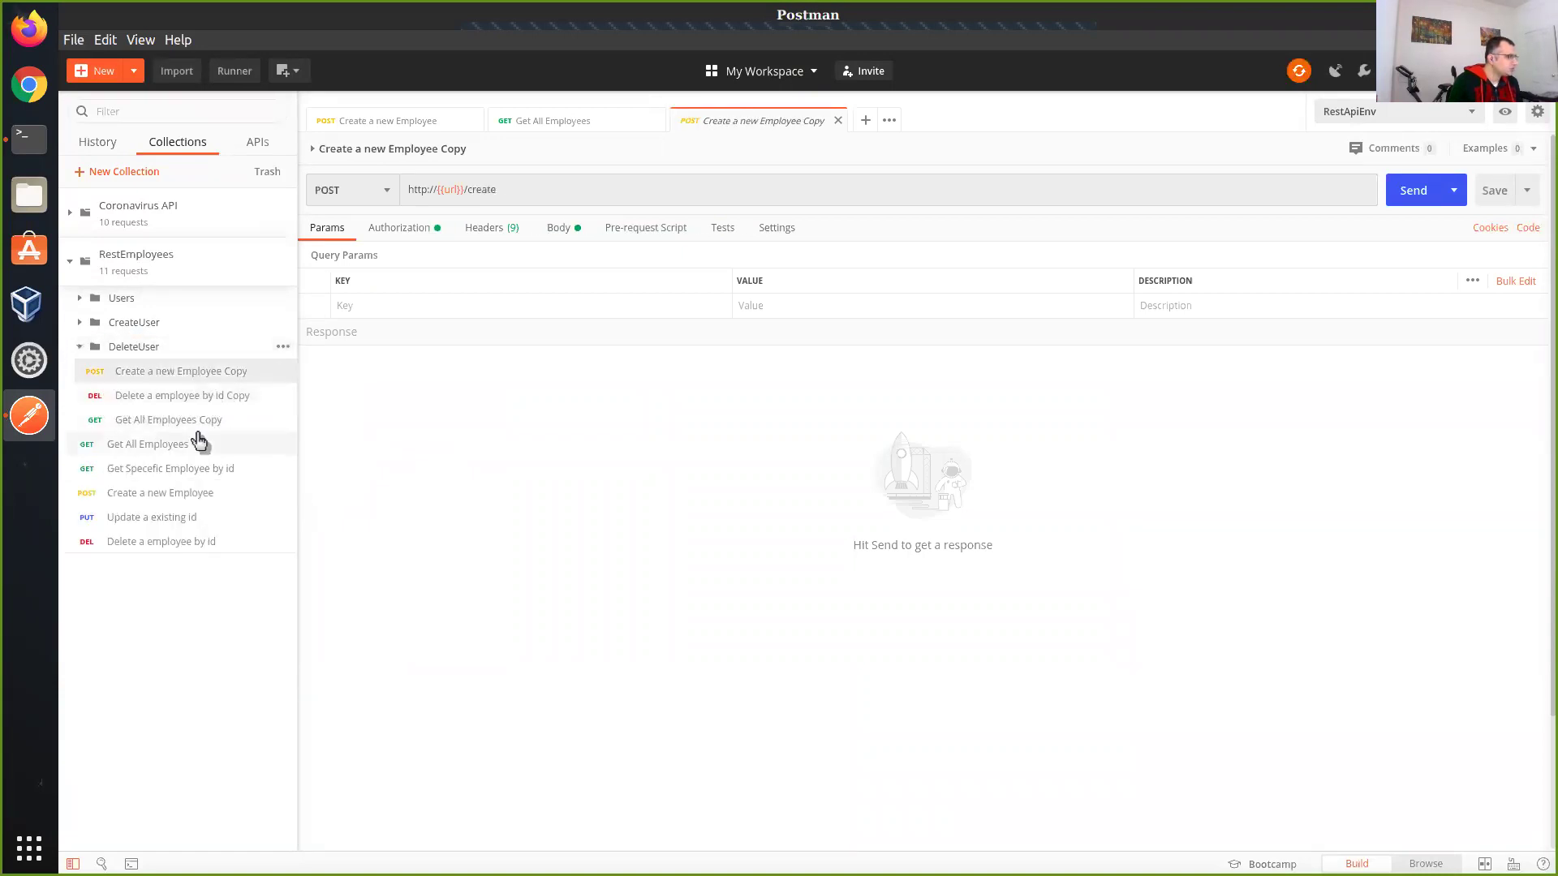
click(215, 399)
click(199, 421)
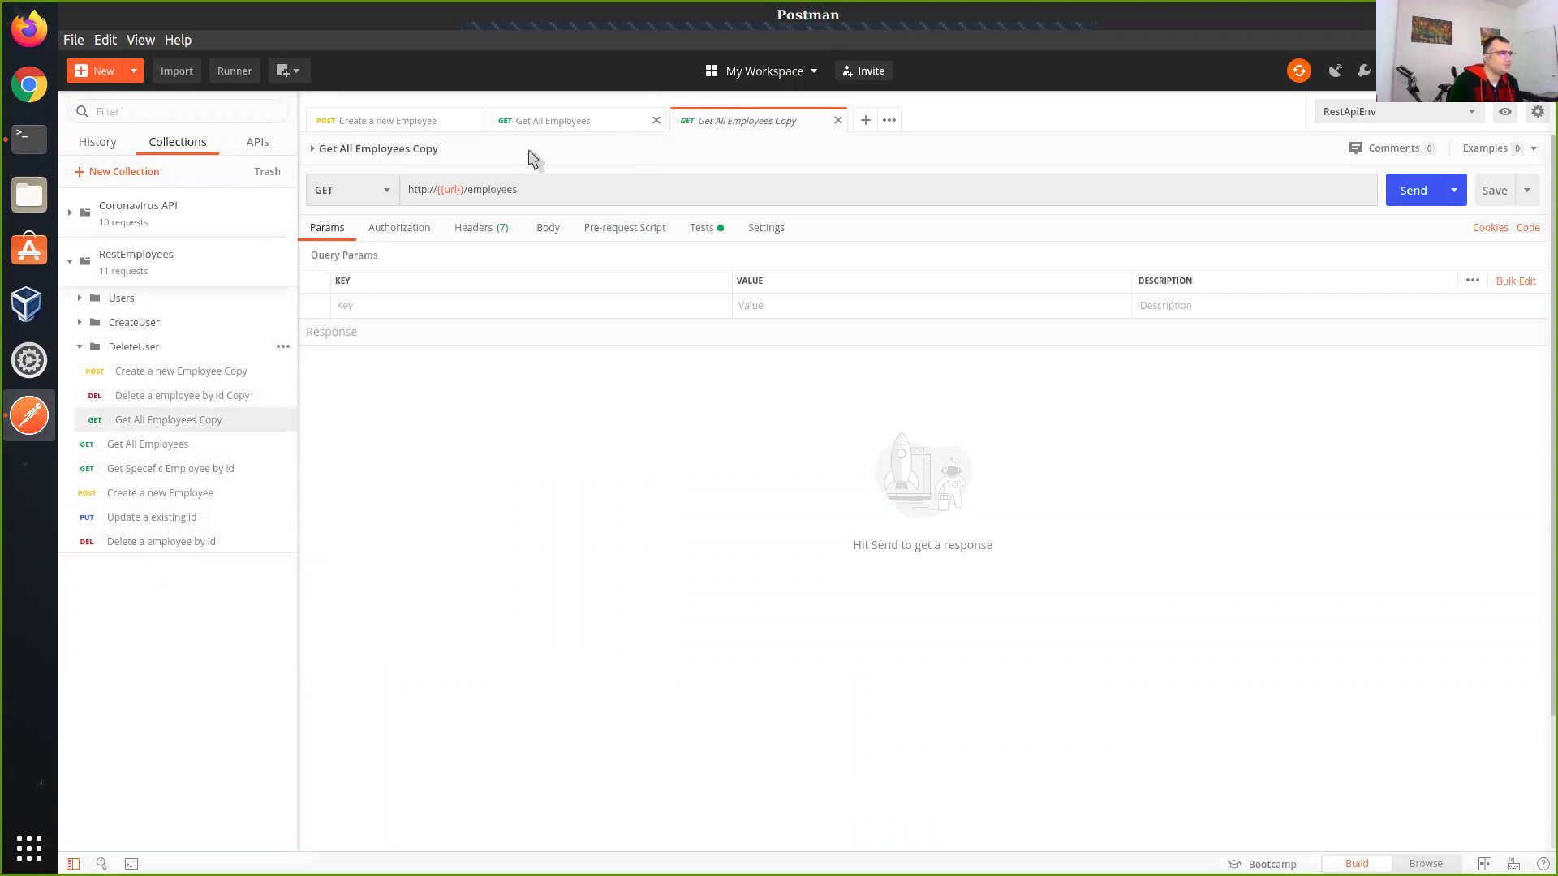
- Set the name in the raw body of the already open Create a new Employee request to TestDeletedUser and save the request
click(405, 121)
double_click(460, 283)
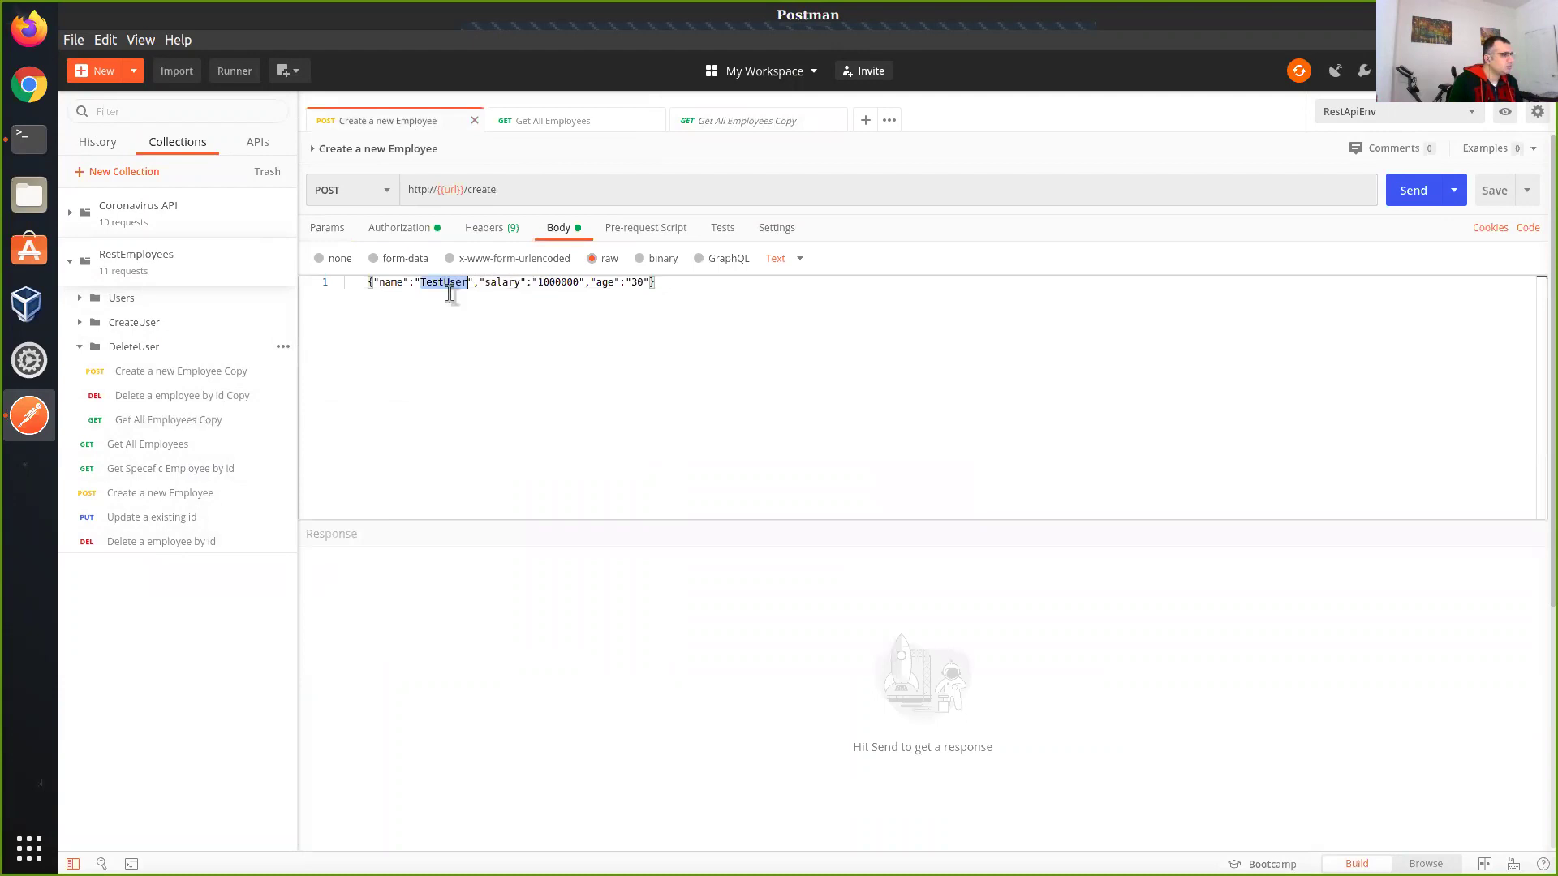
key(Right)
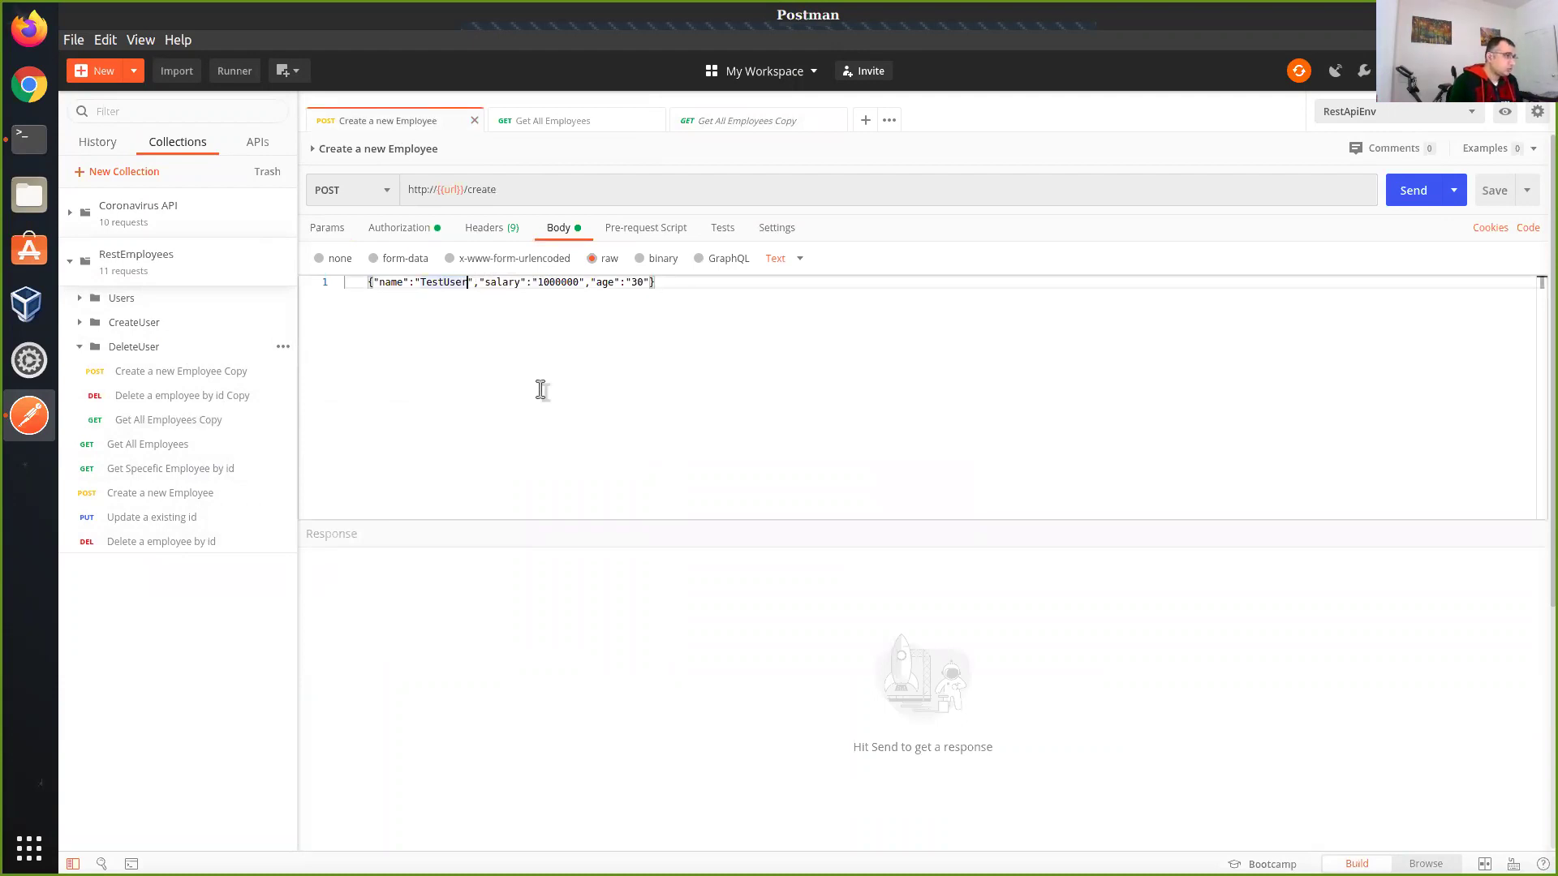
text(De)
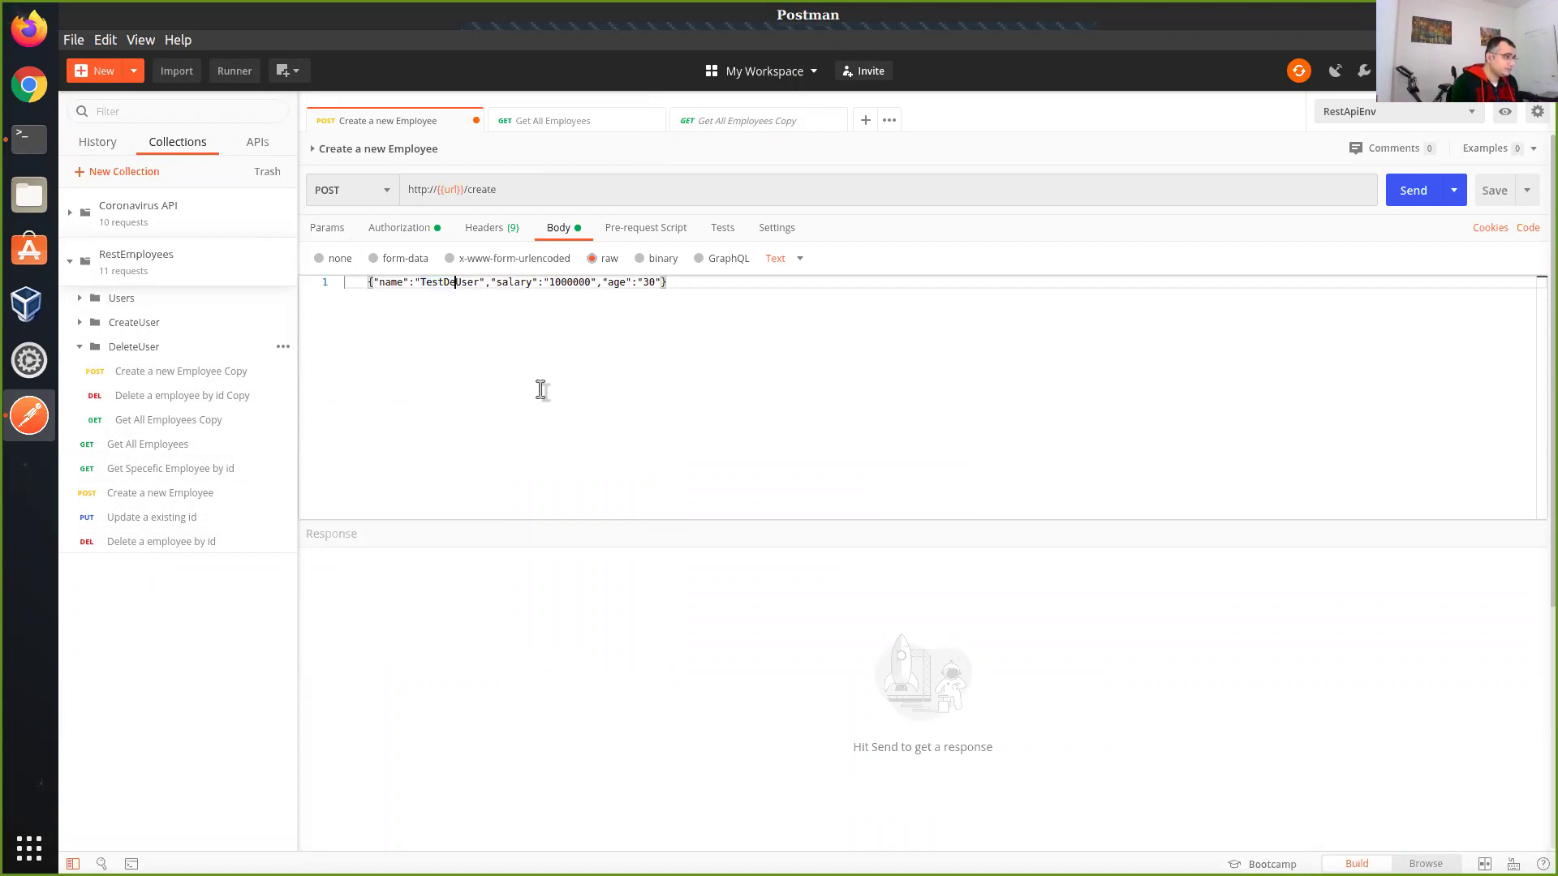
text(leted)
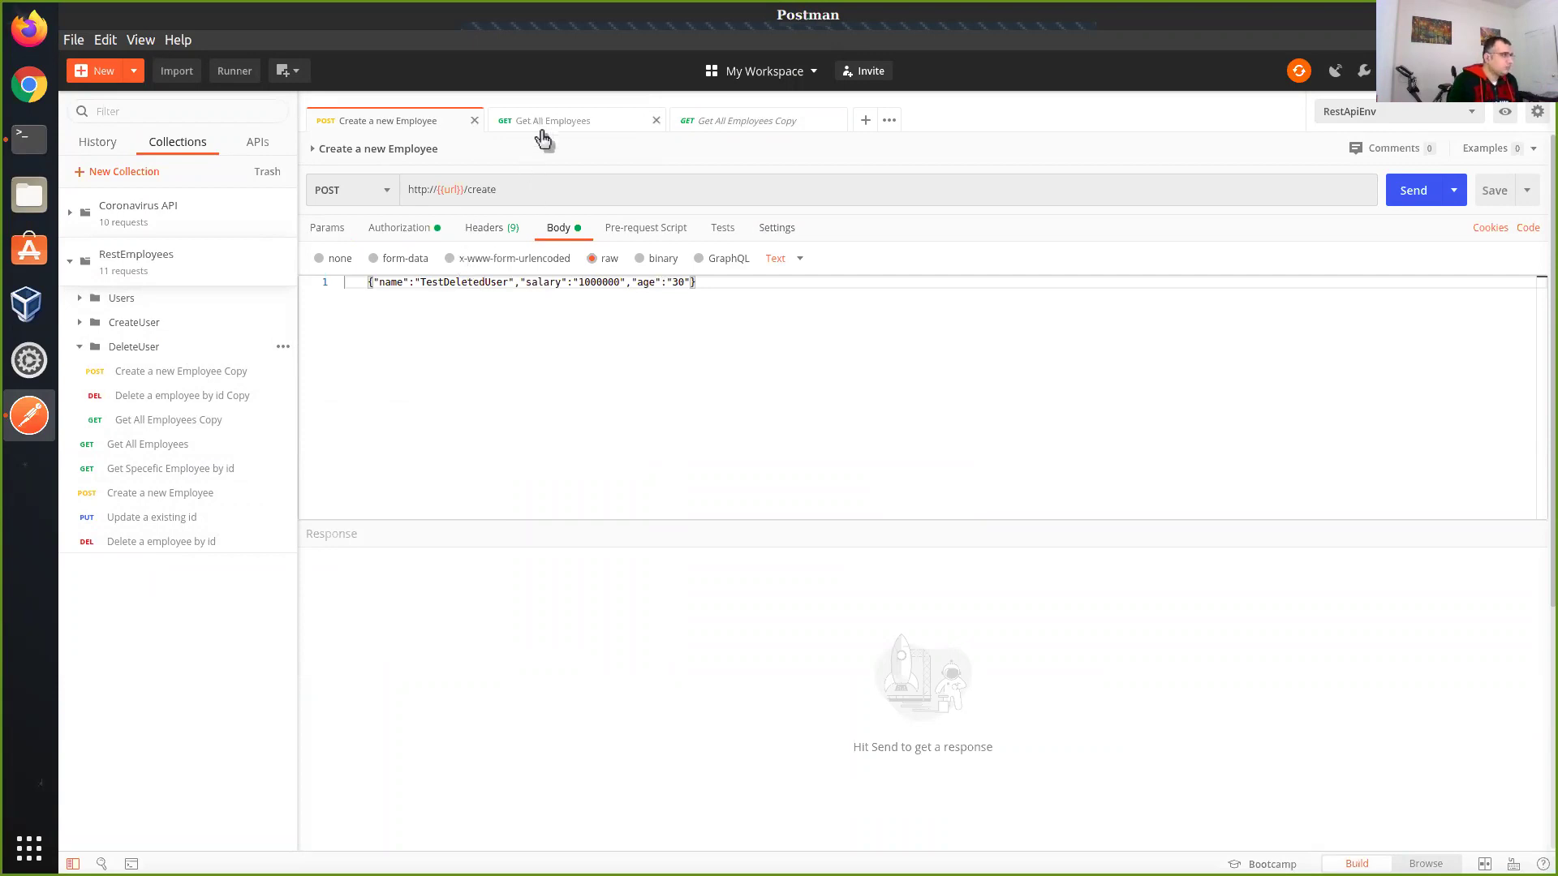
key(ctrl+s)
- Examine the URL of the Delete a employee by id Copy request and the test scripts of Create a new Employee and Get All Employees
click(220, 397)
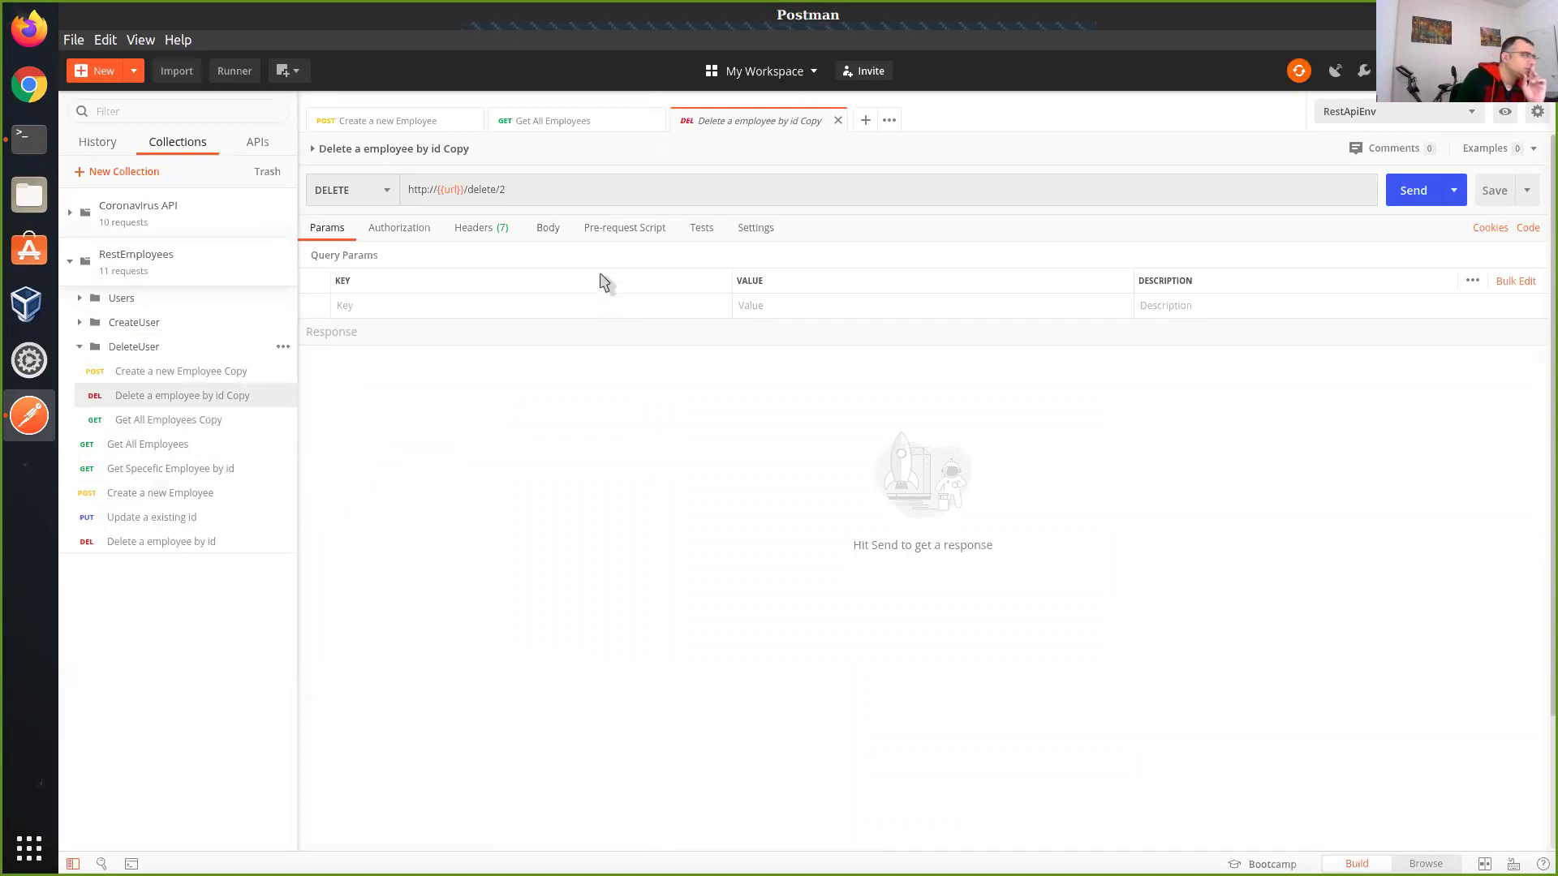
click(560, 190)
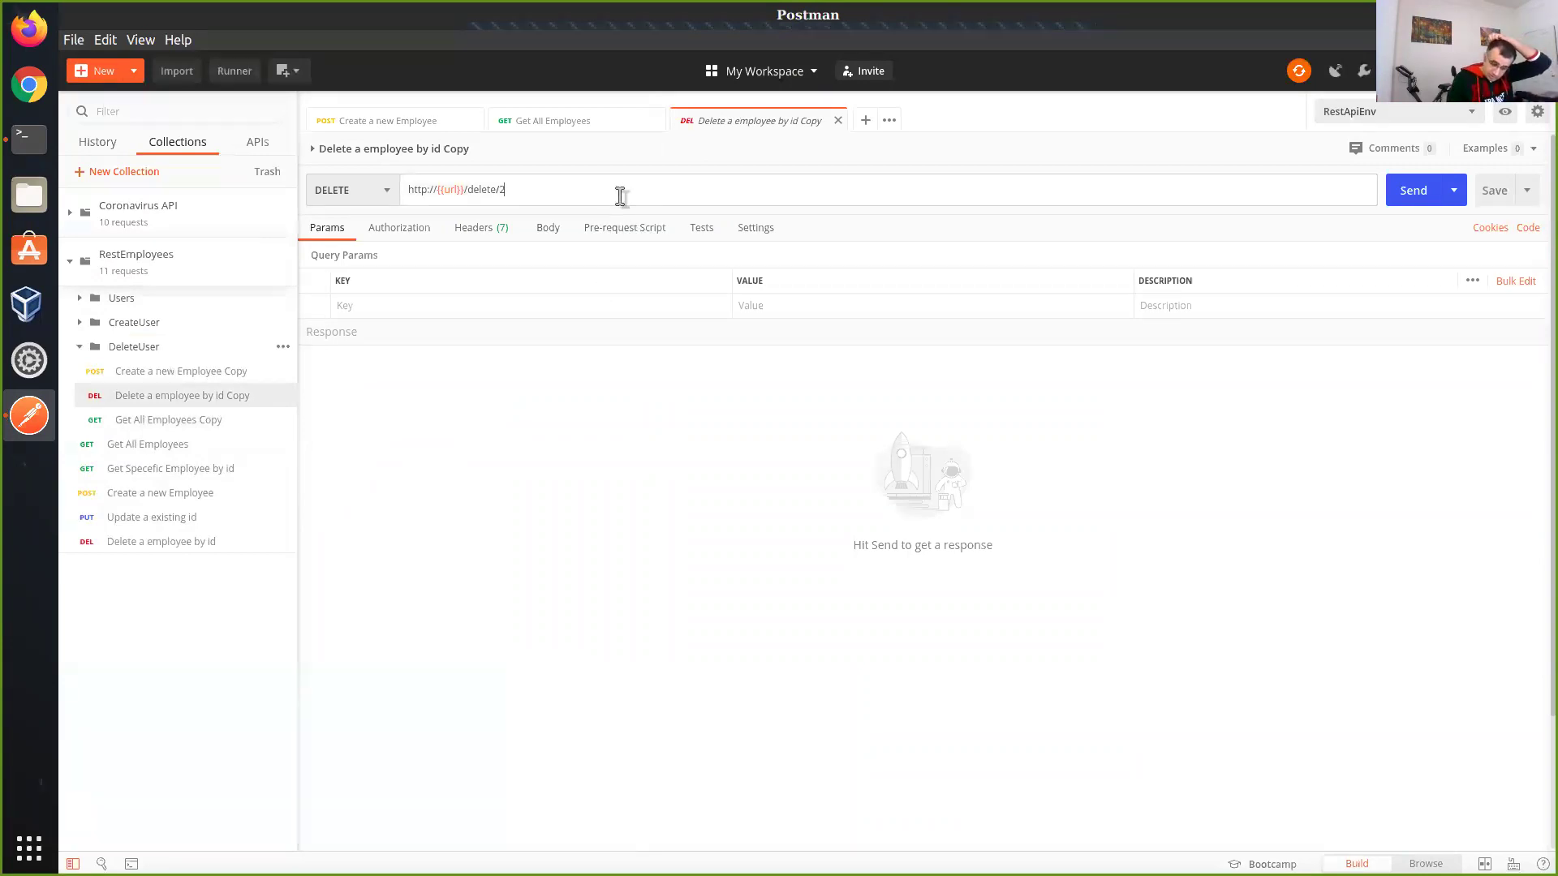
click(418, 132)
click(721, 234)
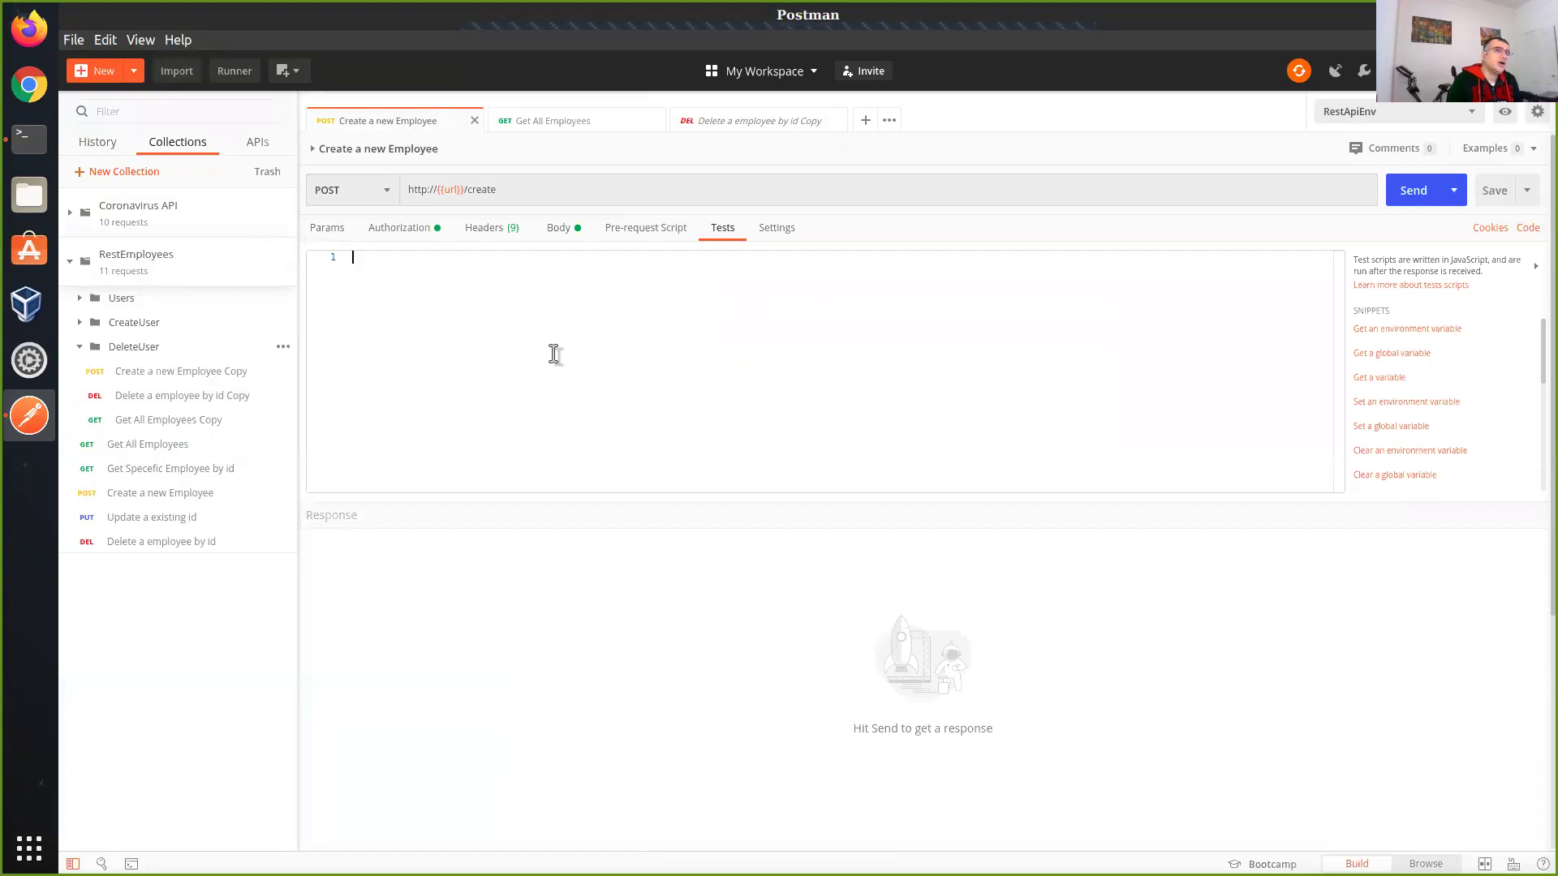
click(544, 120)
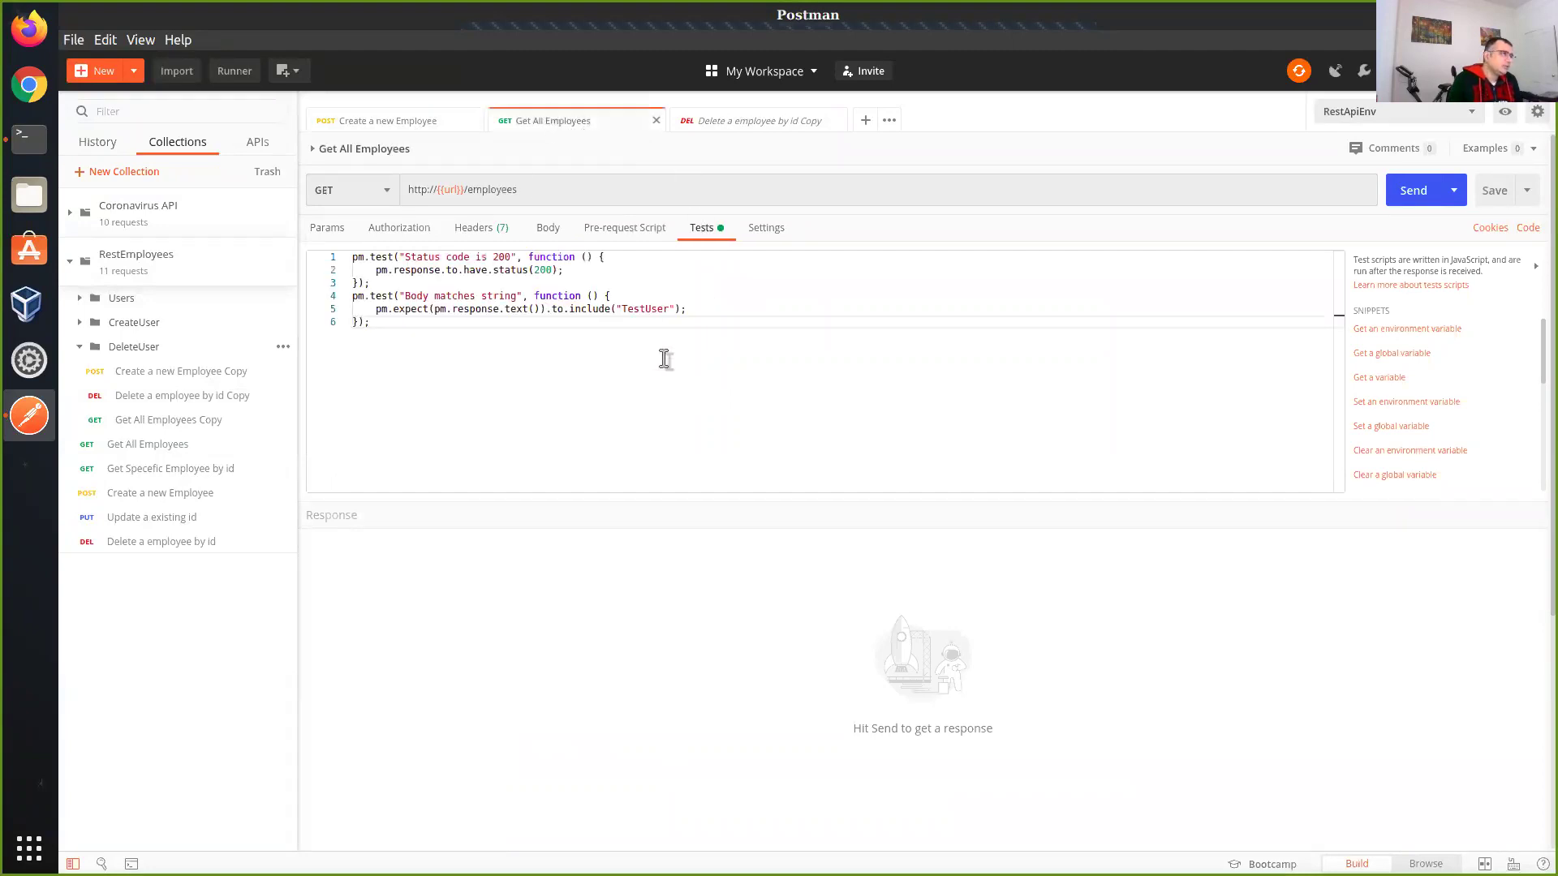
click(739, 123)
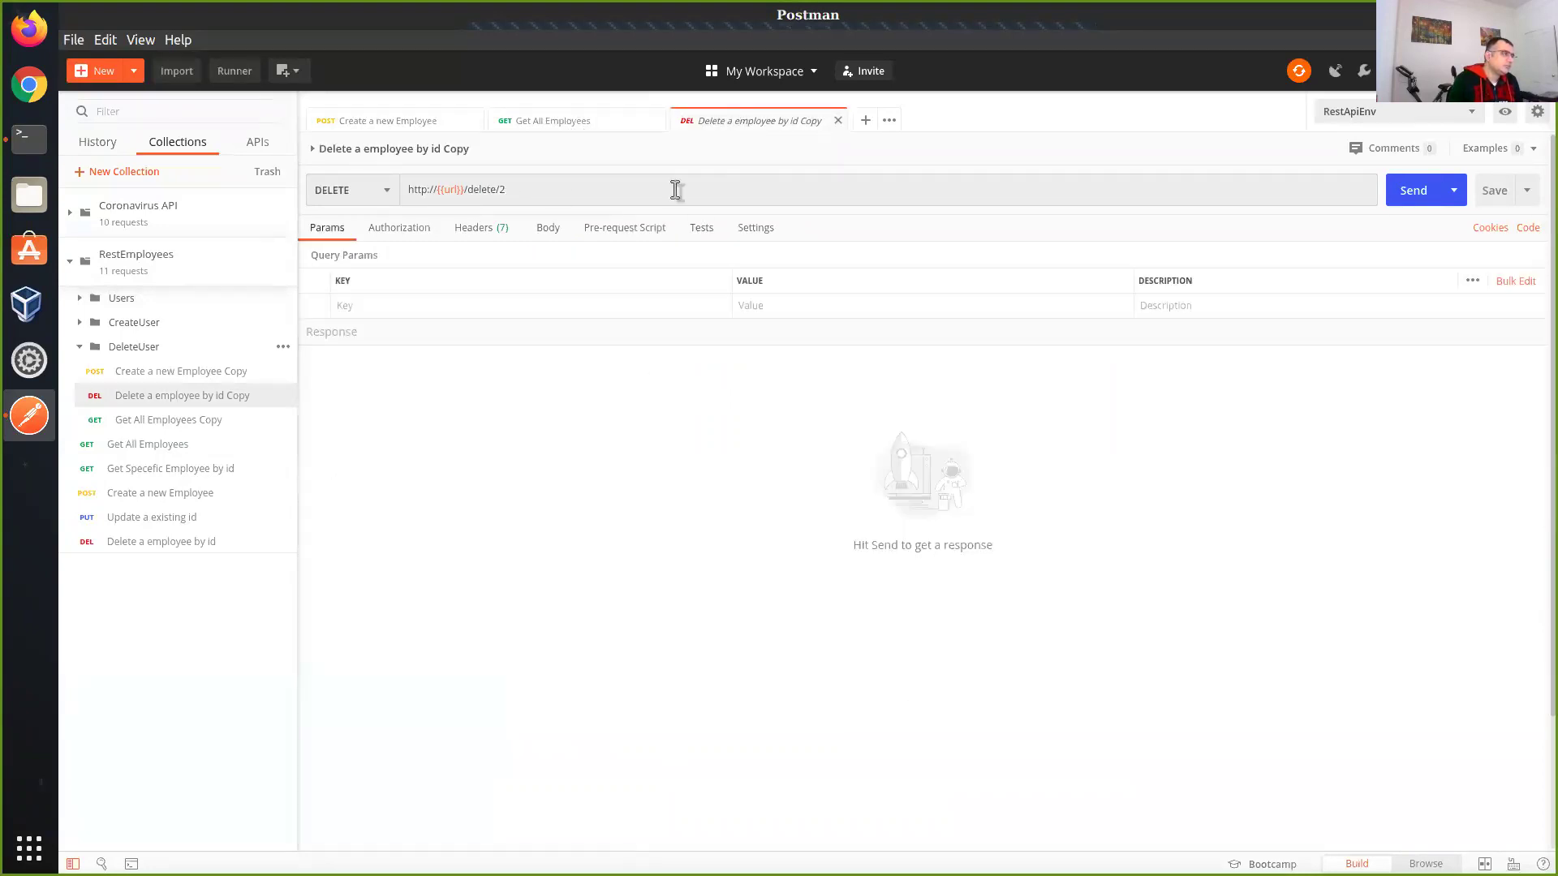
click(566, 123)
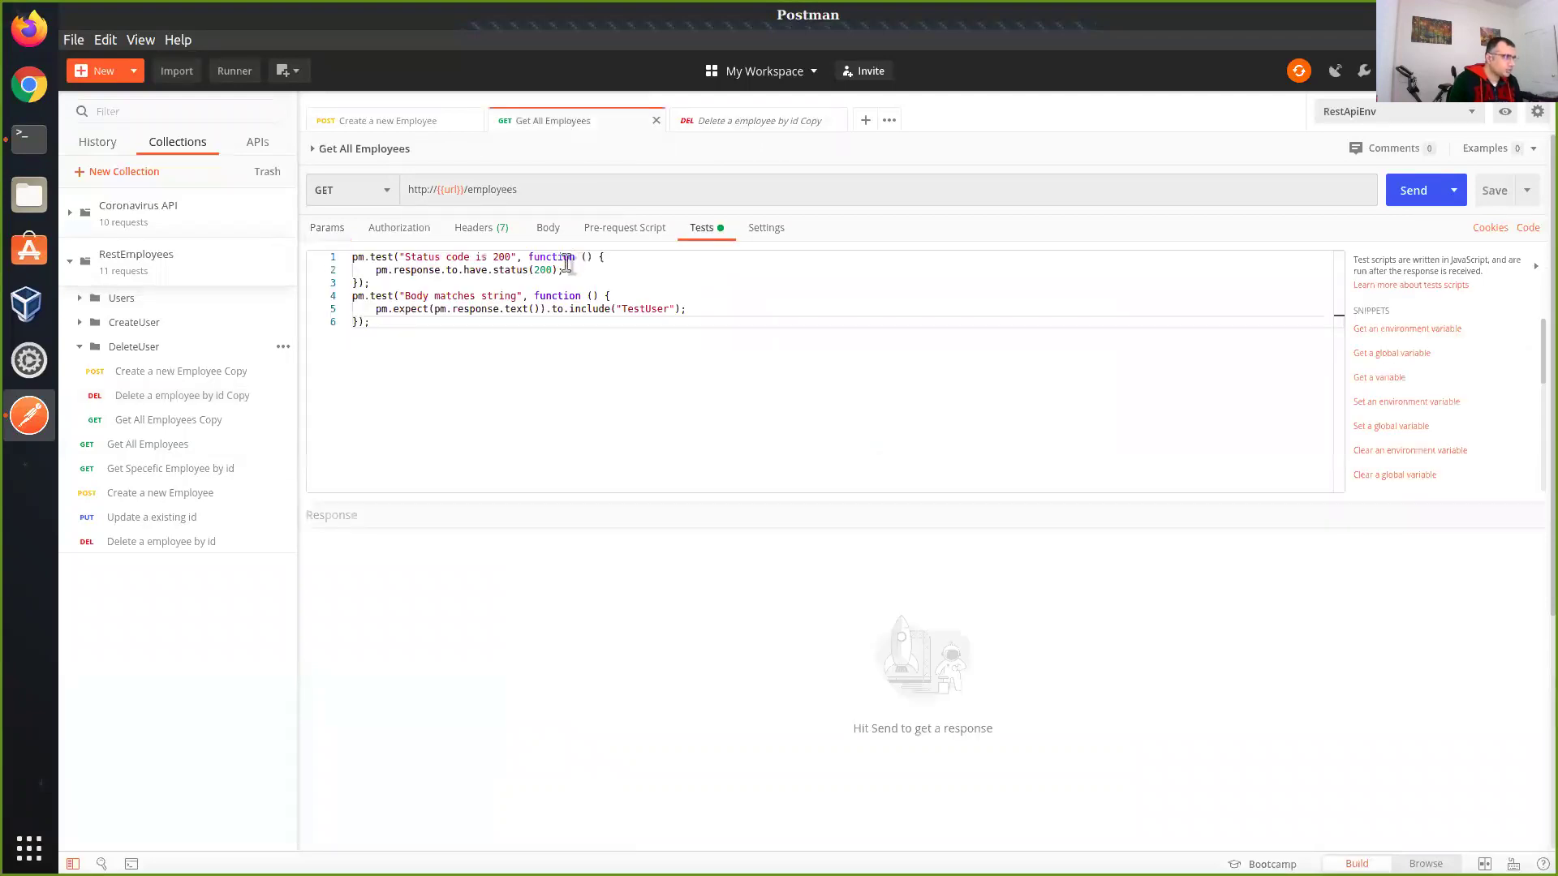
- Look through the test script snippets available for the Delete a employee by id Copy request
click(759, 124)
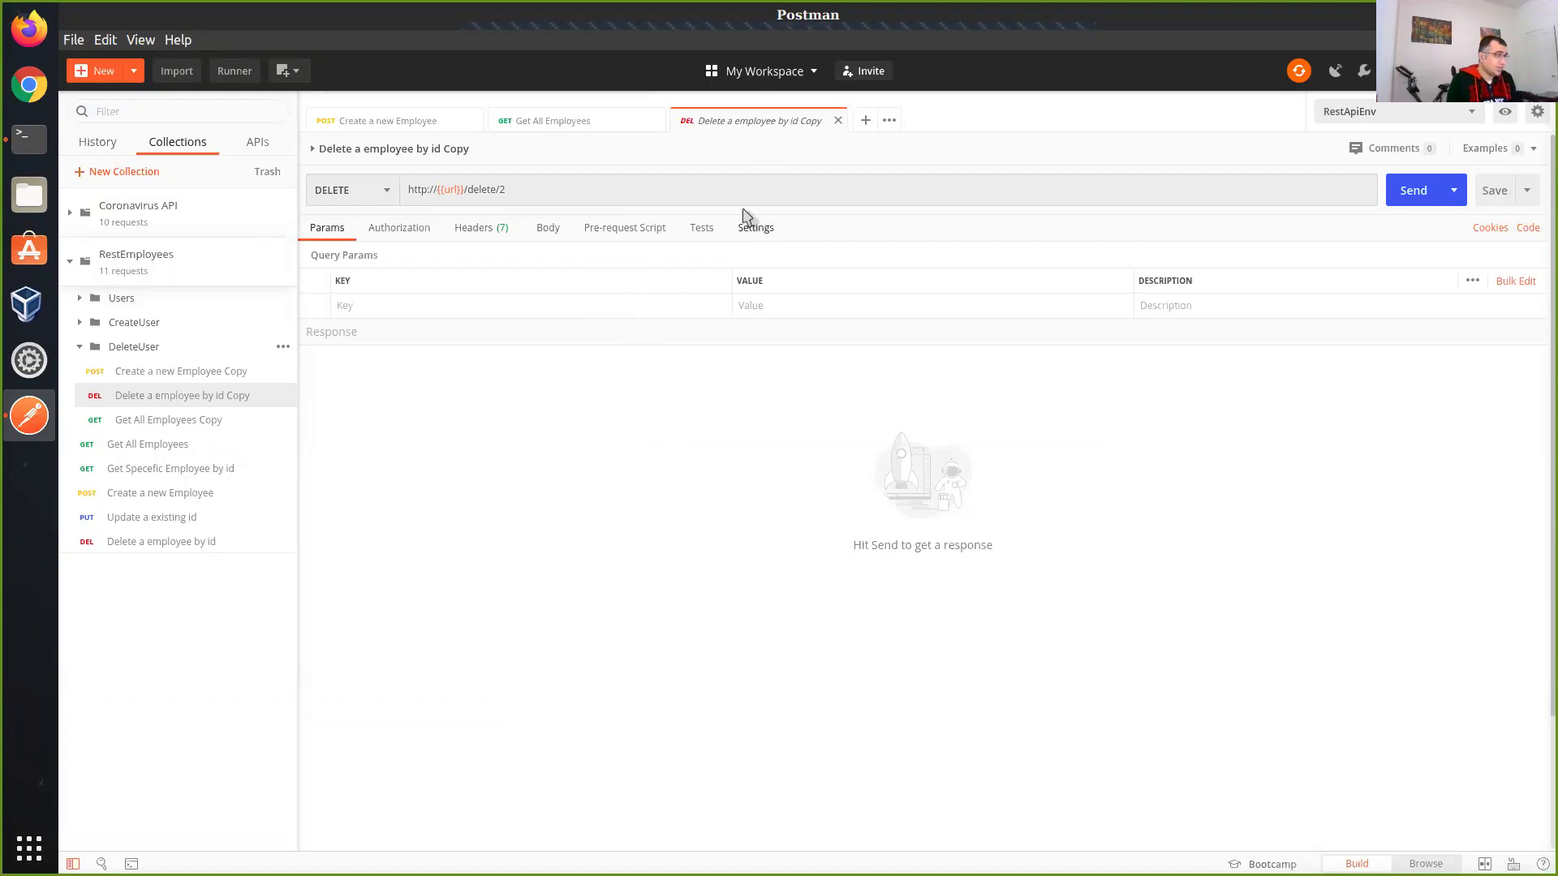
click(701, 228)
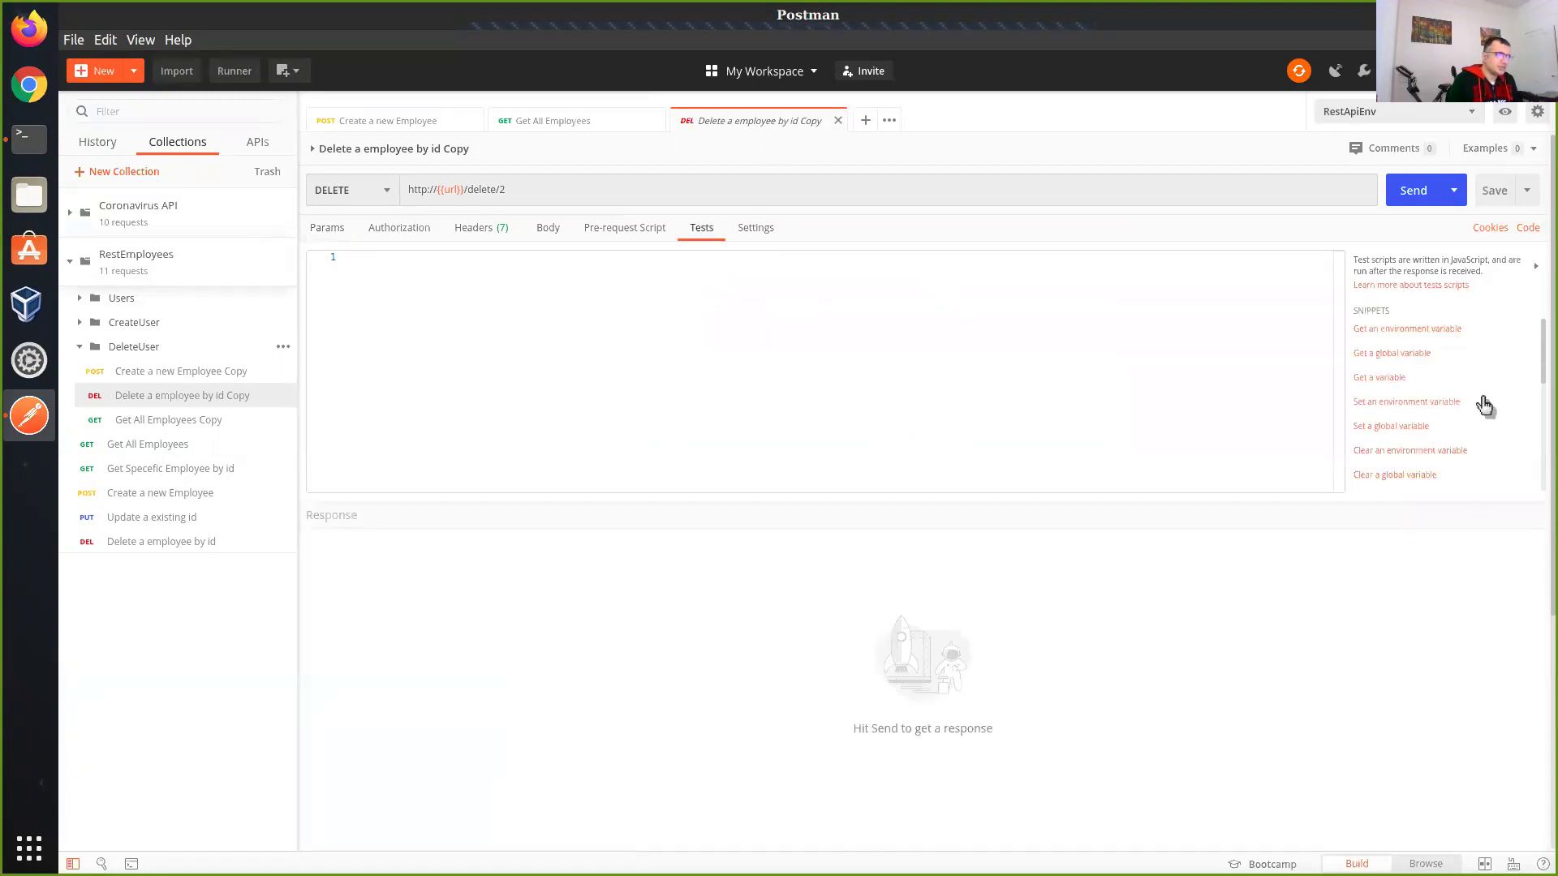
scroll(1481, 442, down, 5)
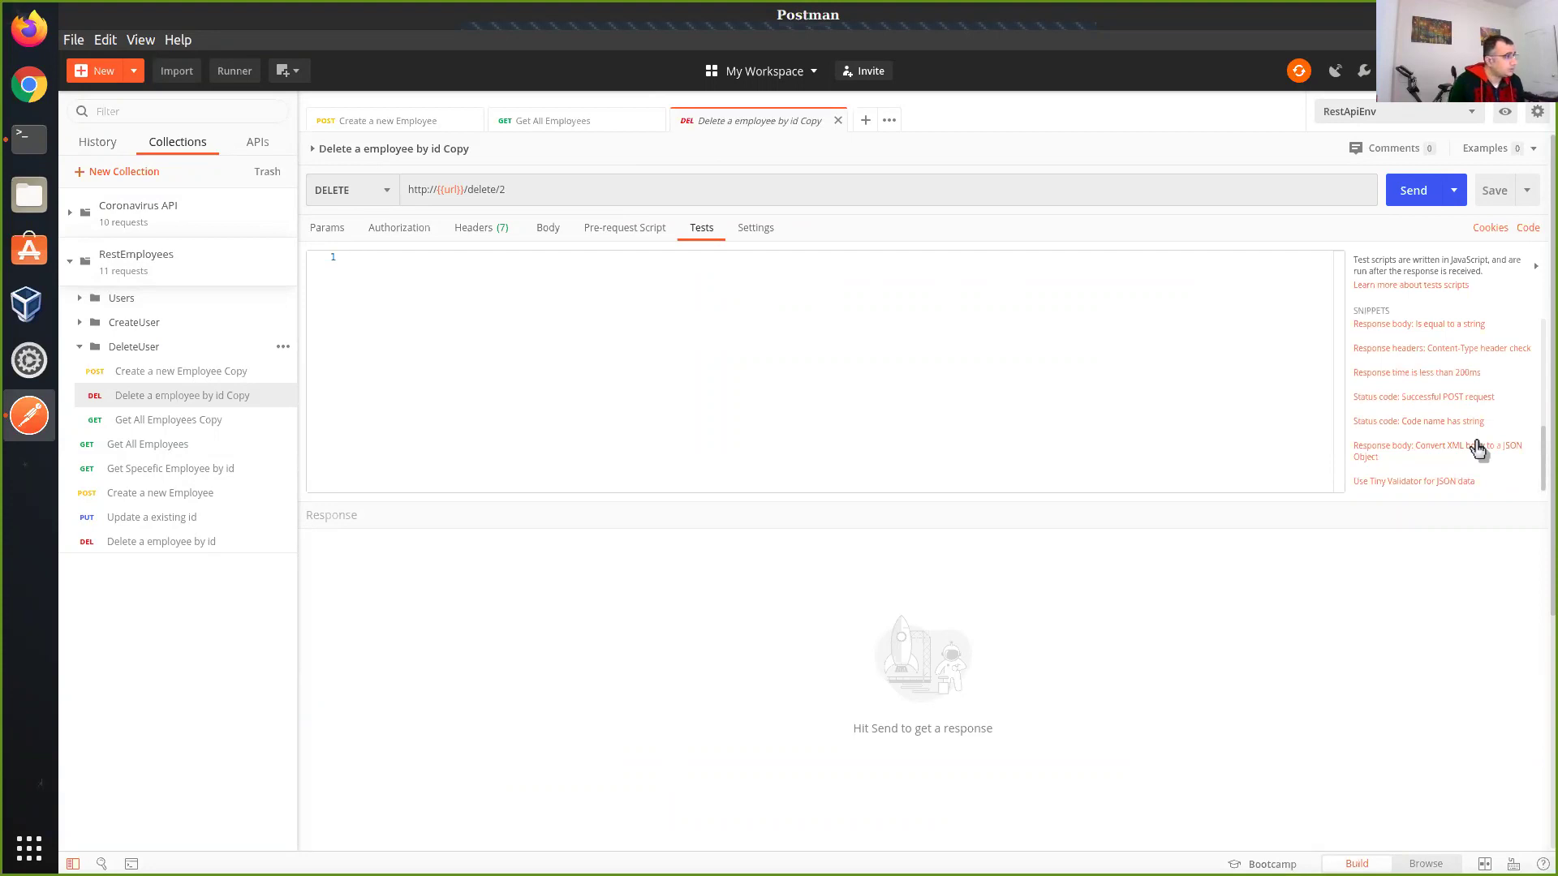
scroll(1477, 449, down, 3)
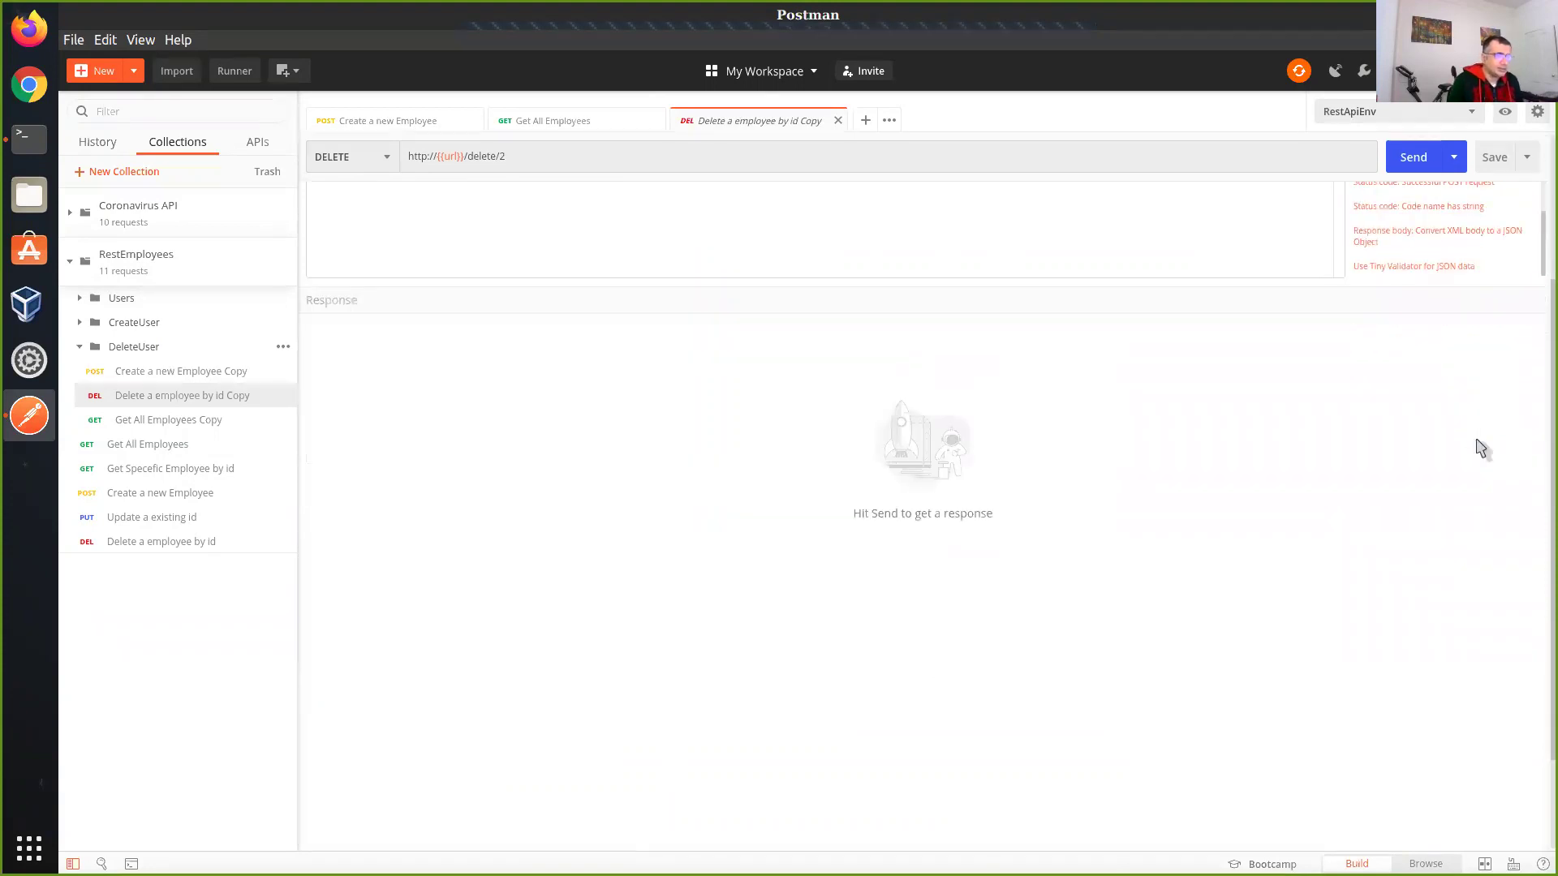
scroll(1476, 503, up, 3)
click(1207, 420)
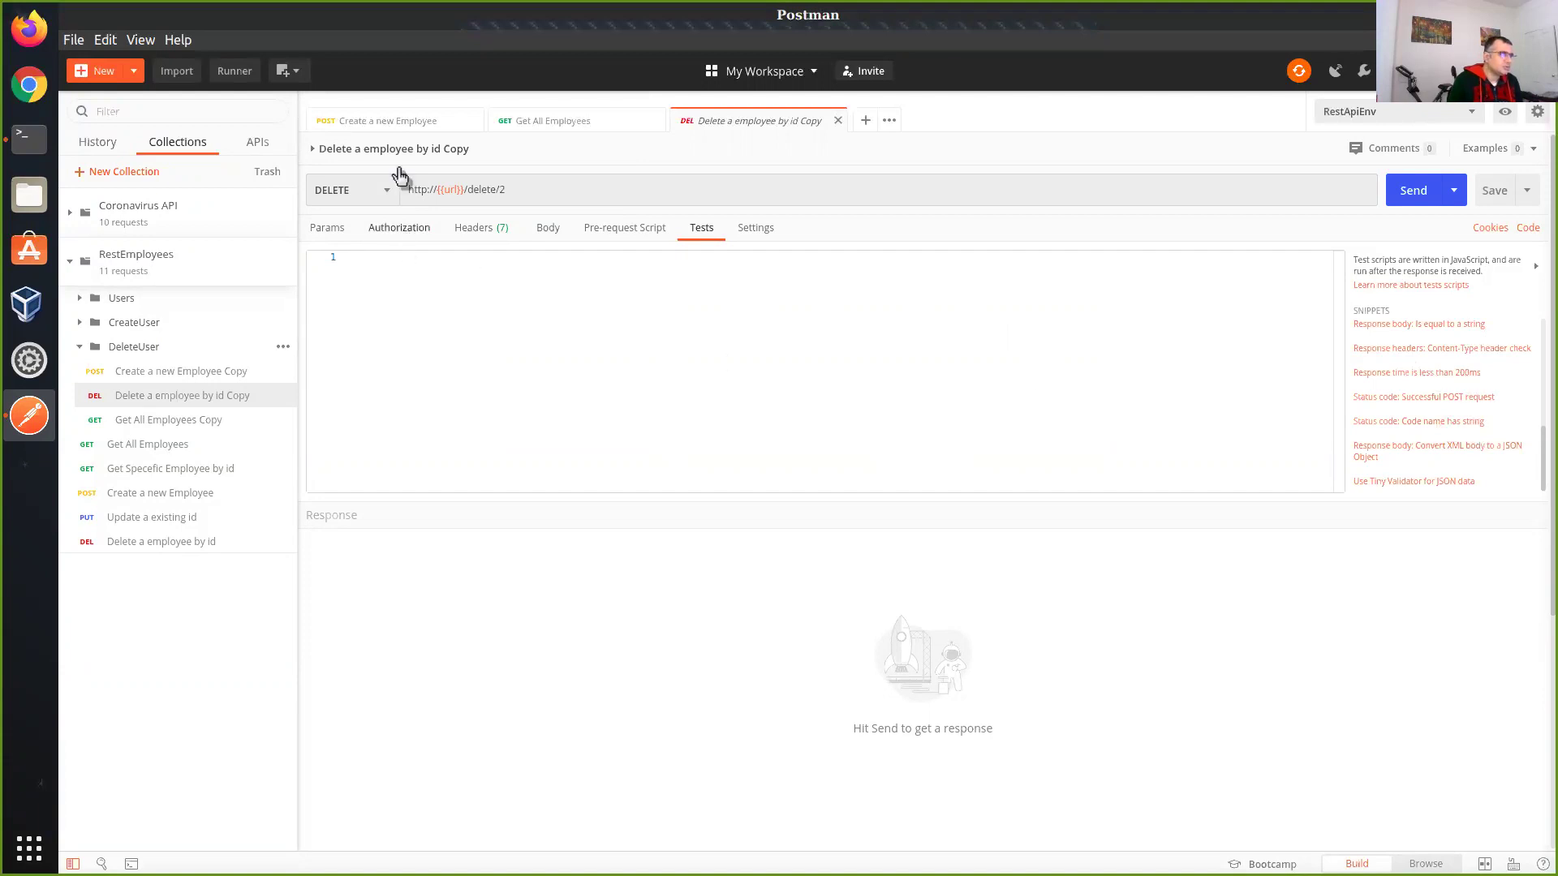
- Send the Create a new Employee request and examine the id returned in the response body
click(410, 130)
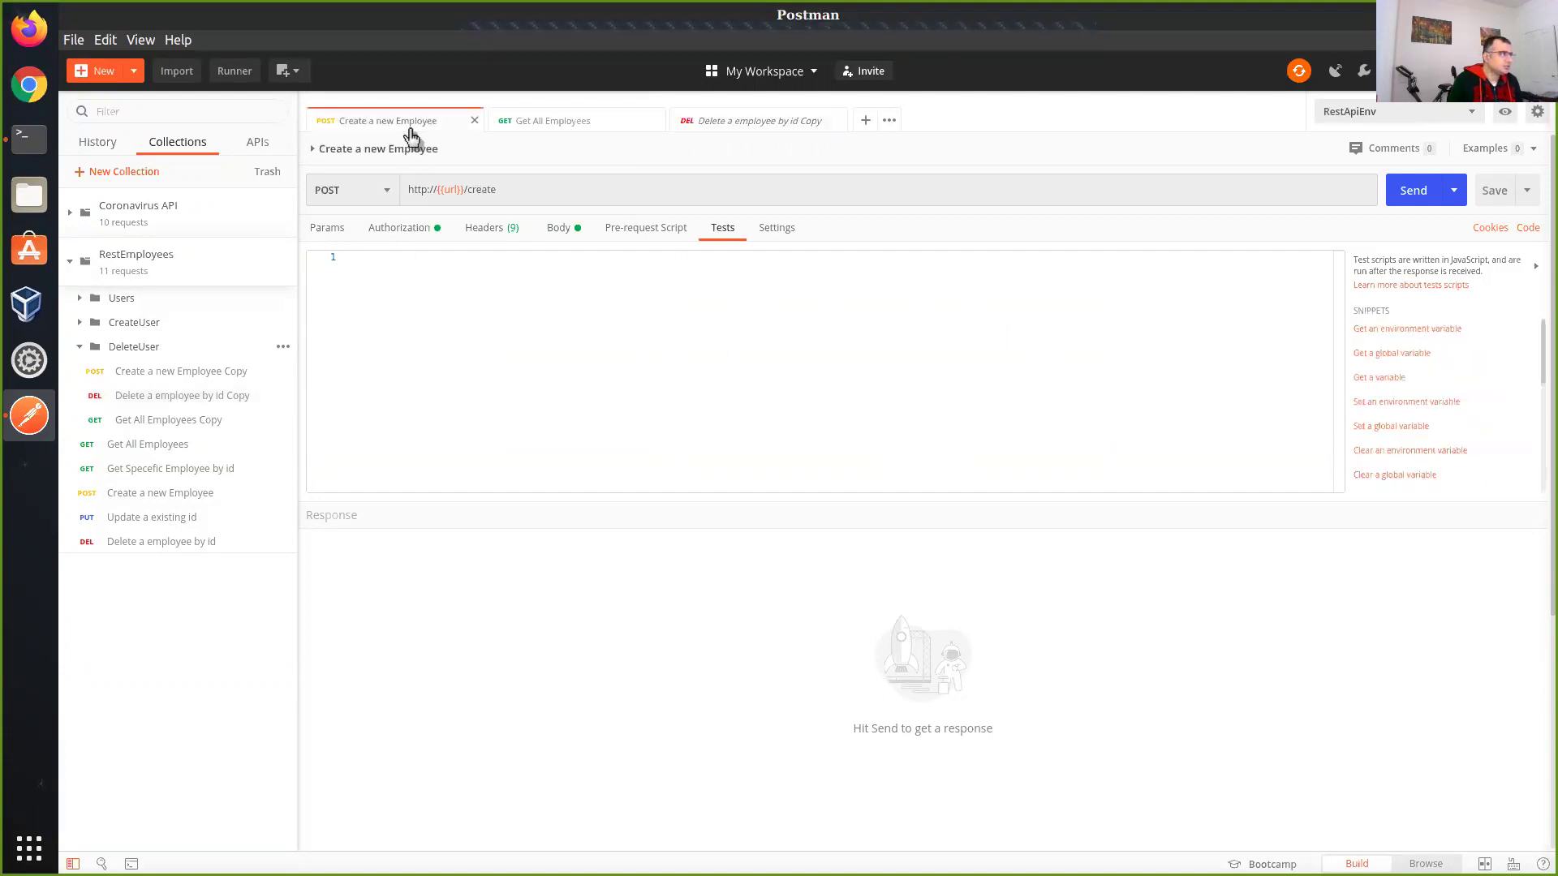
click(1414, 190)
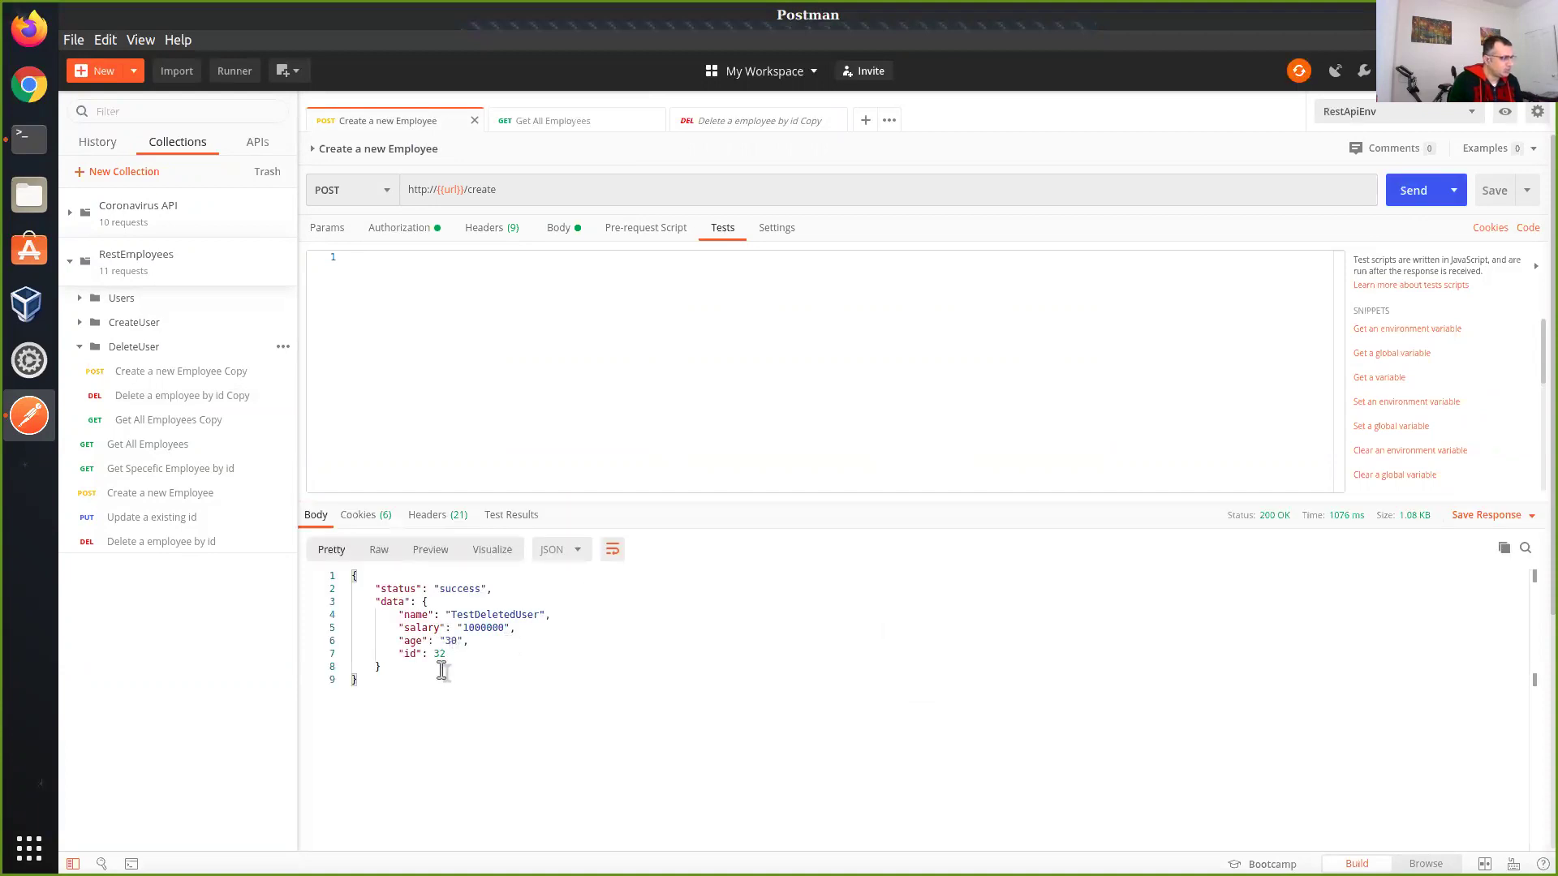
double_click(440, 654)
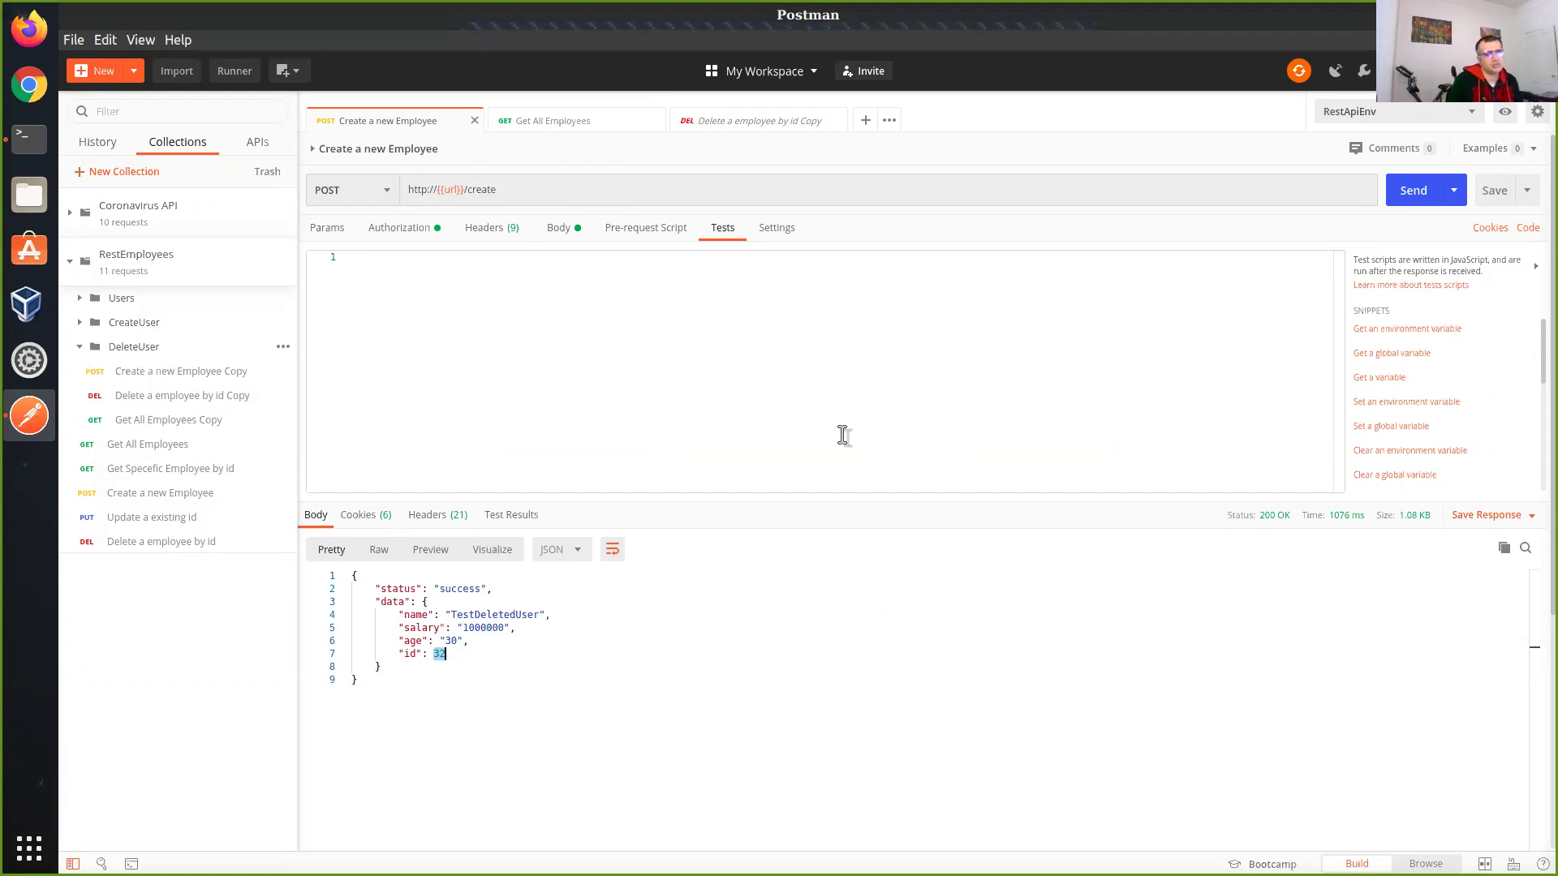
drag(381, 678, 353, 574)
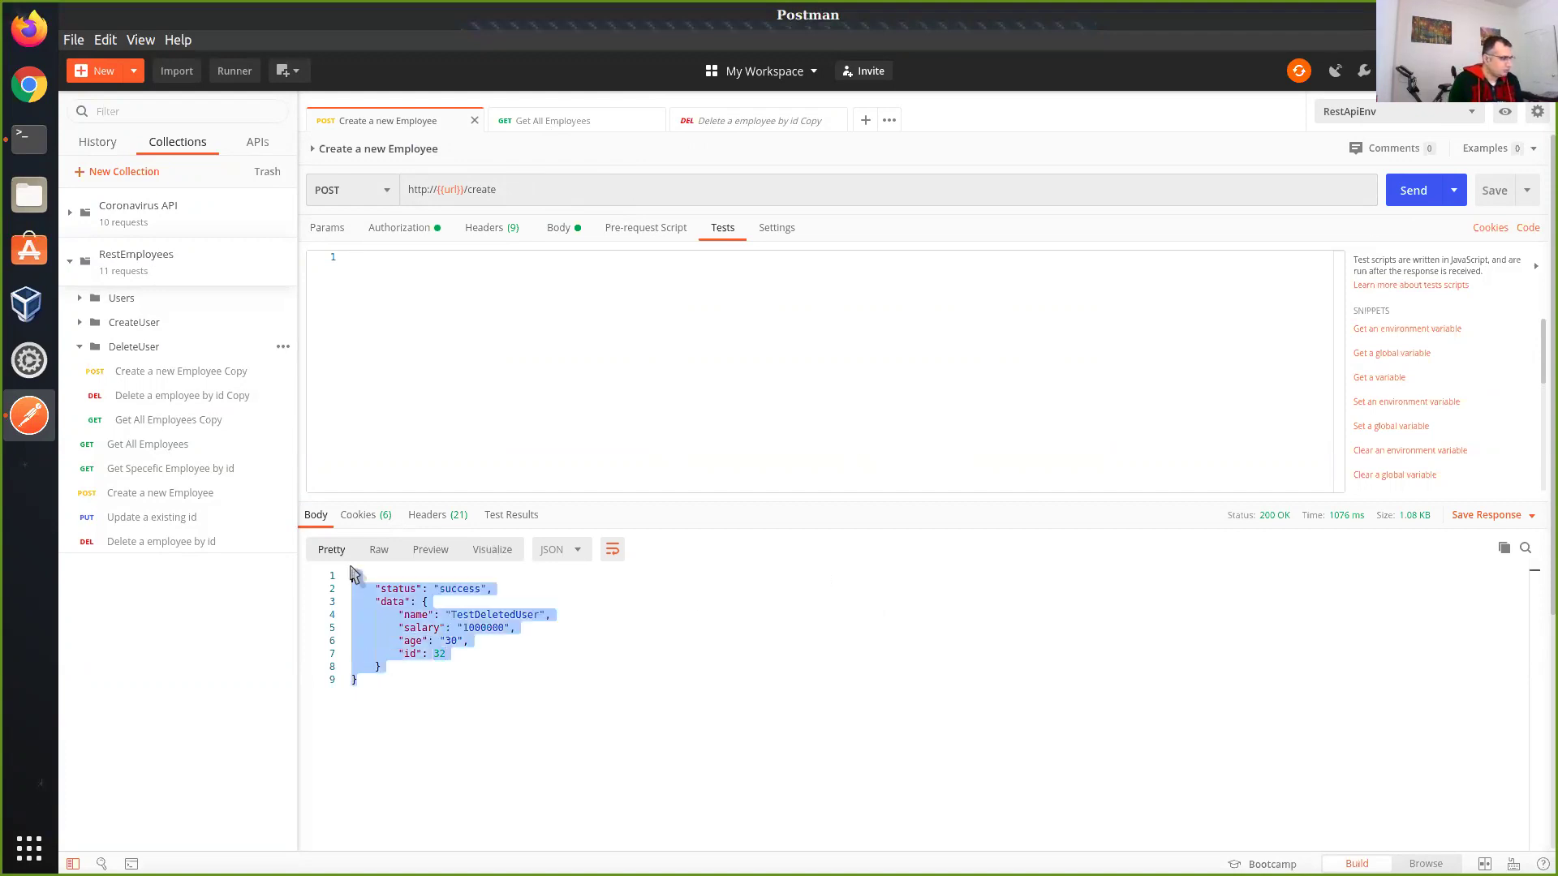
click(400, 655)
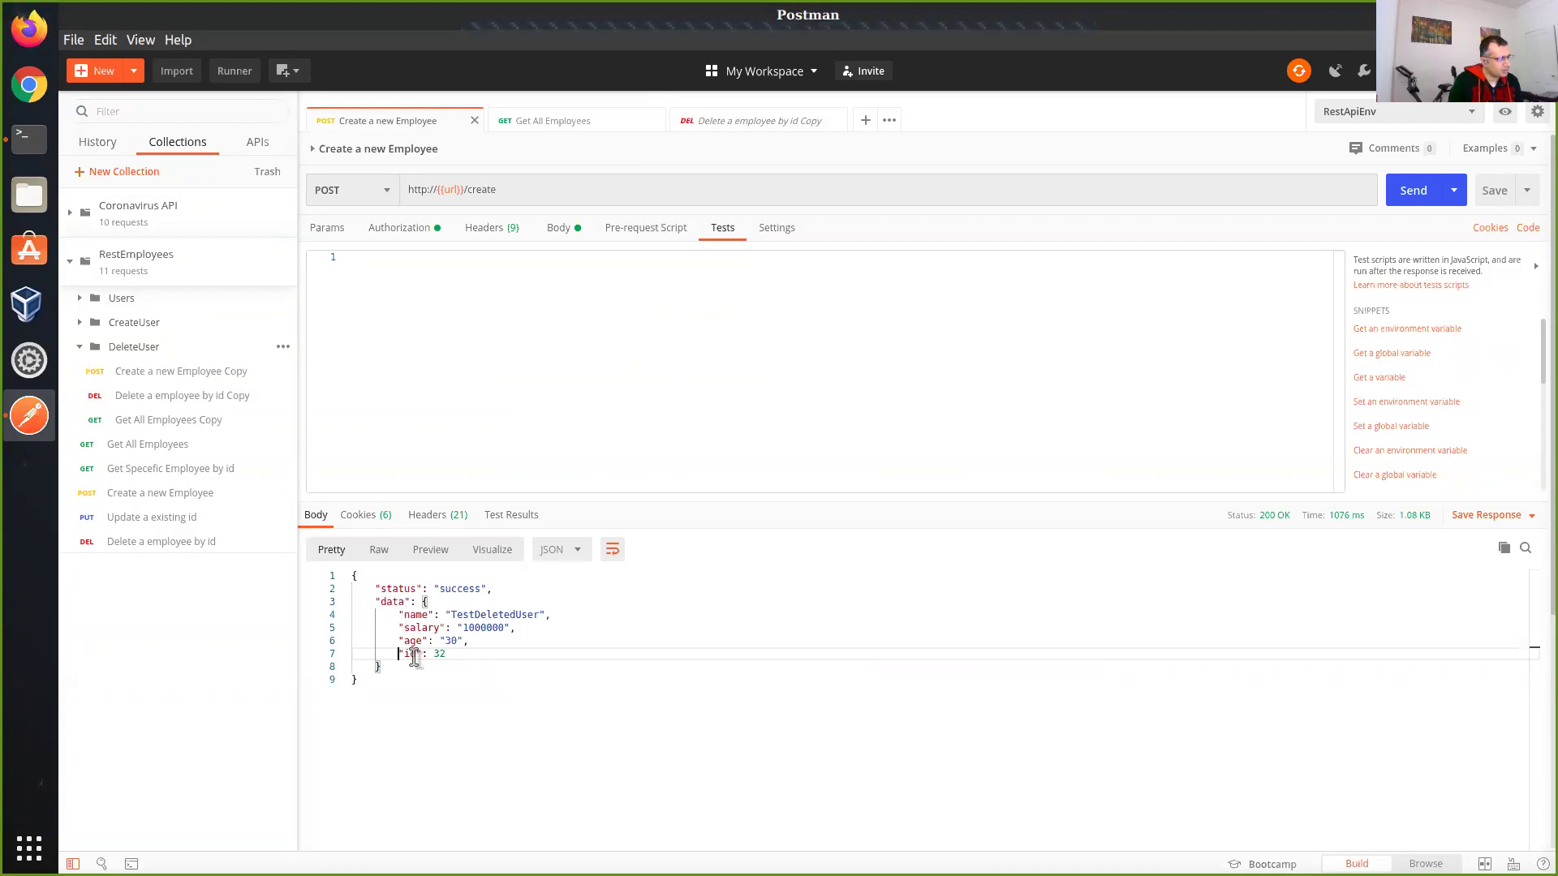
drag(435, 654, 380, 666)
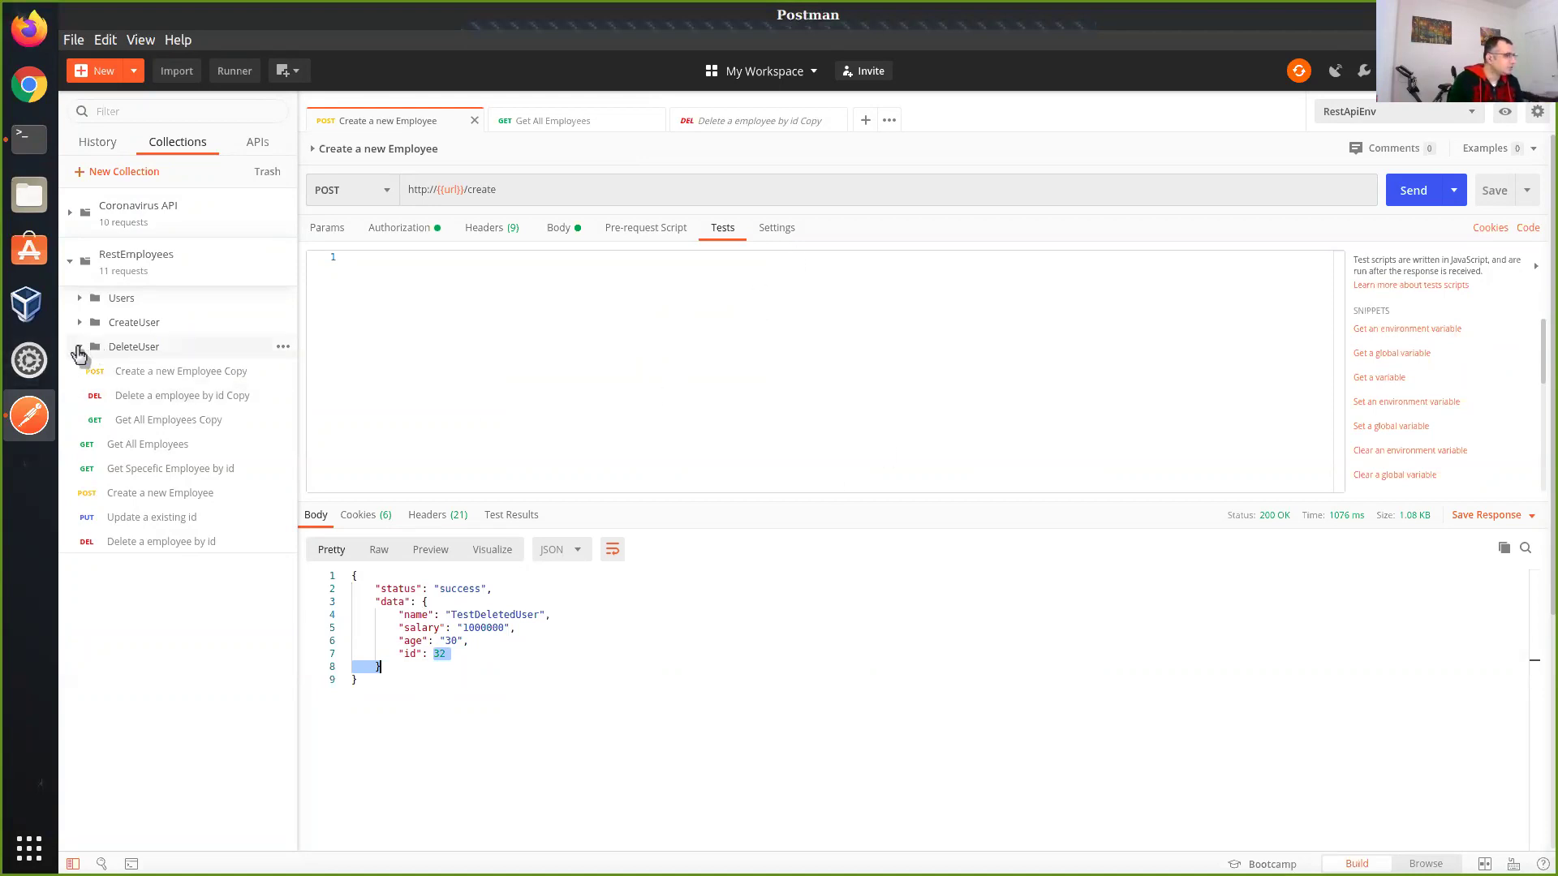
- Delete the DeleteUser folder and its requests from the RestEmployees collection
click(284, 346)
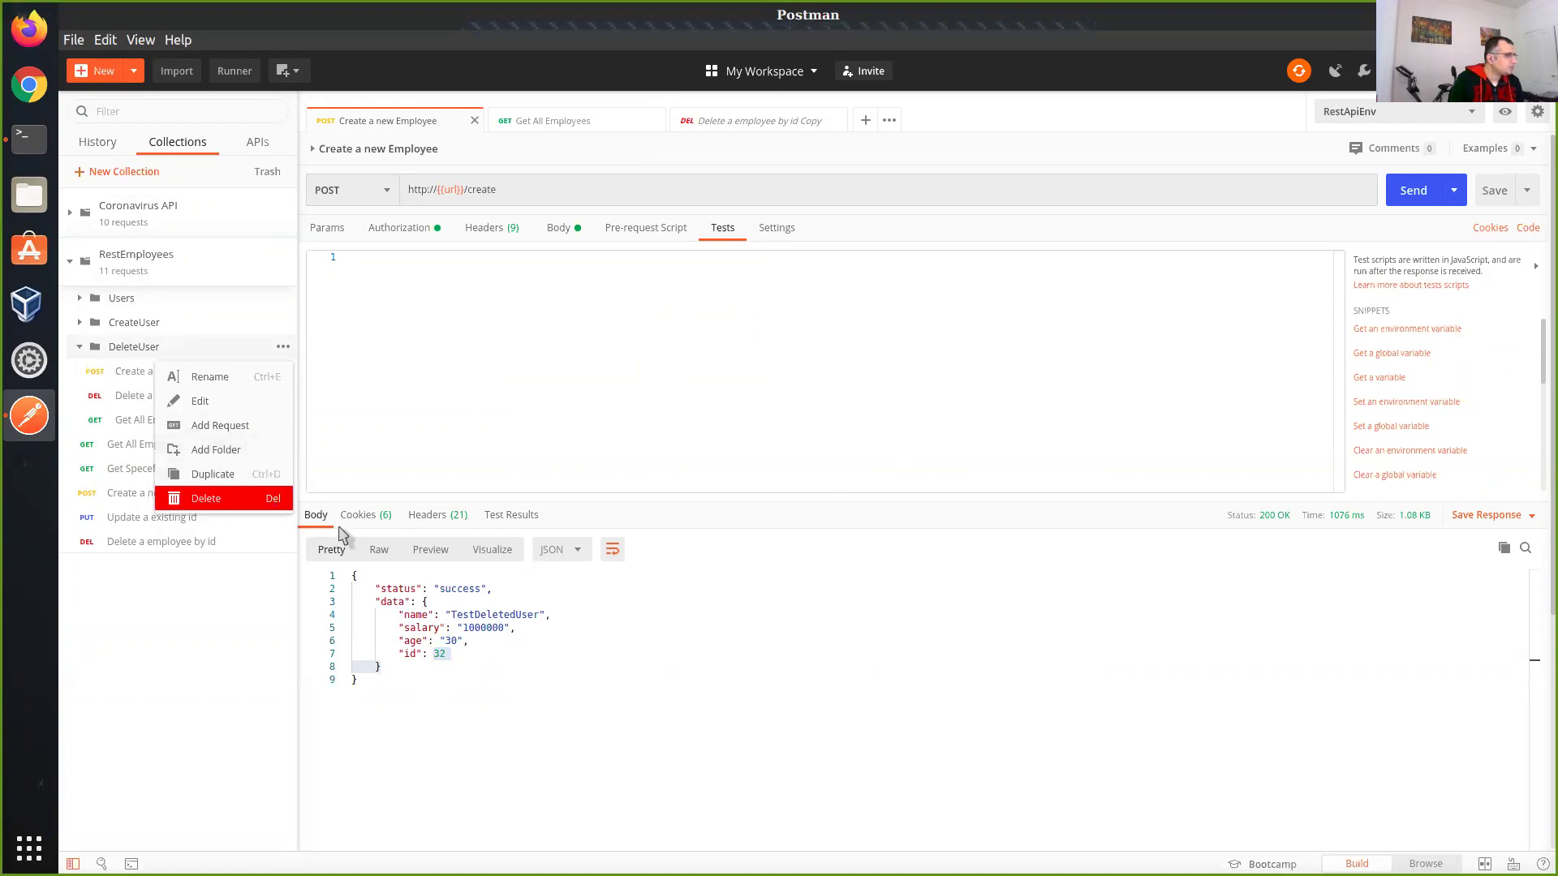
key(Return)
click(939, 442)
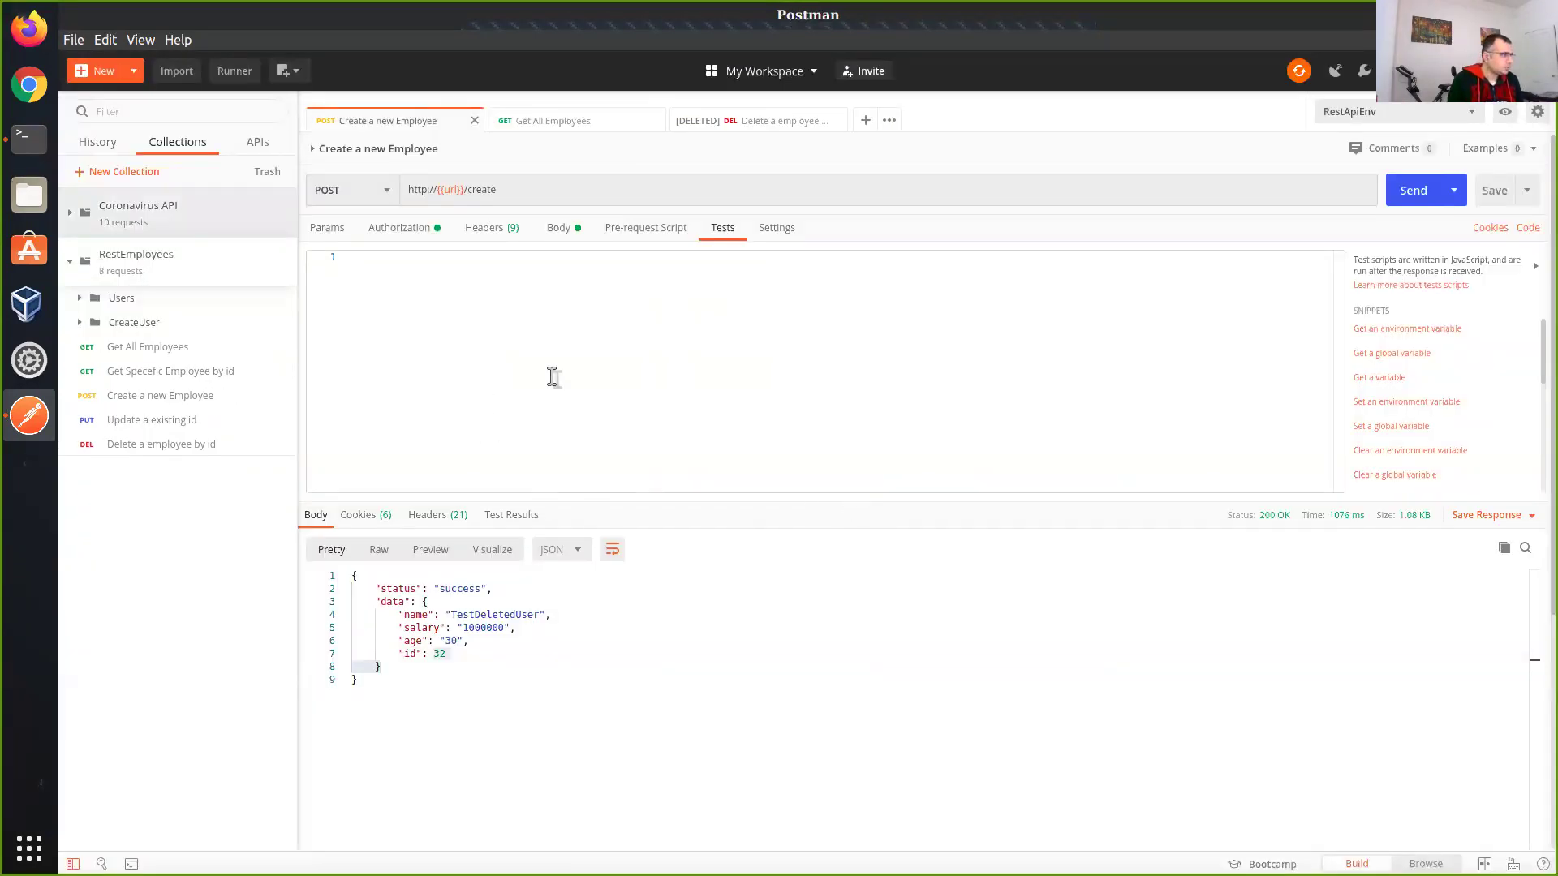
- Close all open requests, including the deleted copy, Get All Employees and Create a new Employee
click(836, 120)
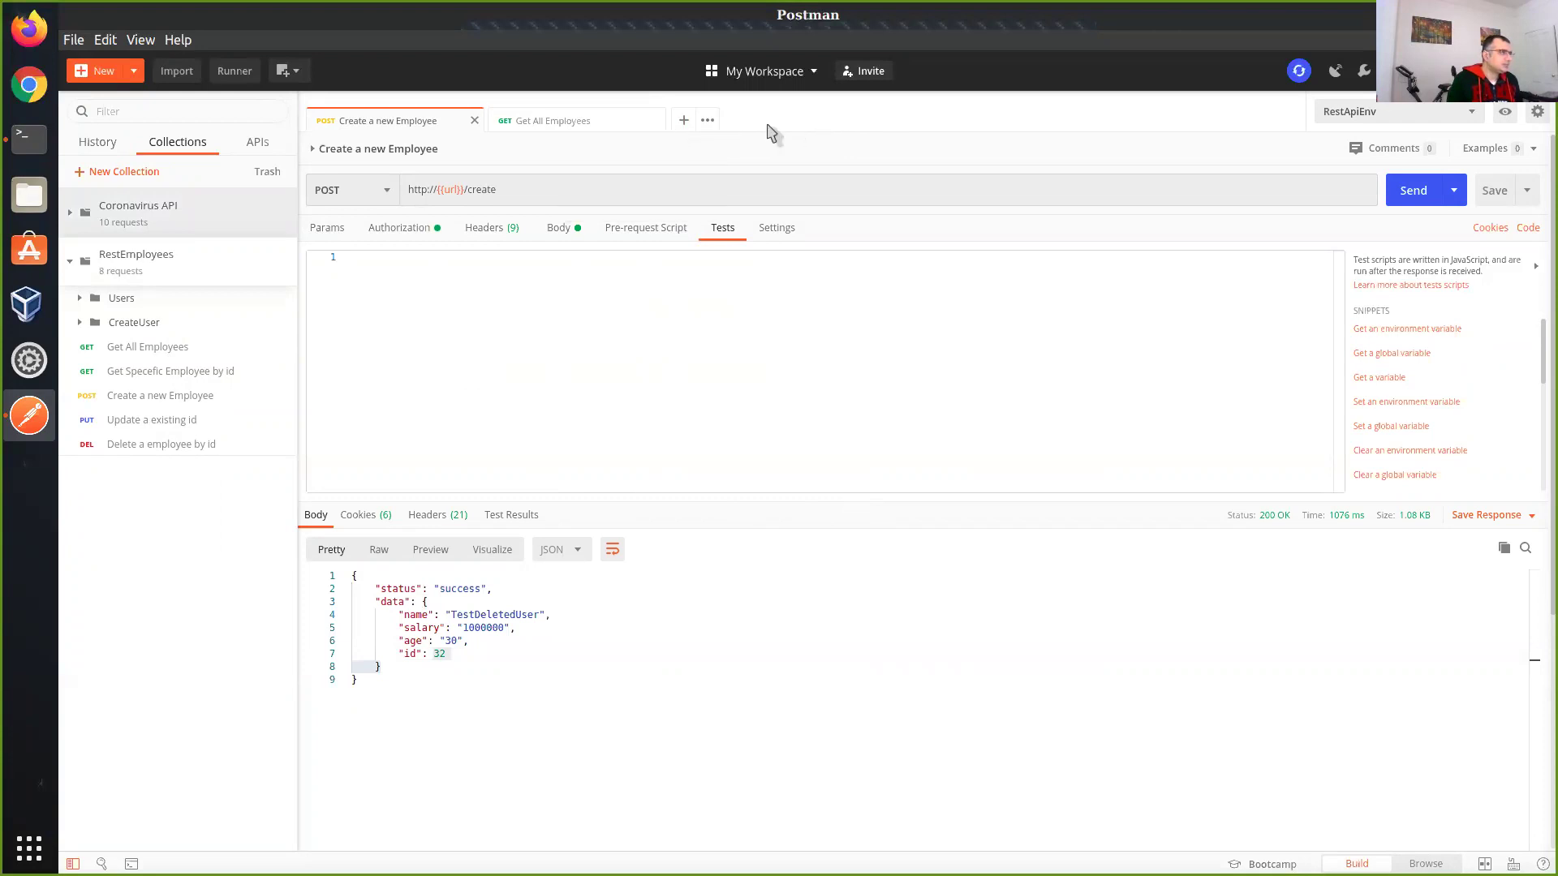
click(654, 120)
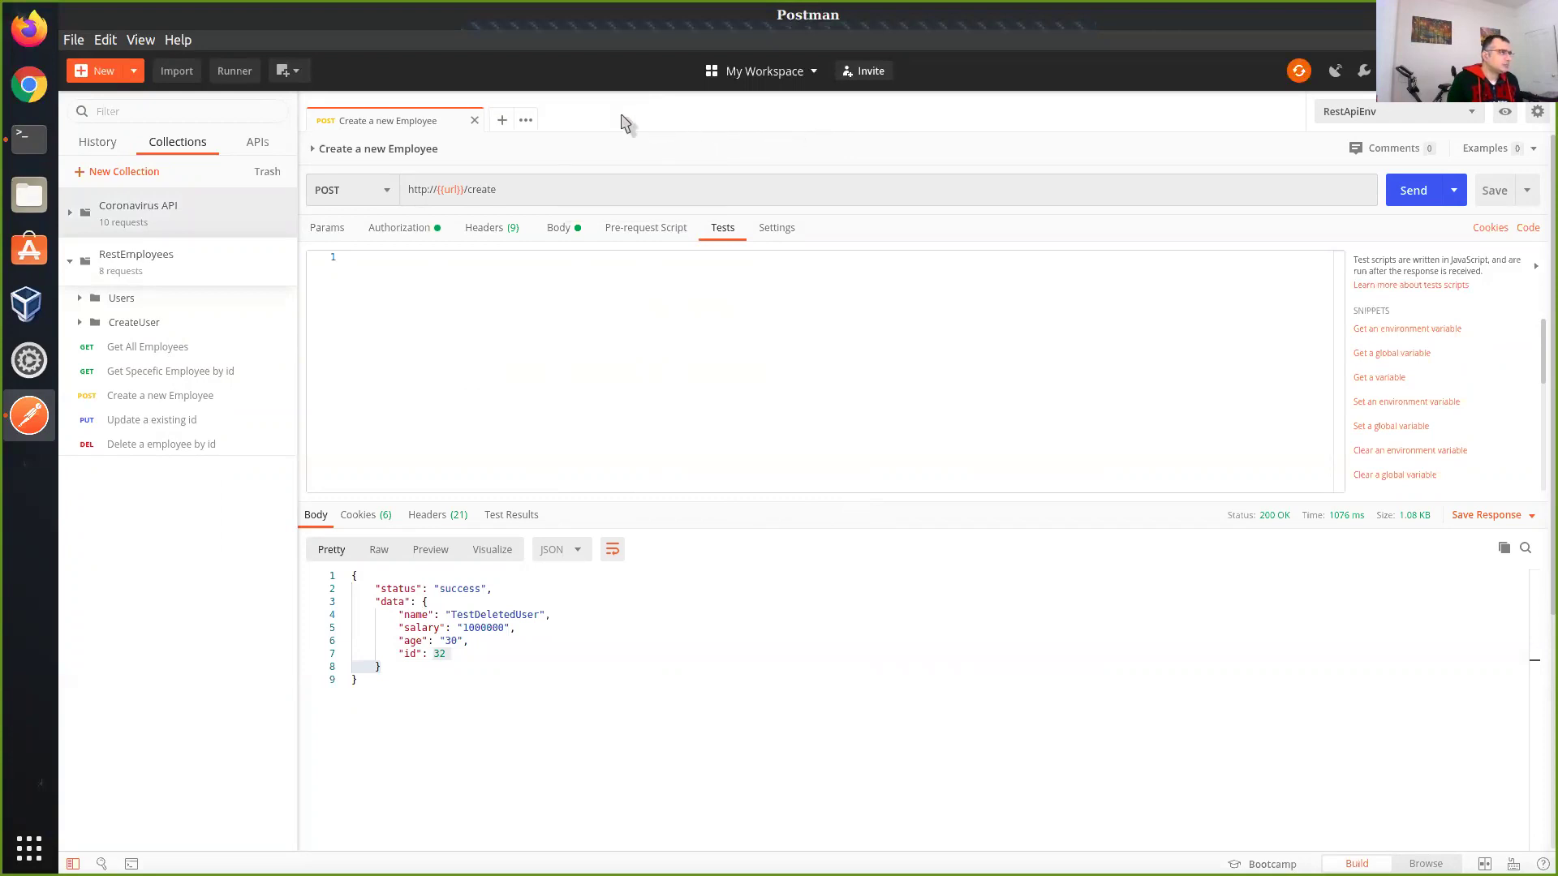
click(473, 123)
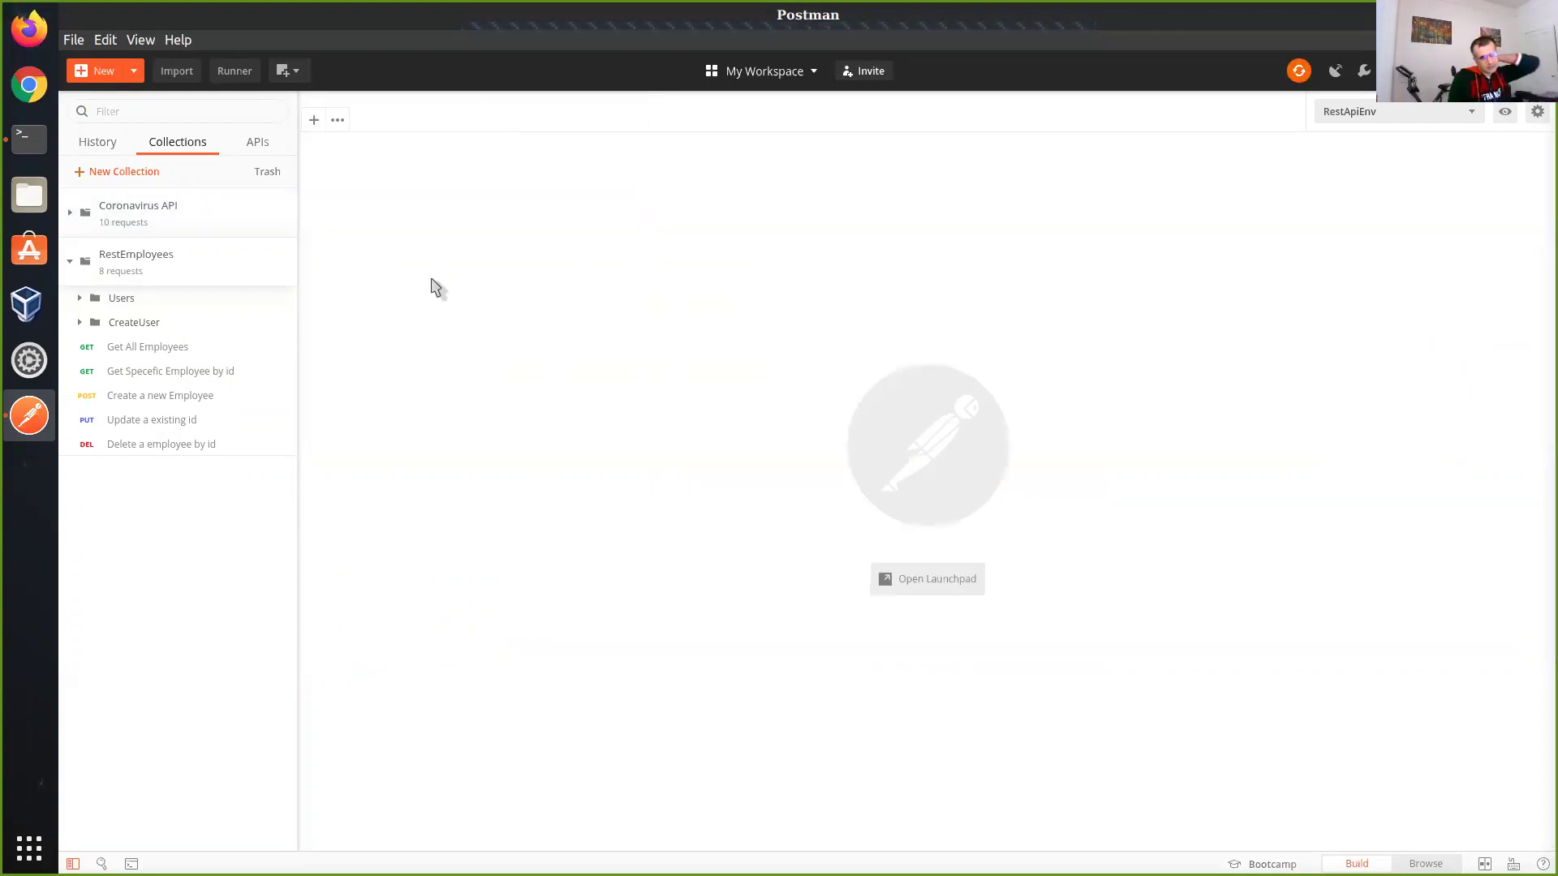